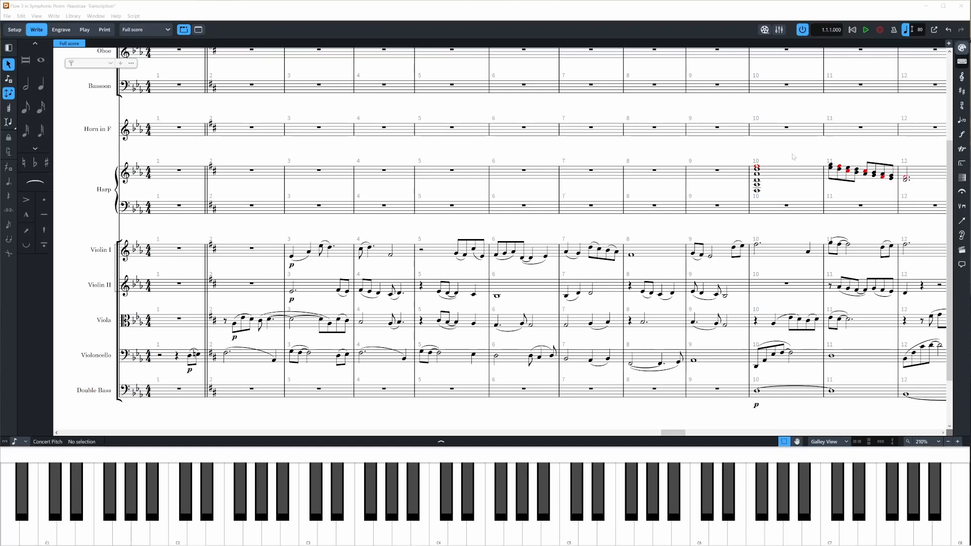
- Look over the woodwind, harp and string parts in the full score and select the viola phrase in bars 2–3
drag(527, 155, 534, 209)
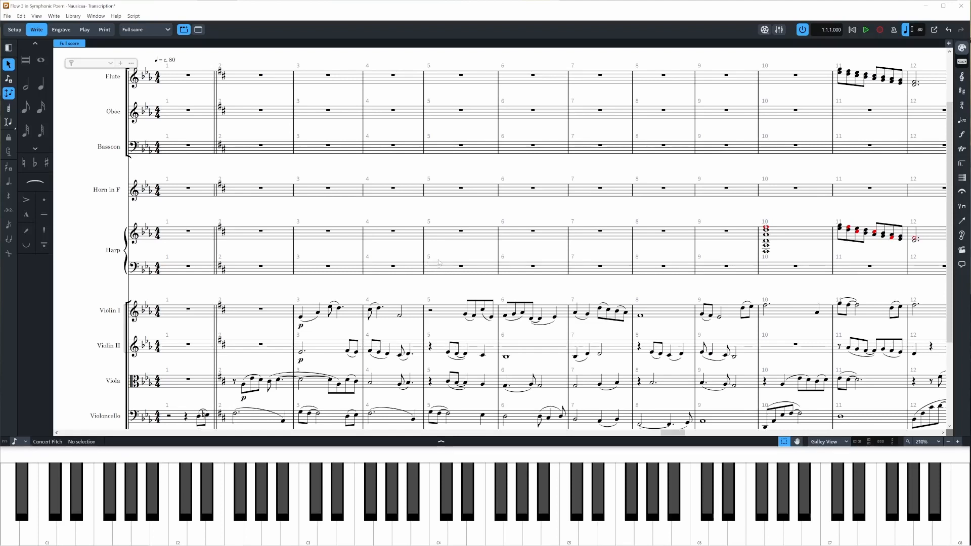
drag(577, 199, 467, 245)
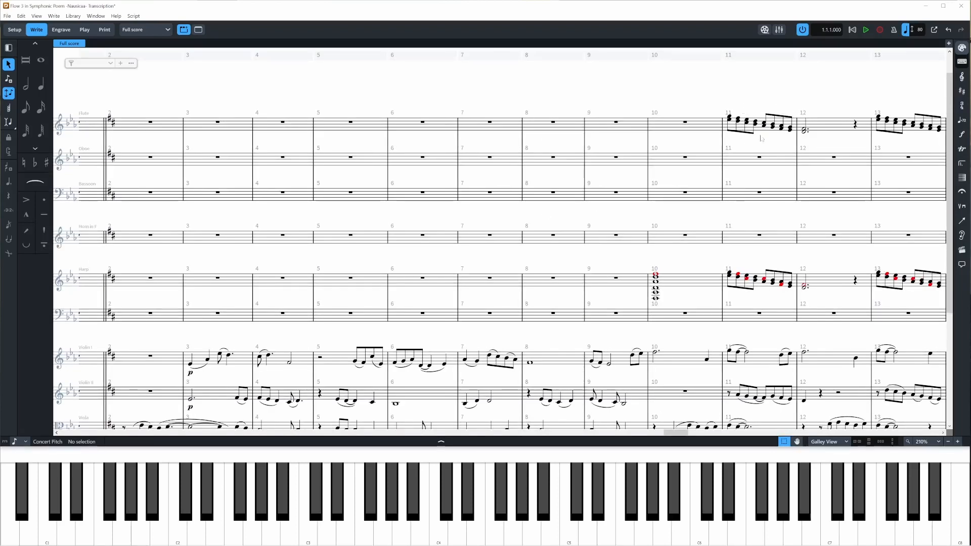
drag(840, 144, 663, 148)
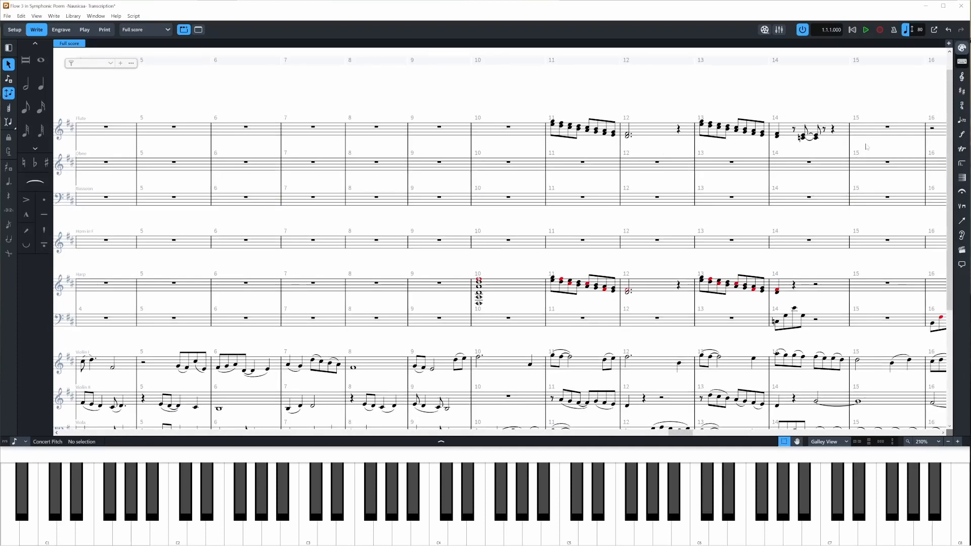
drag(456, 294, 779, 204)
drag(717, 259, 705, 245)
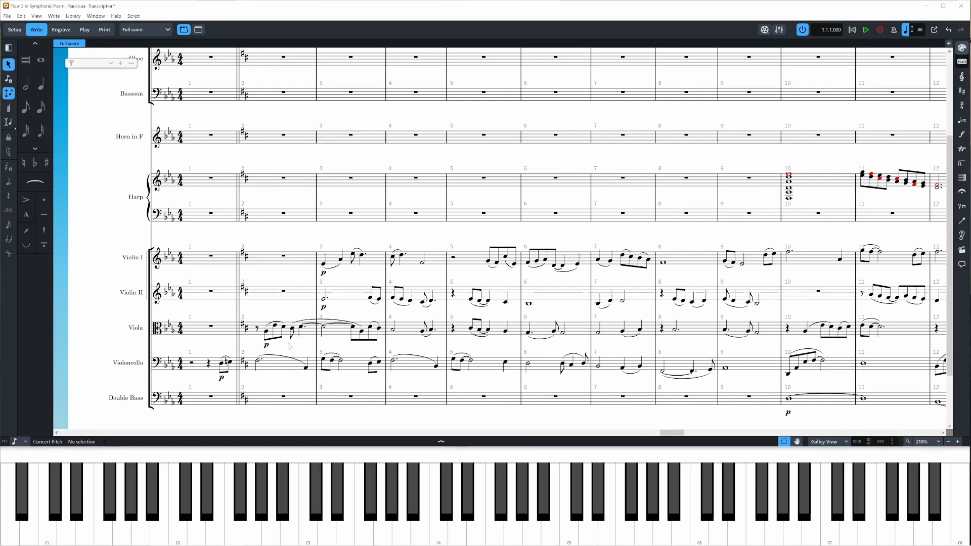
click(284, 325)
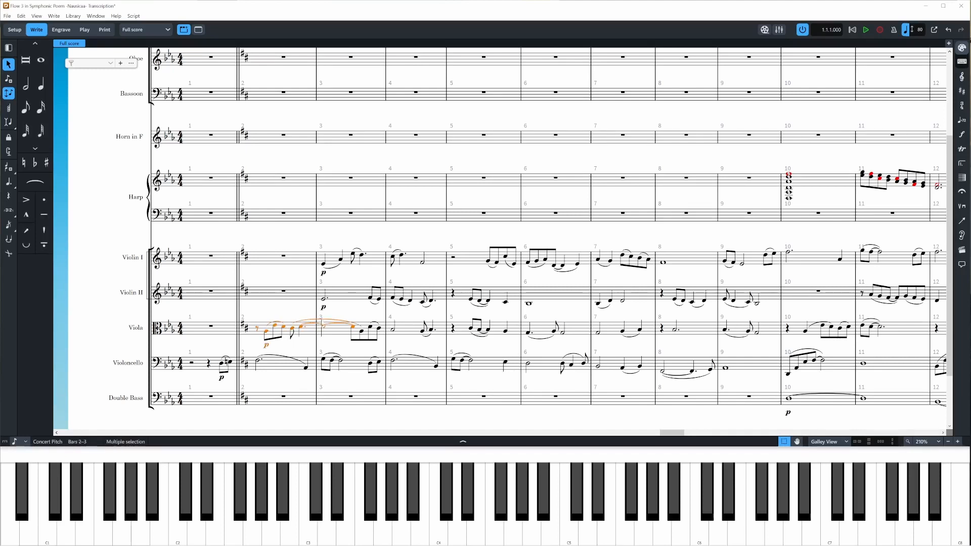
key(s)
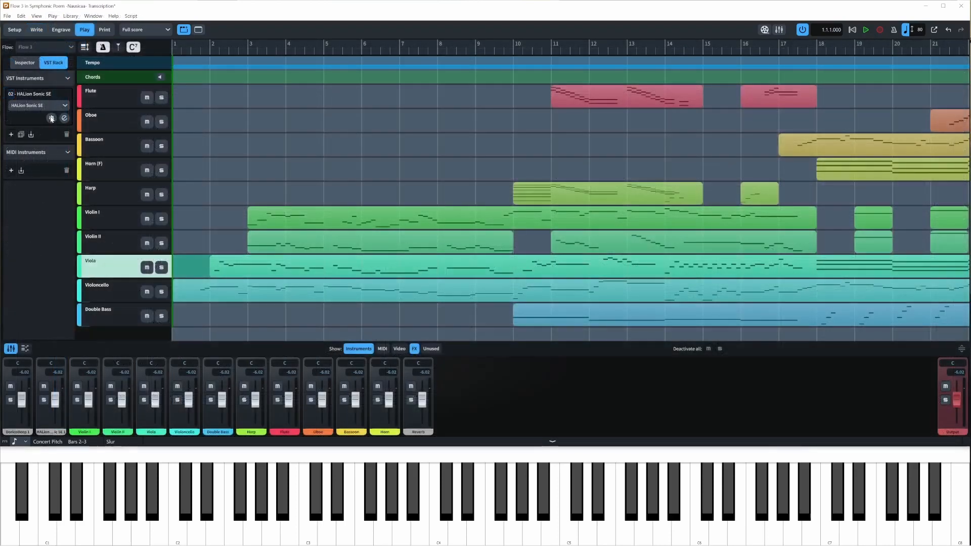
- Inspect the expression maps assigned in the HALion Sonic SE endpoint setup, cancel it and return to Write mode
click(51, 118)
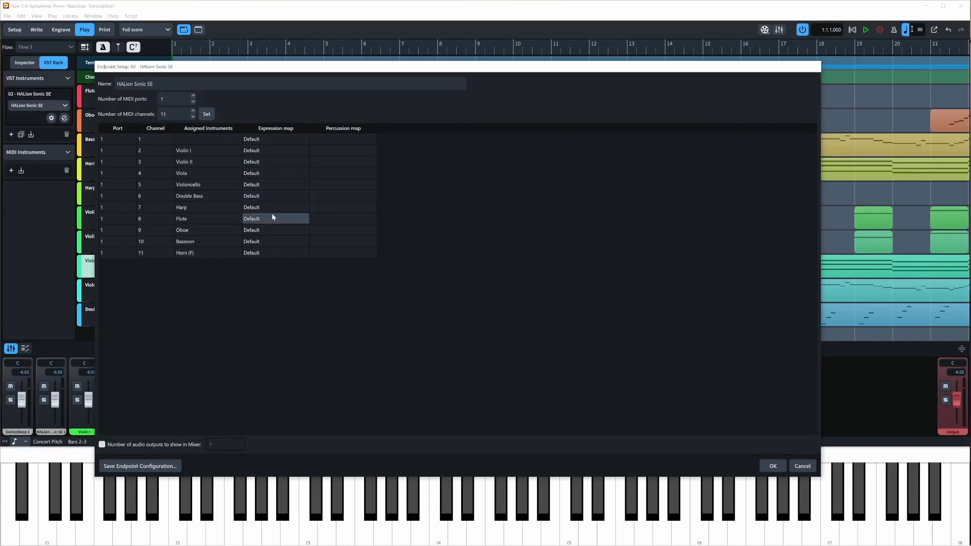
click(802, 466)
click(37, 30)
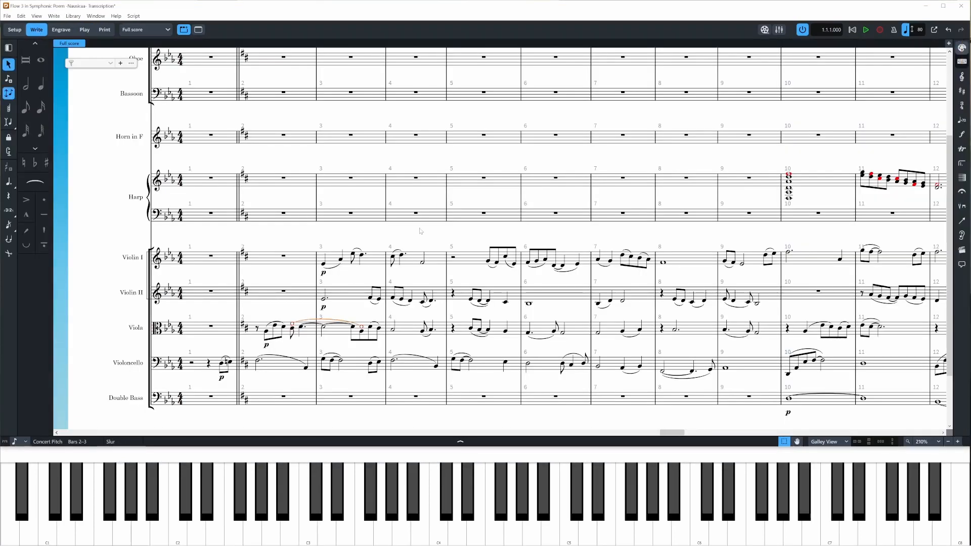
- Export the score as a MIDI file
click(7, 16)
mouse_move(37, 119)
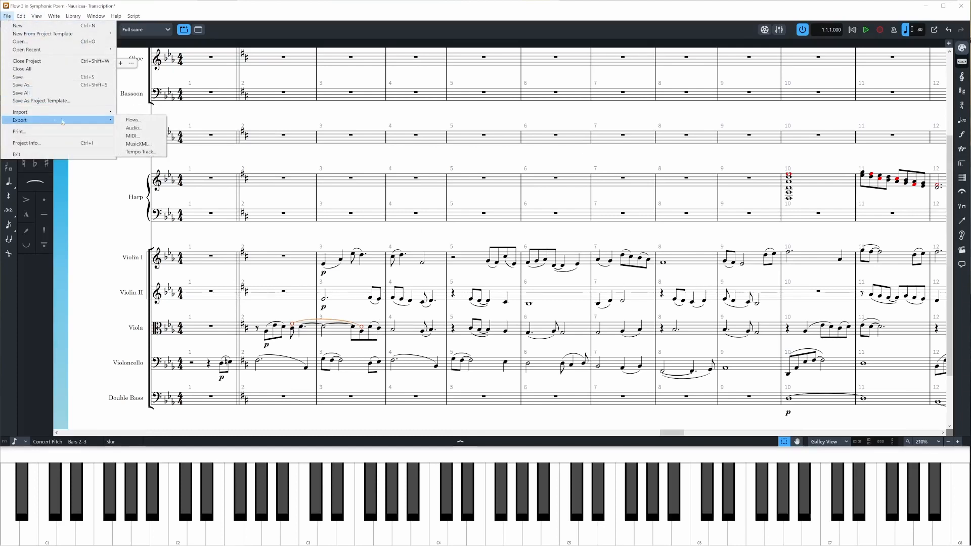
click(131, 136)
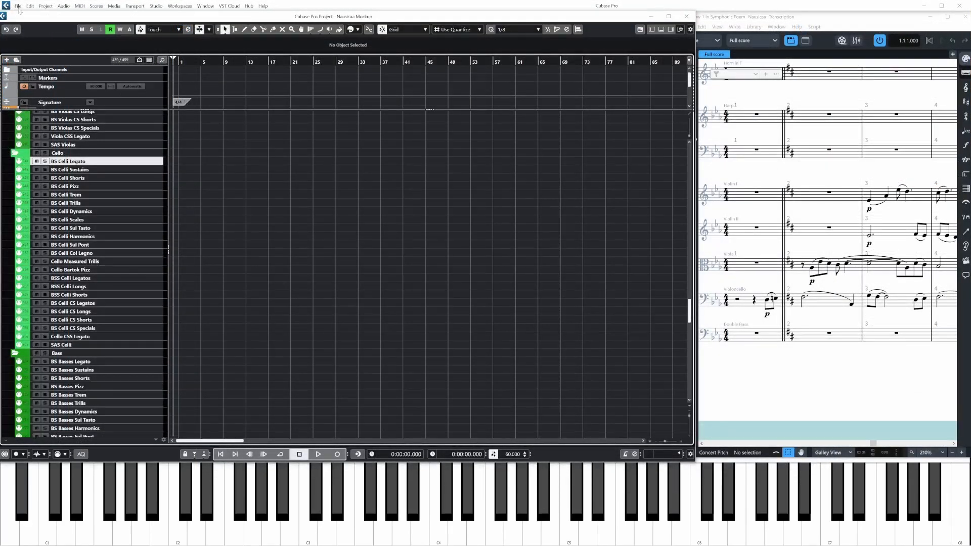
- In Cubase, import the exported Symphonic Poem MIDI file into the current project instead of creating a new one
click(18, 6)
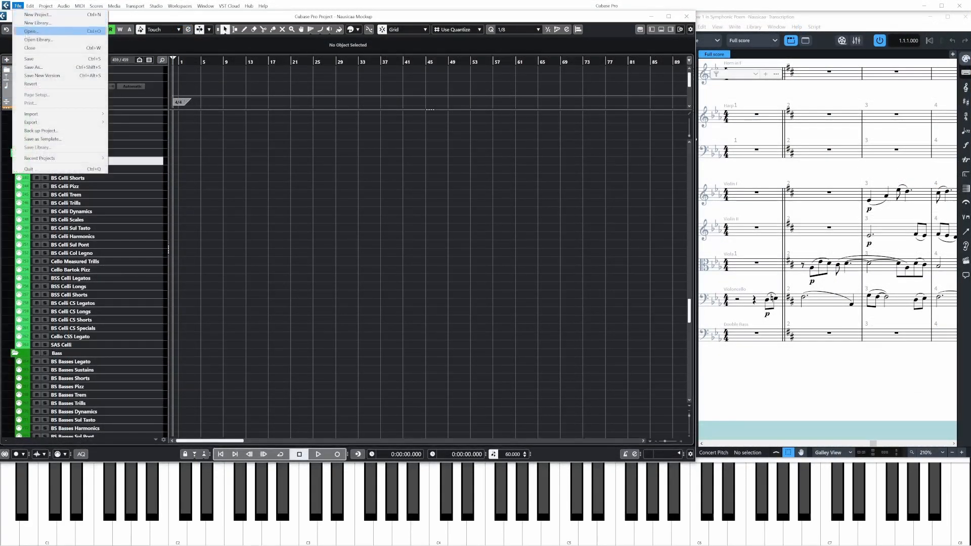
mouse_move(44, 114)
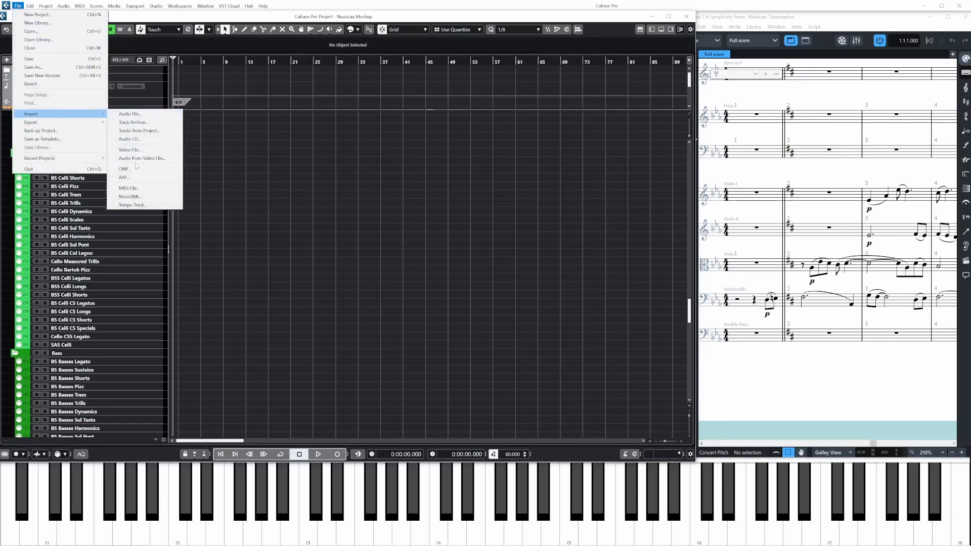
click(133, 187)
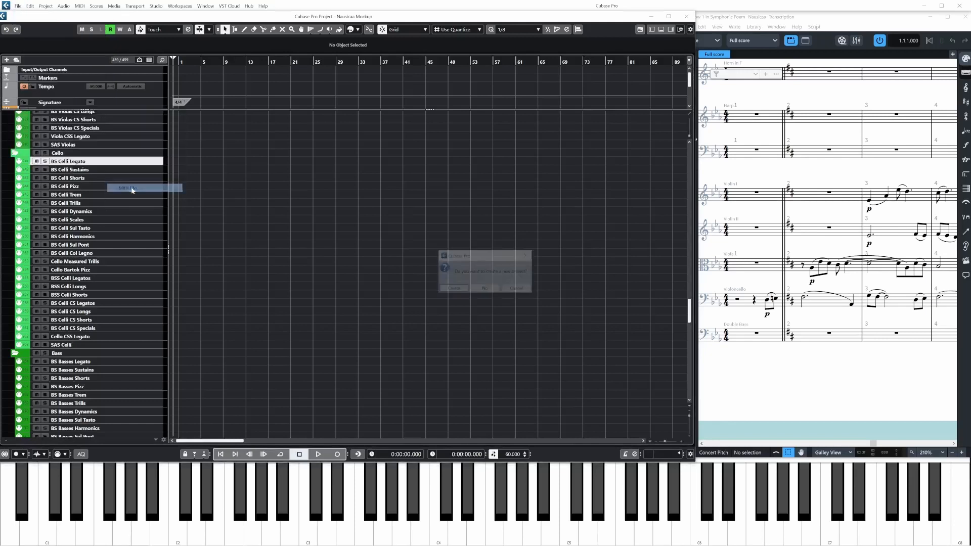
click(485, 289)
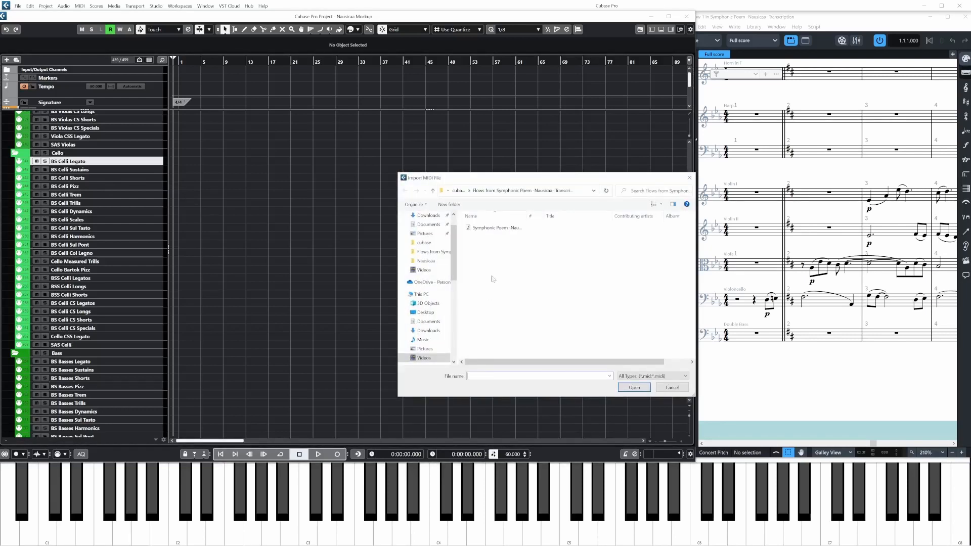
double_click(495, 229)
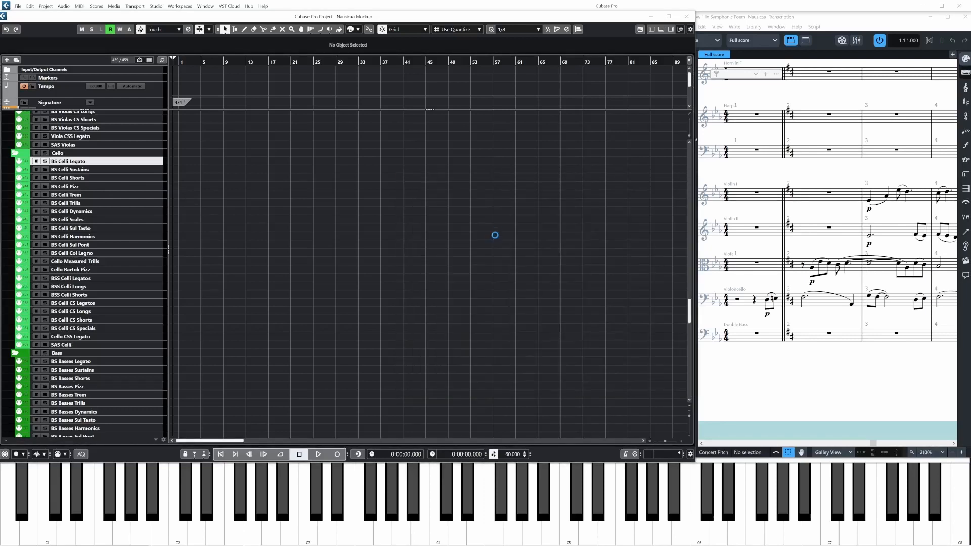
scroll(325, 293, down, 20)
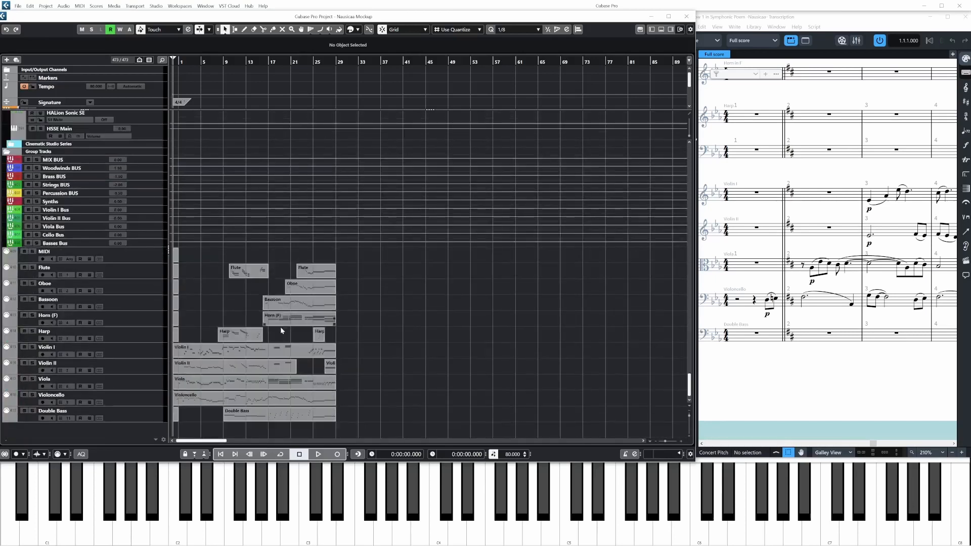
- Remove the imported track named MIDI above the Flute track, including its data
drag(201, 57, 191, 82)
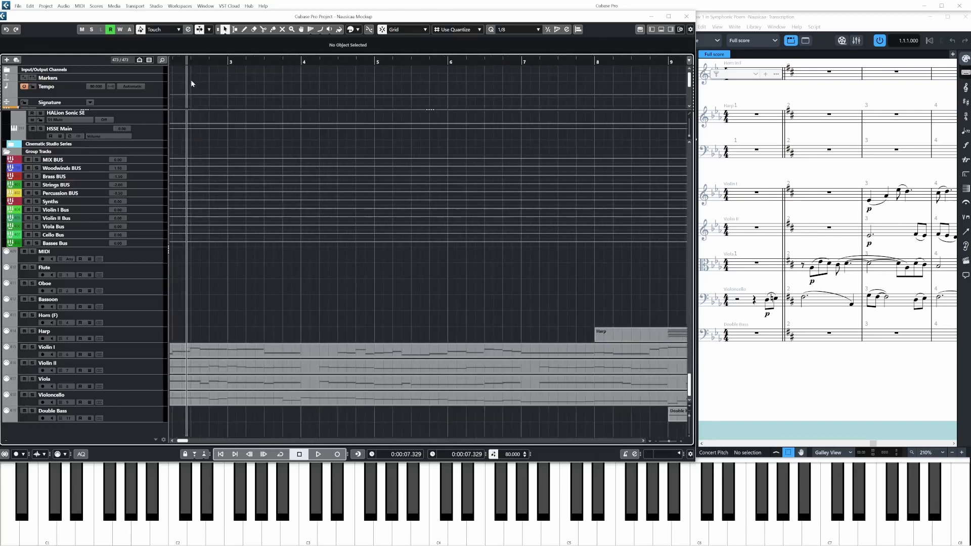
click(144, 260)
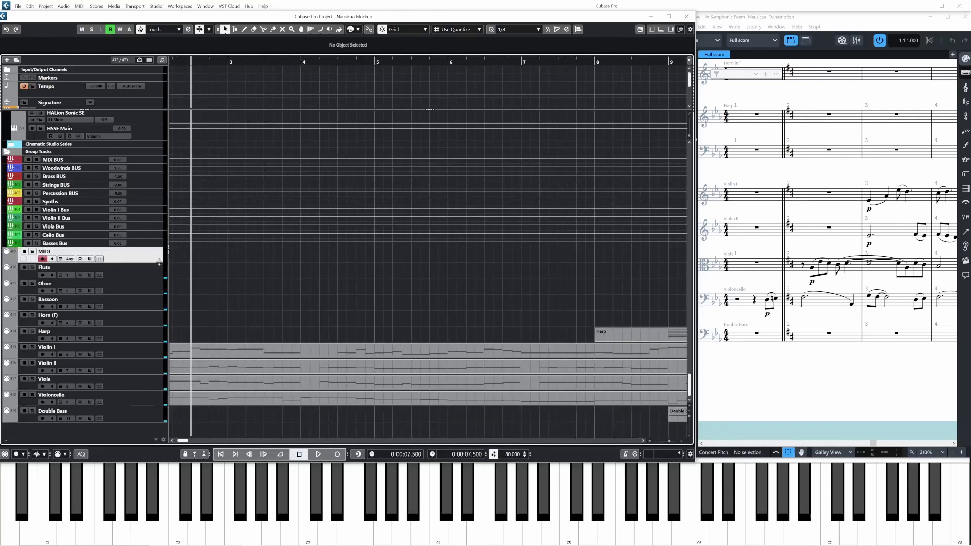
mouse_move(183, 440)
mouse_down()
mouse_move(198, 442)
mouse_move(181, 441)
mouse_up()
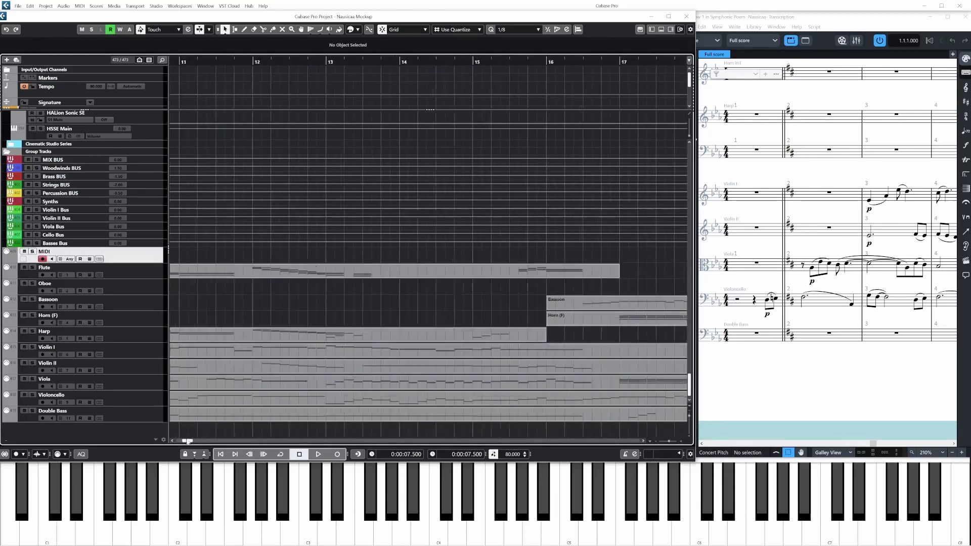
right_click(129, 260)
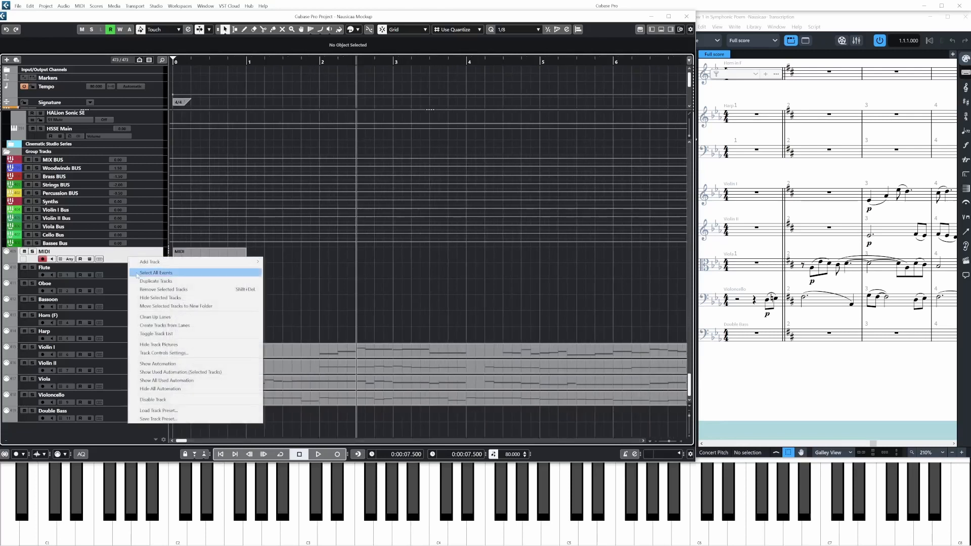
click(162, 286)
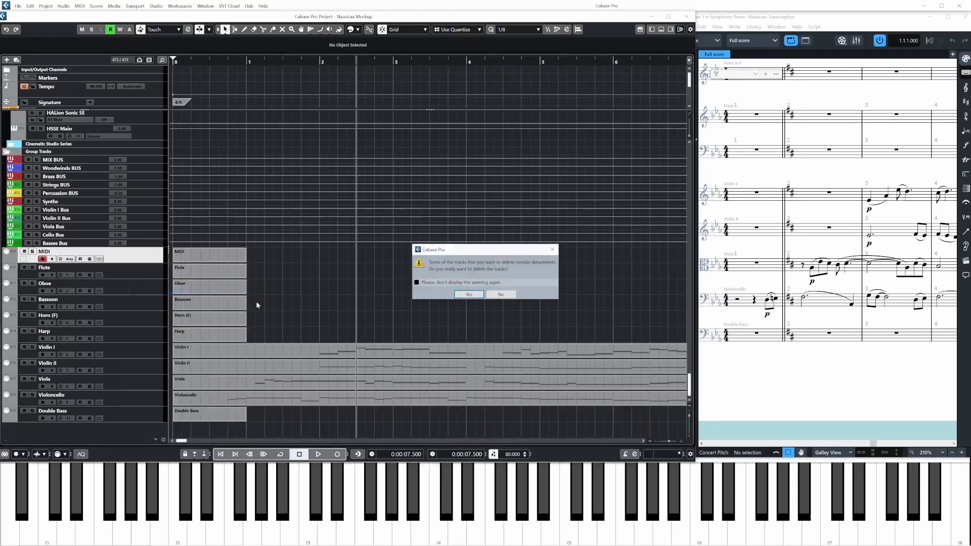
click(469, 294)
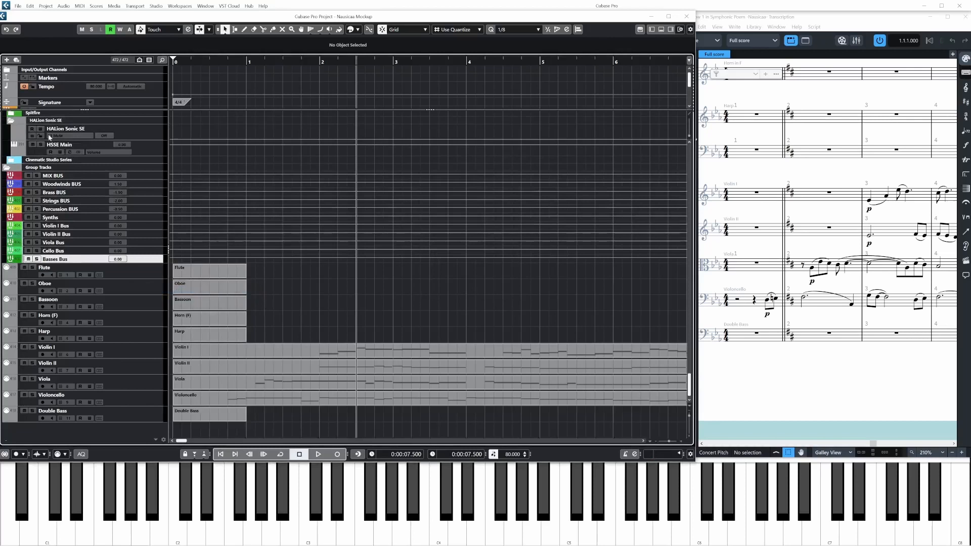
- Remove HALion Sonic SE from the VST instrument rack by setting its slot to No VST Instrument
click(60, 123)
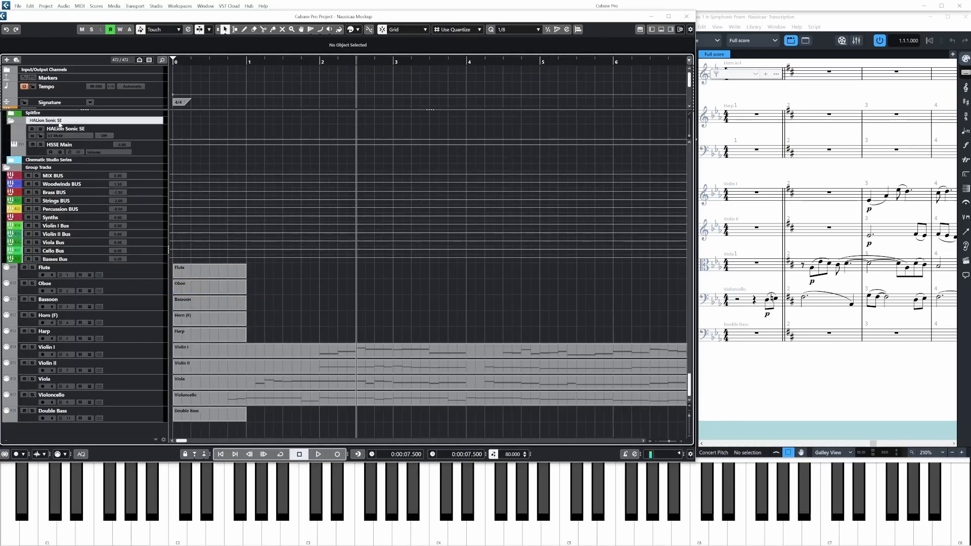
click(670, 29)
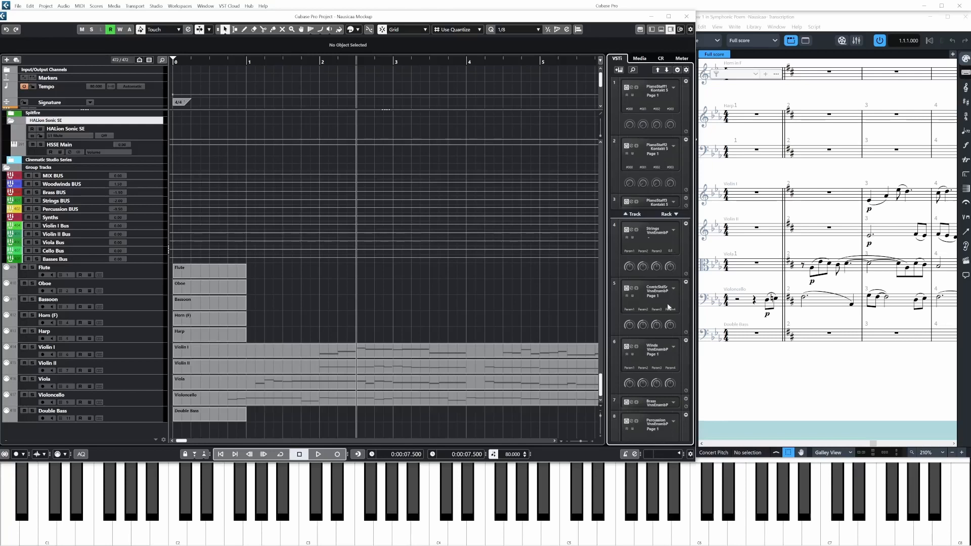
scroll(683, 433, down, 2)
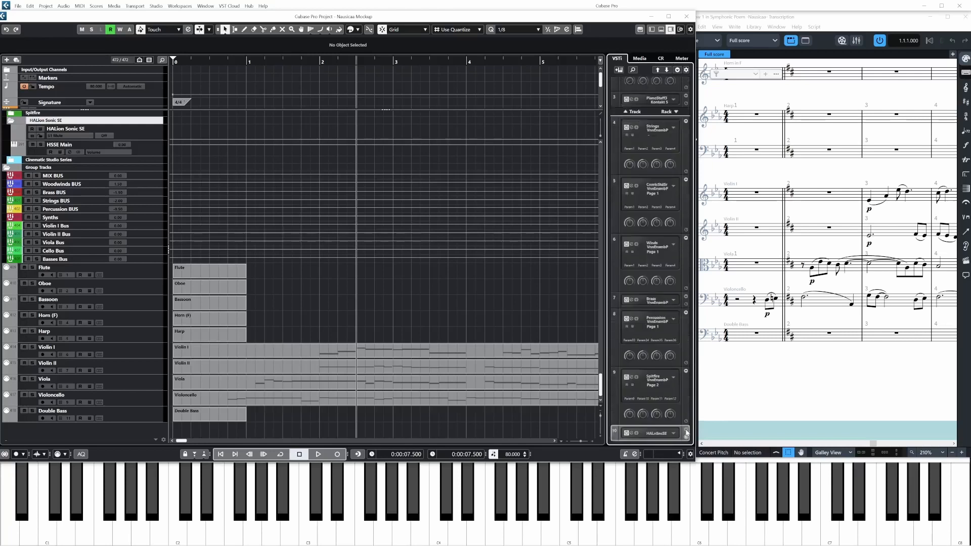
click(663, 434)
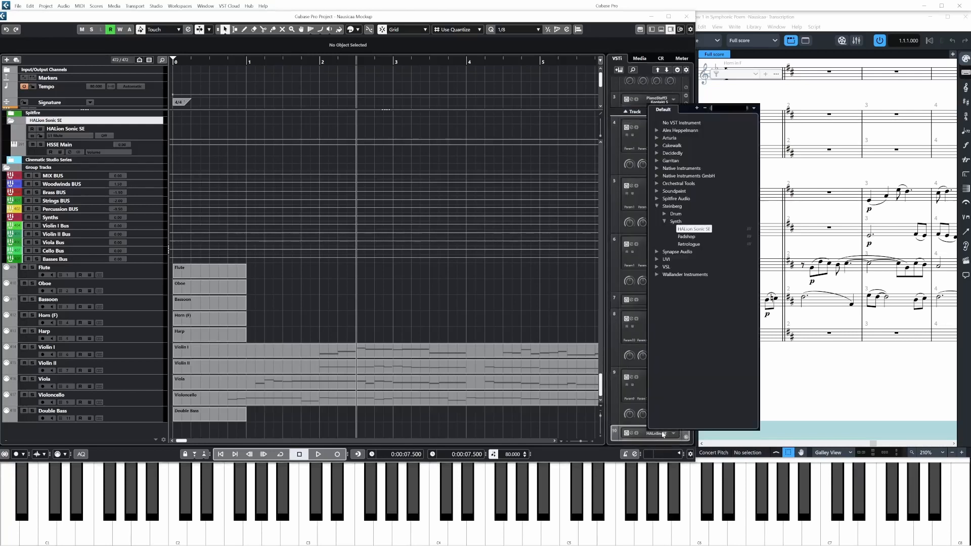
click(675, 123)
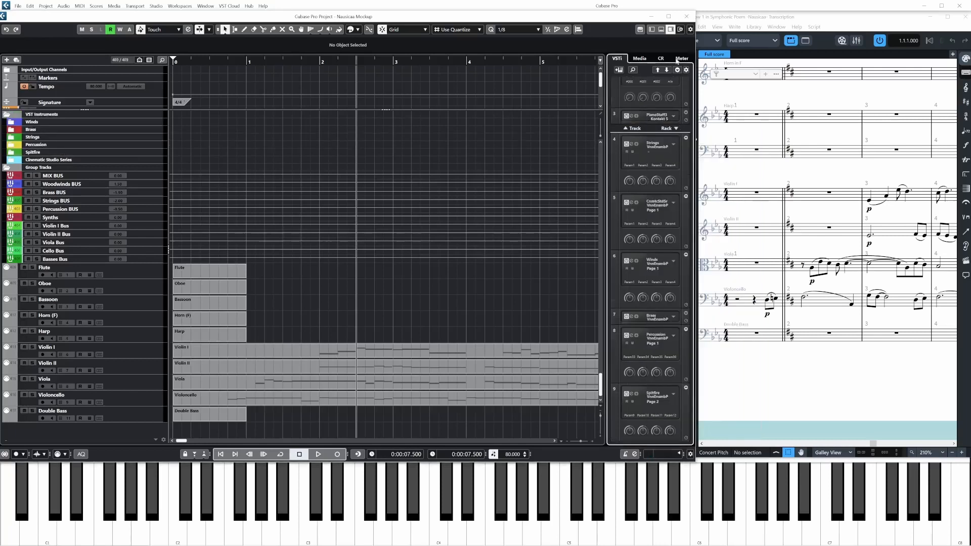
click(671, 29)
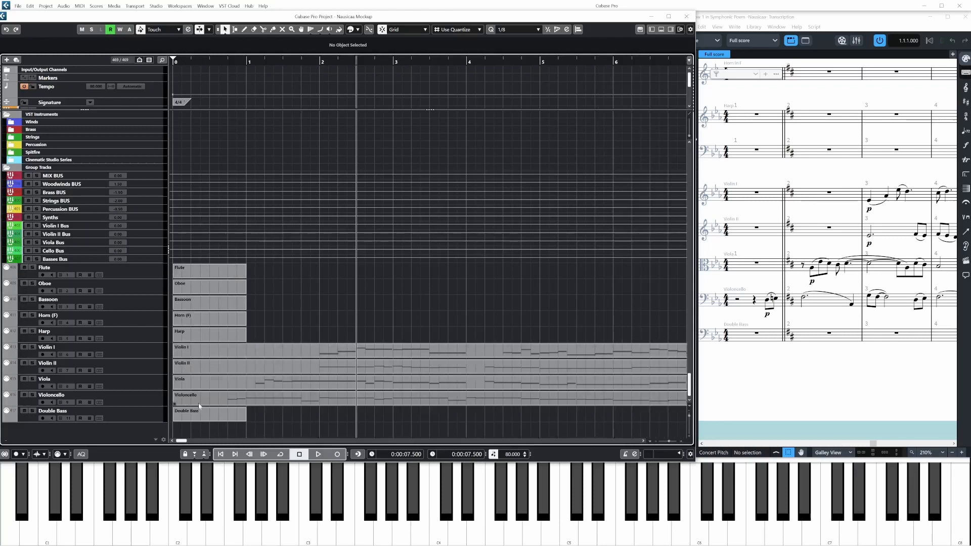
- Check the opening bars in the Dorico score, and delete the imported Violoncello part in Cubase
click(908, 350)
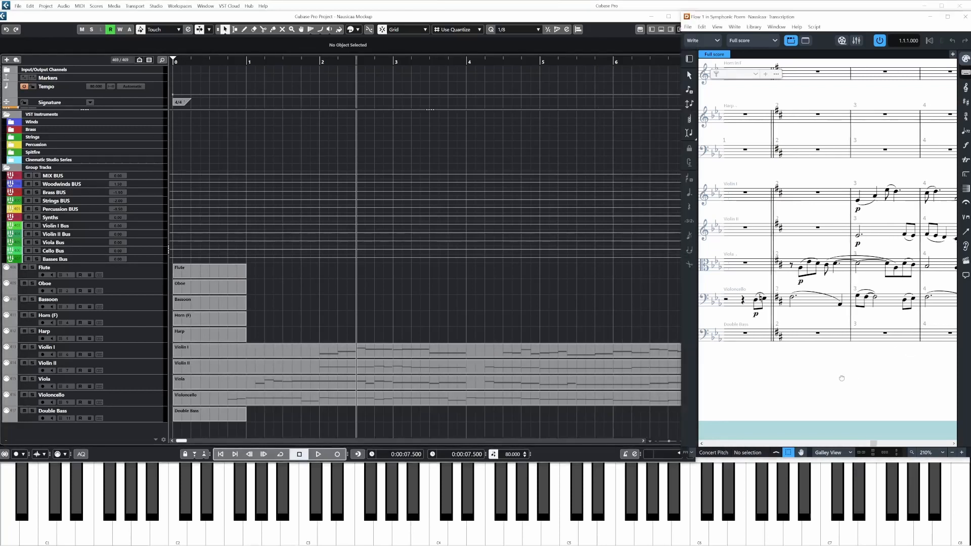
drag(758, 285, 862, 320)
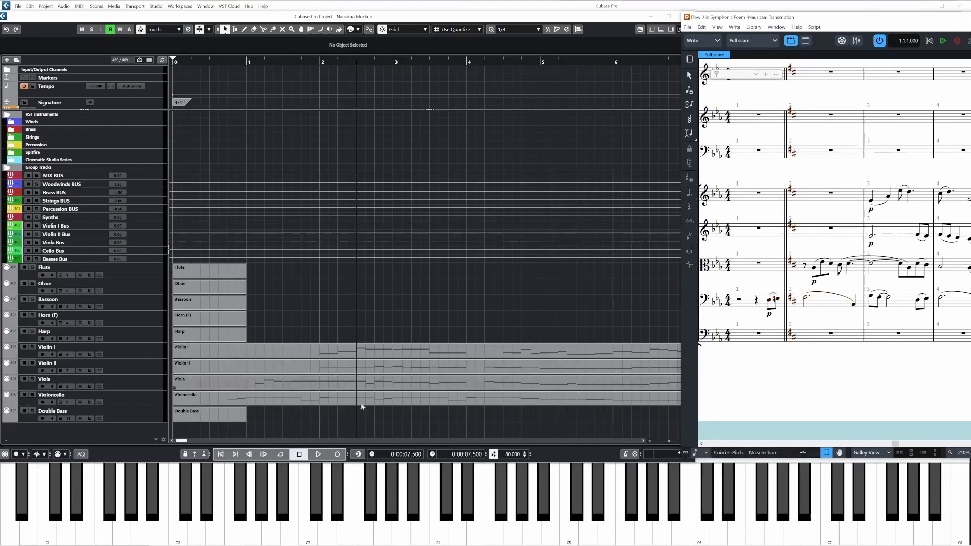
click(237, 399)
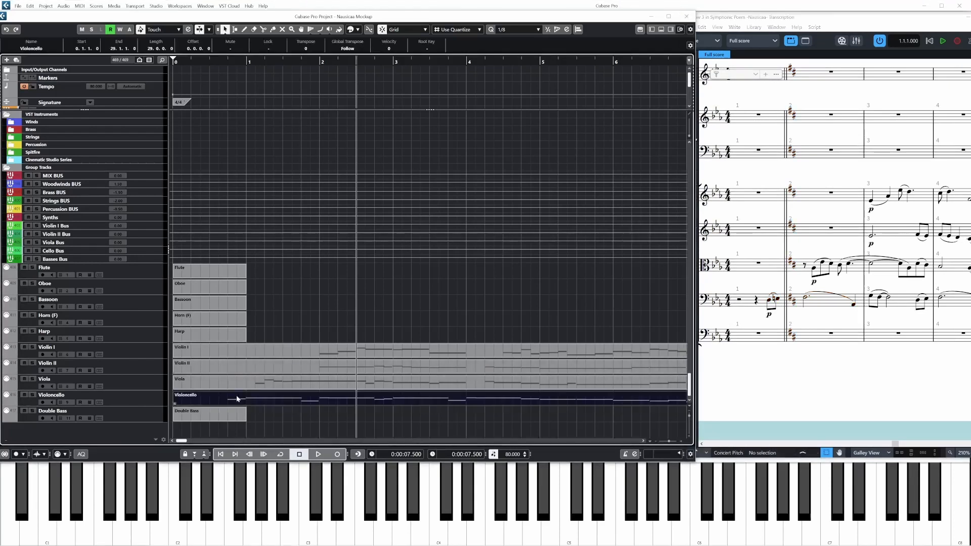
key(Delete)
- Return to the project start and paste the cut Violoncello part onto the BS Celli Legato track in the Cello folder
click(221, 454)
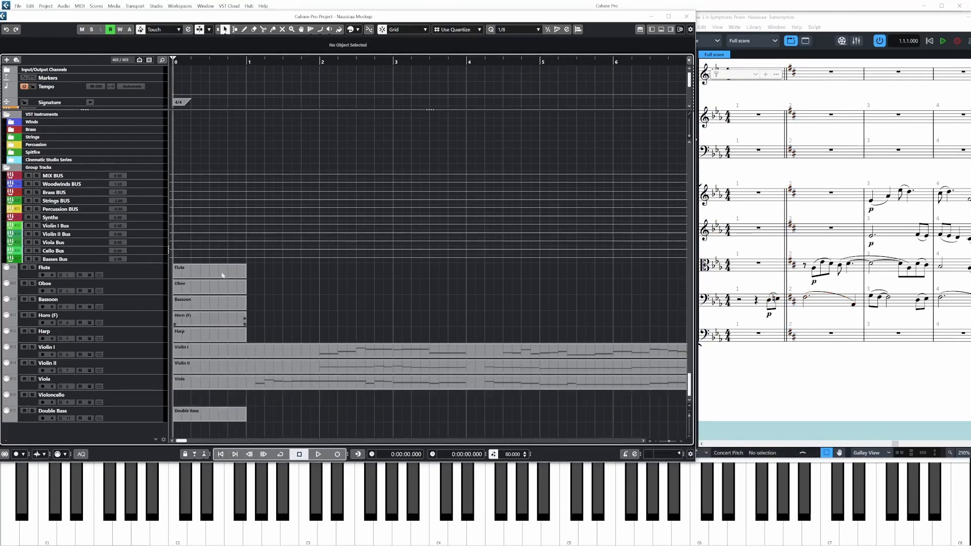
scroll(209, 292, up, 3)
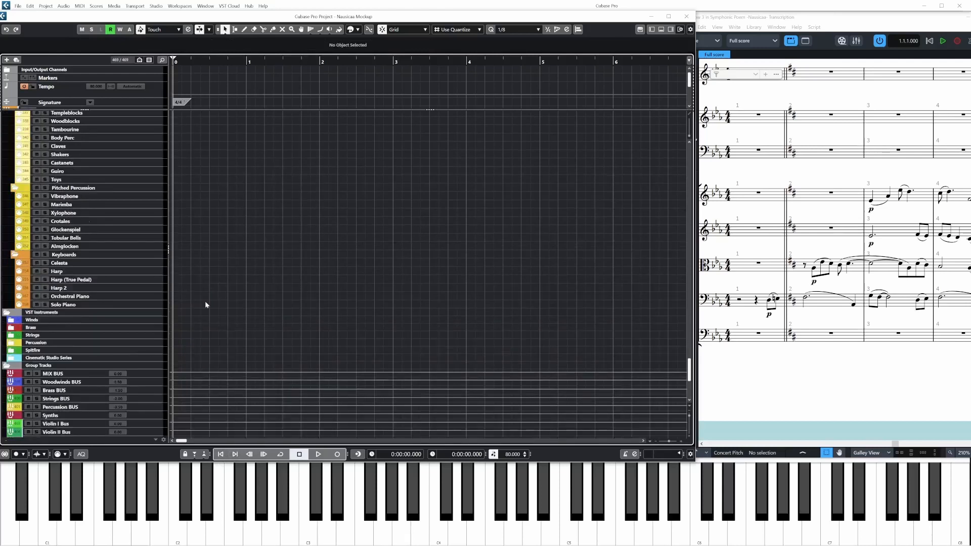
scroll(205, 301, up, 10)
scroll(204, 301, up, 12)
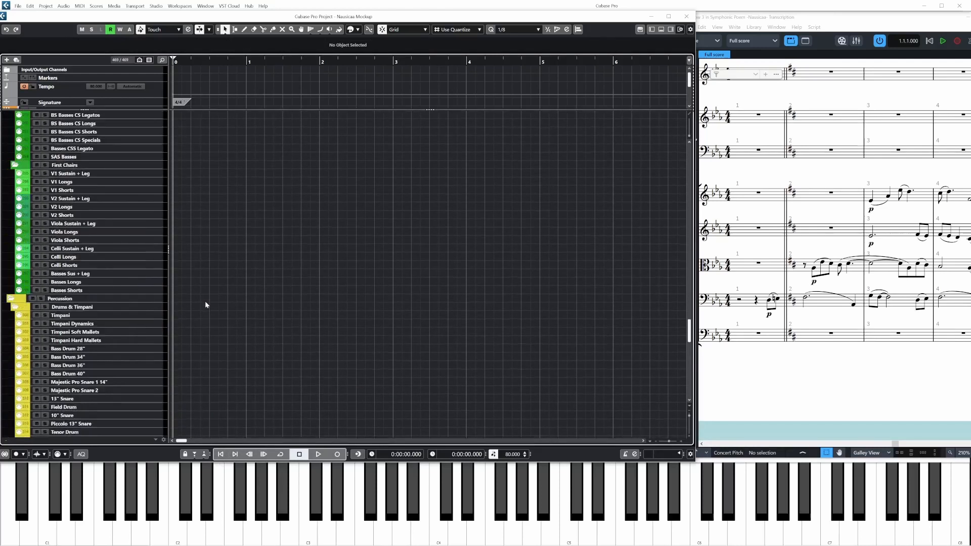
scroll(205, 302, up, 10)
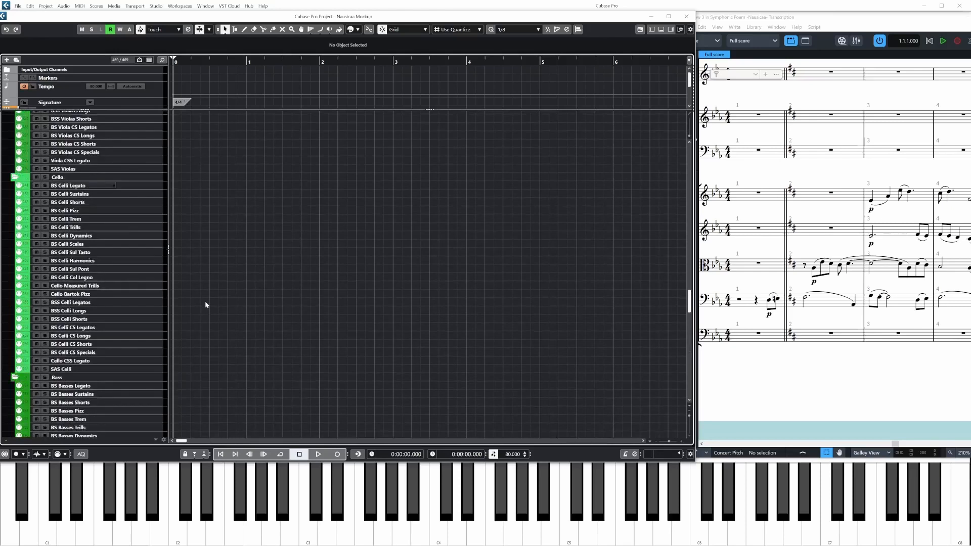
click(158, 186)
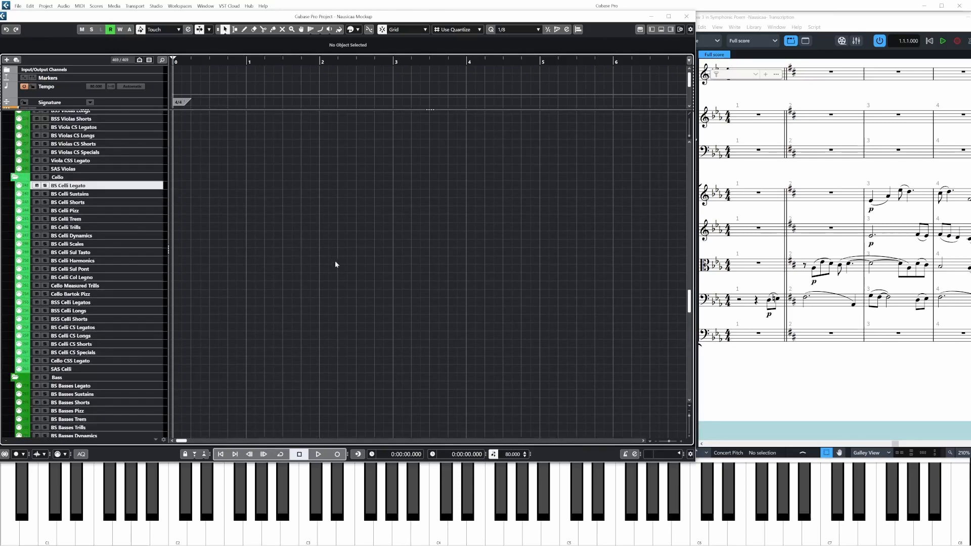
key(ctrl+v)
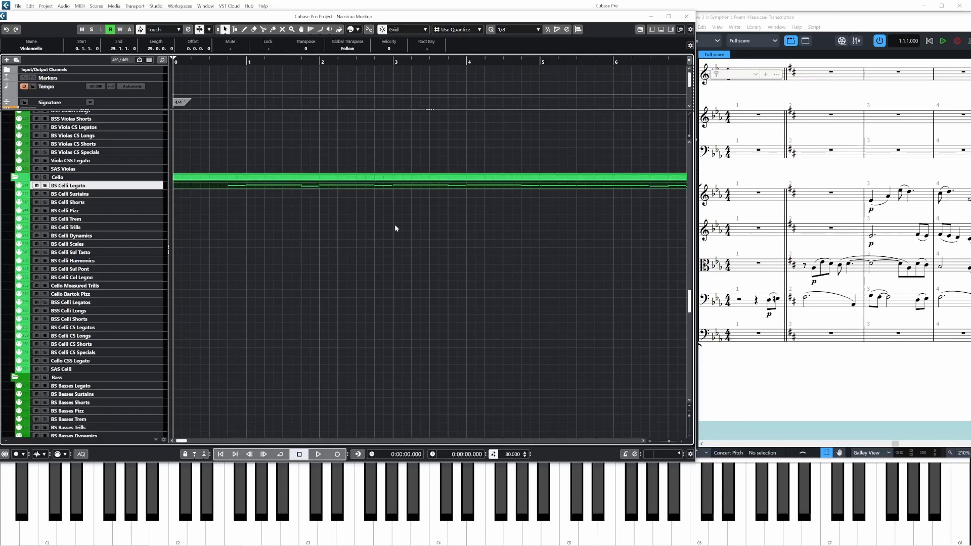
- Open the pasted cello part for note editing, overlap its slurred notes in the opening bars, and shorten the E2 notes before bars 1 and 3
key(ctrl+e)
scroll(351, 229, right, 3)
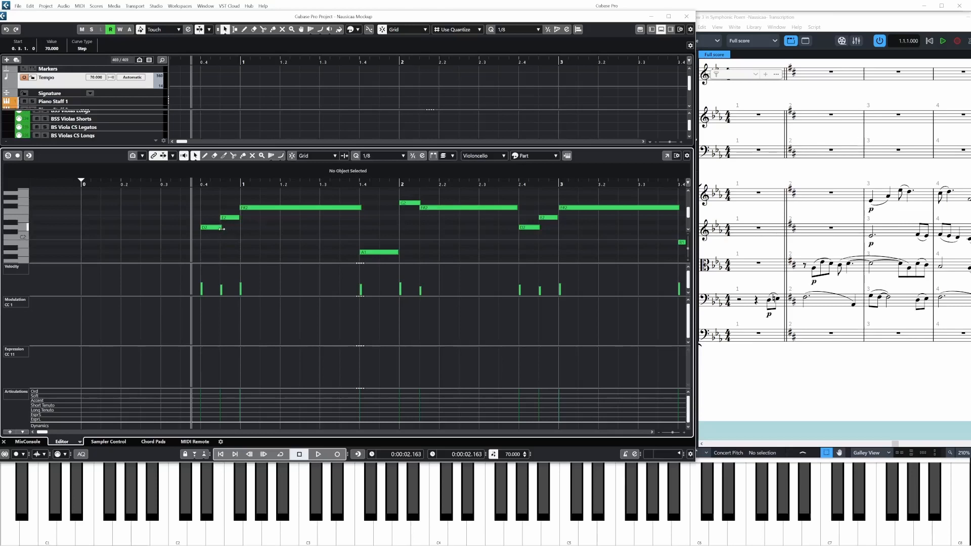
drag(222, 229, 236, 219)
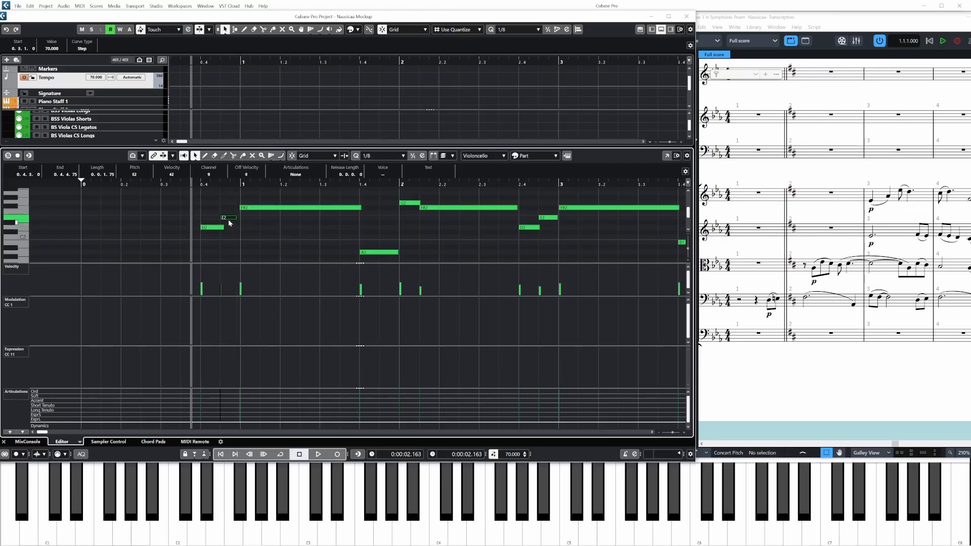
scroll(290, 221, right, 1)
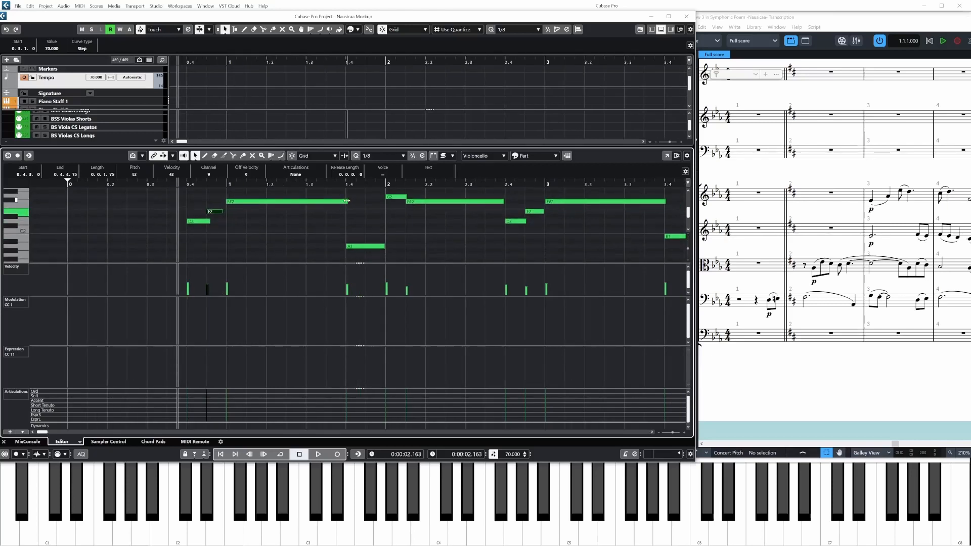
drag(346, 201, 360, 205)
scroll(367, 221, right, 1)
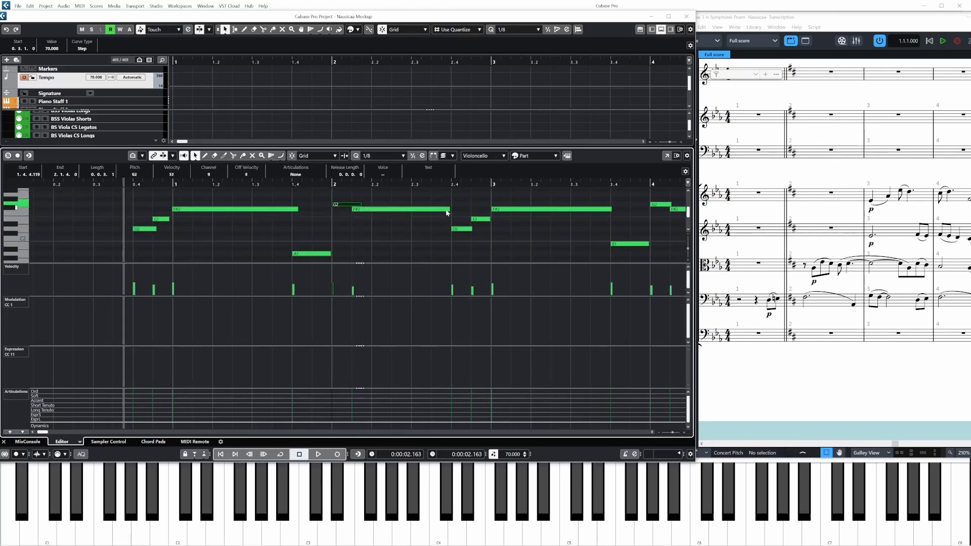
drag(449, 208, 487, 219)
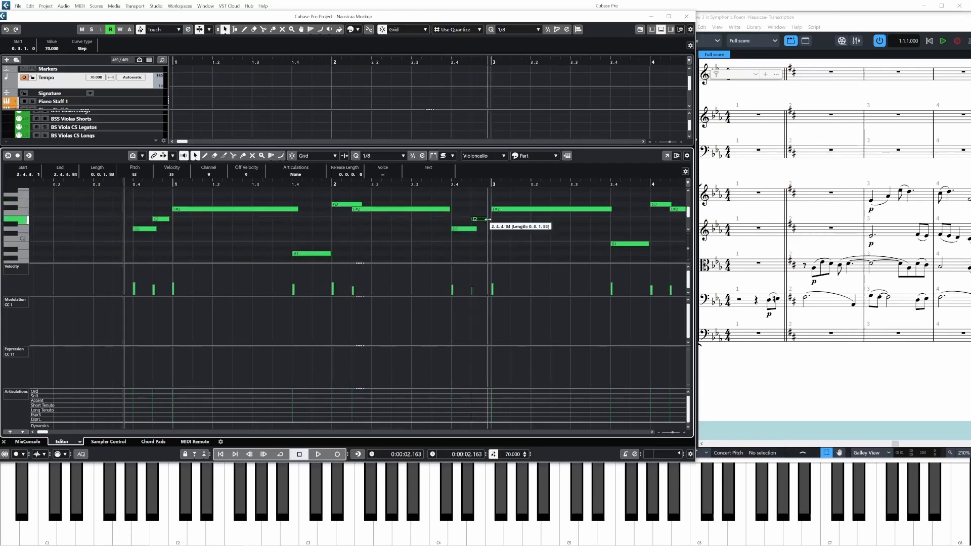
- Play back the opening and move the start of the D2 pickup note to 0.4.1.42, keeping its end in place
scroll(329, 227, left, 3)
click(211, 185)
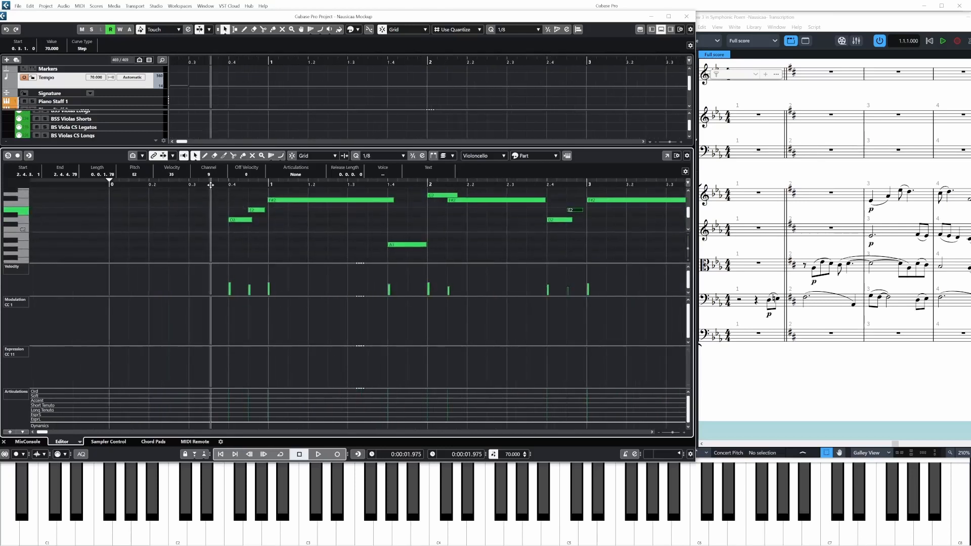
key(space)
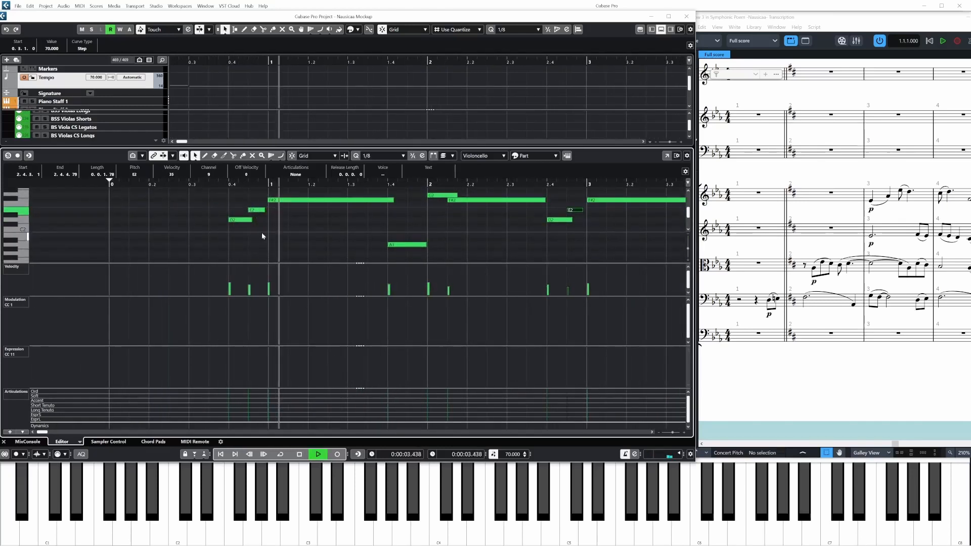
key(space)
drag(229, 223, 233, 228)
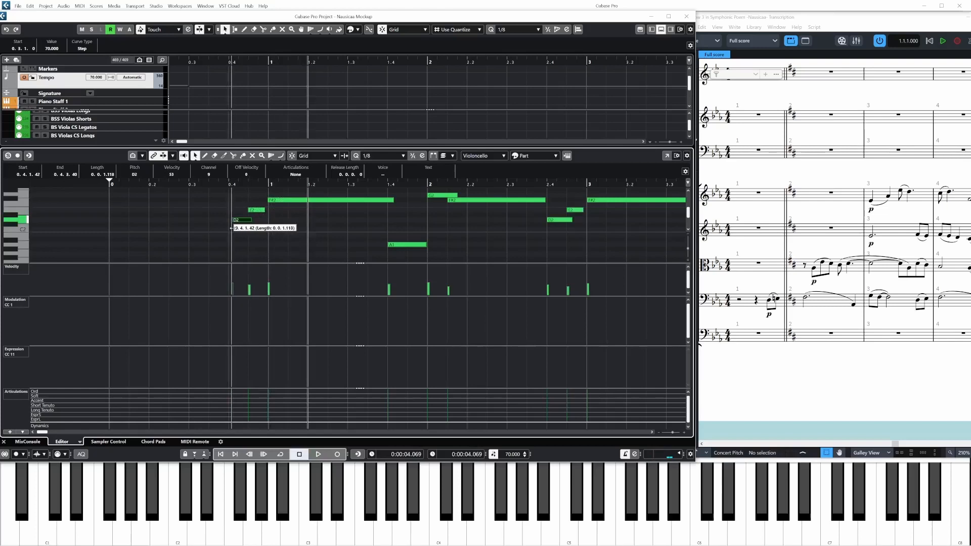
click(213, 185)
key(space)
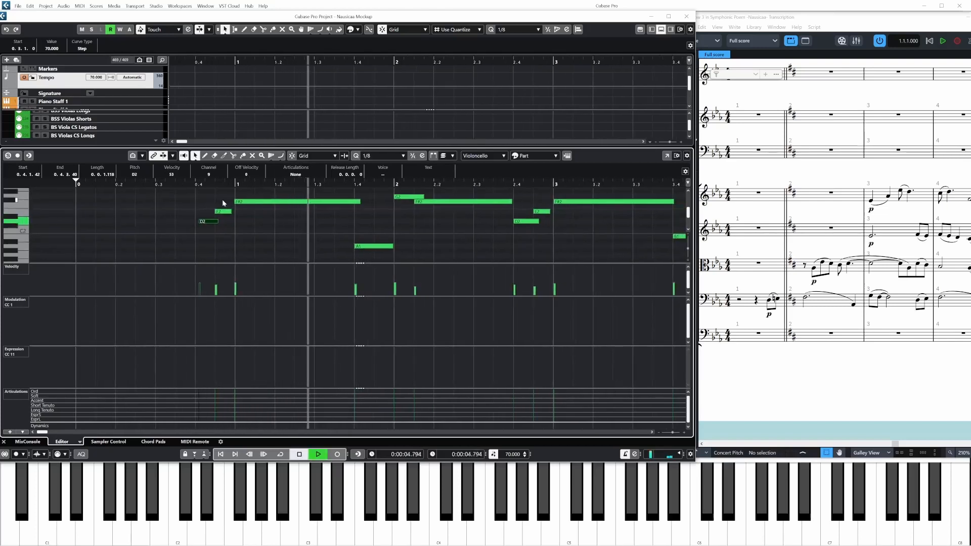
- Start the F#2 slightly after the bar 1 downbeat and play back the opening phrase
drag(234, 203, 232, 211)
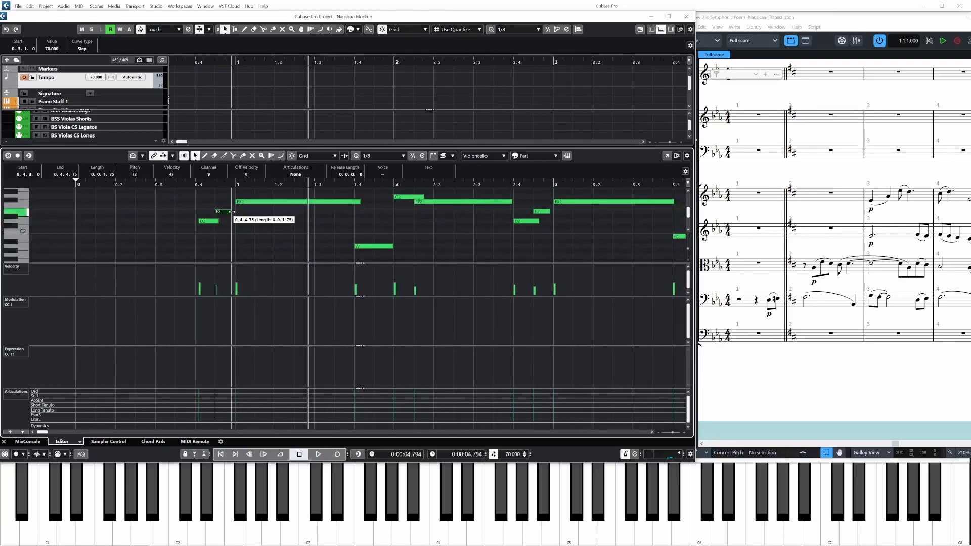
click(176, 190)
key(space)
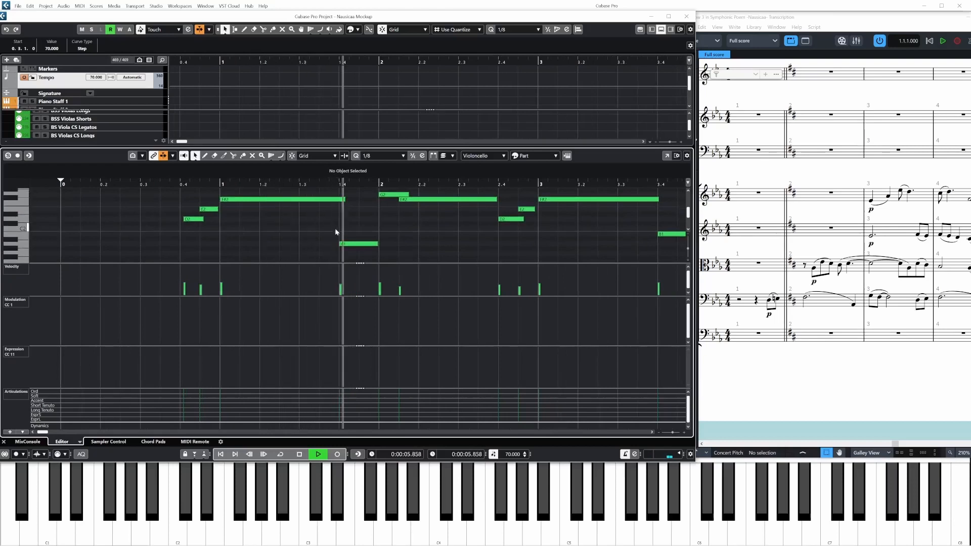
key(space)
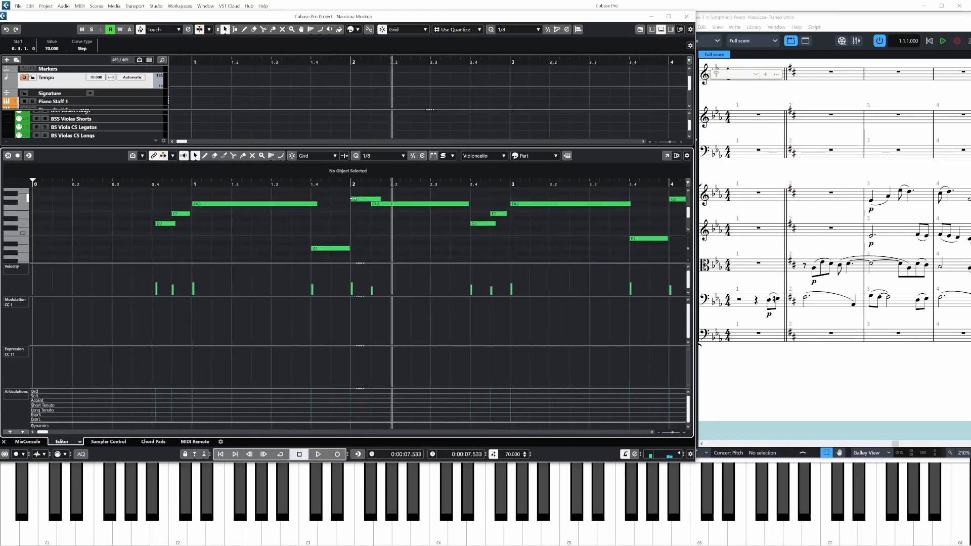
- Start the G2 in bar 2 at 2.1.1.17, end the following F#2 at 2.3.4.83, and play back the phrase
drag(352, 200, 354, 204)
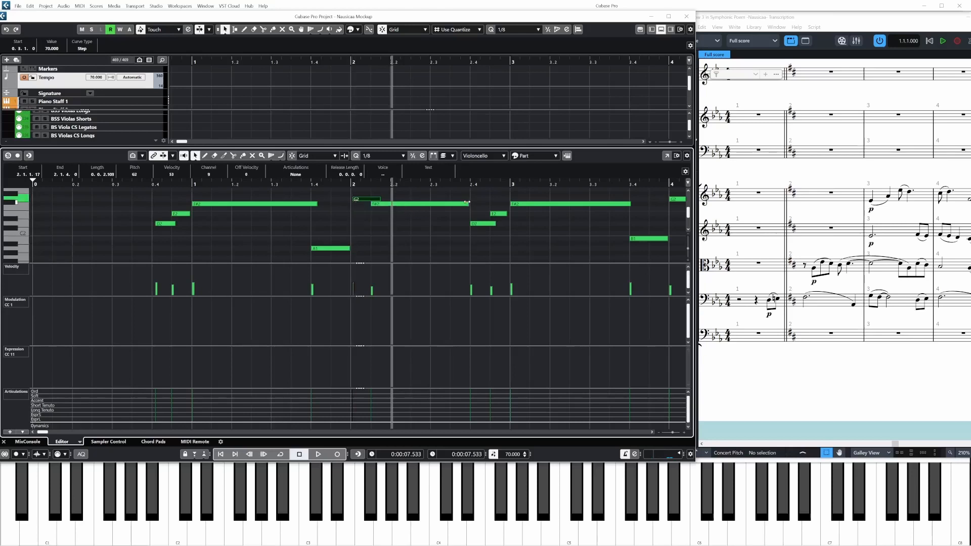
drag(467, 202, 465, 205)
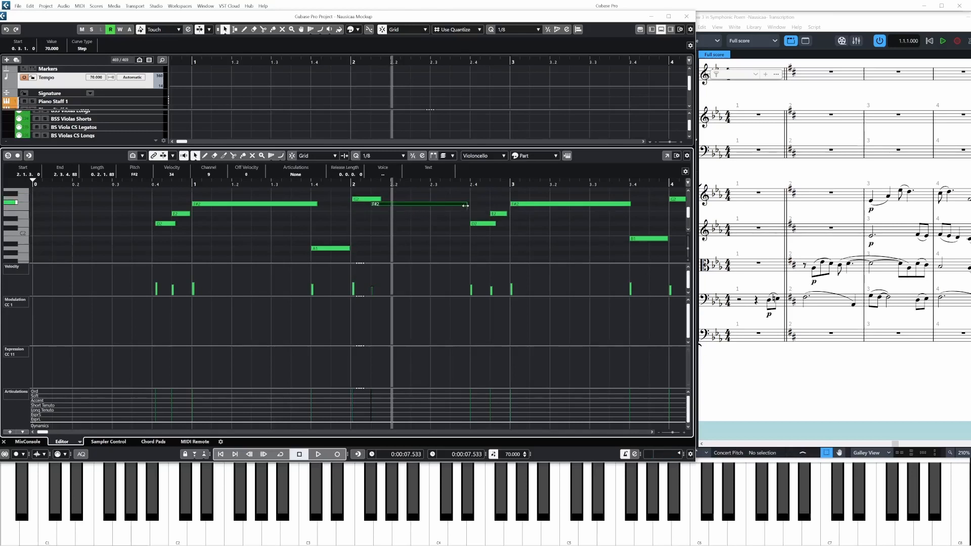
click(145, 185)
key(space)
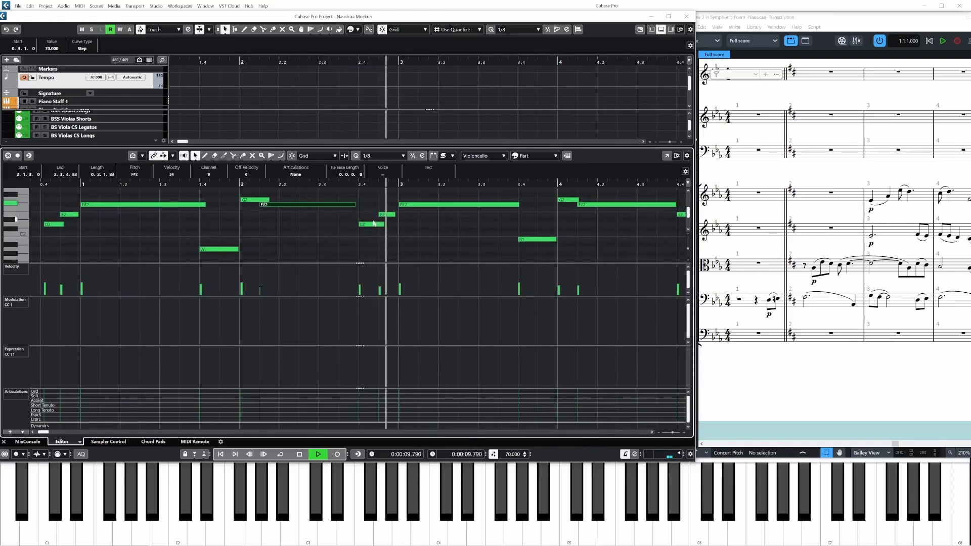
key(space)
- Move the start of the D2 before bar 3 to 2.4.1.45, slightly delay the F#2 on bar 3, and play back the result
drag(360, 225, 362, 231)
click(359, 185)
key(space)
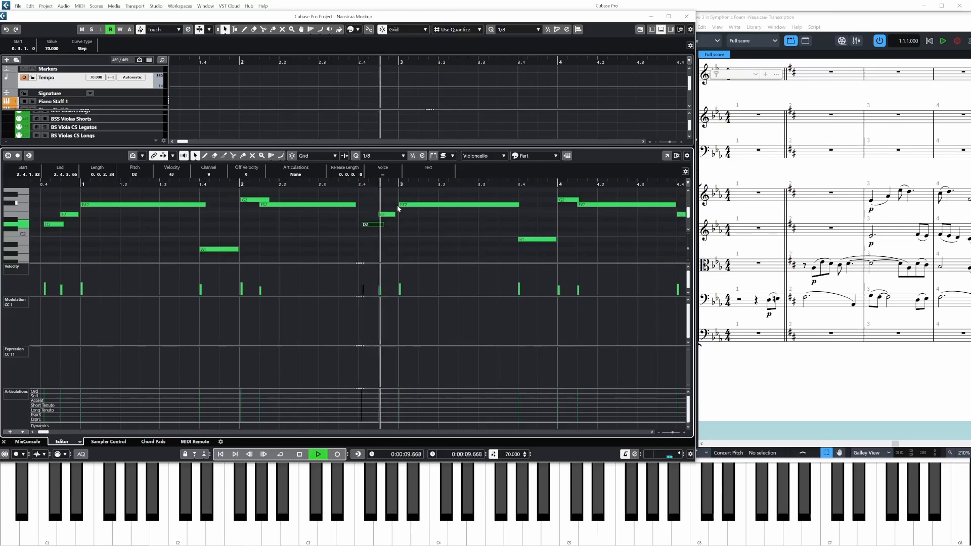
click(400, 204)
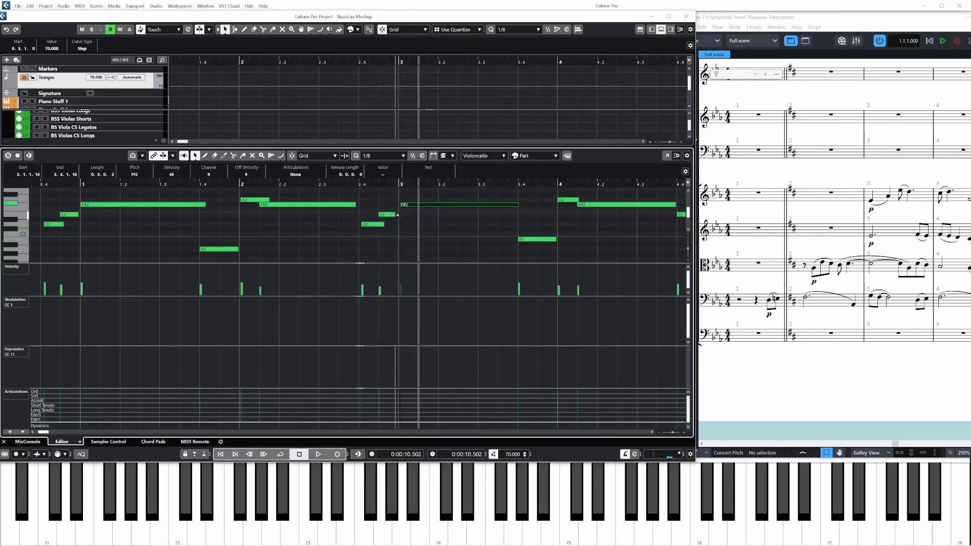
click(395, 215)
drag(362, 224, 363, 224)
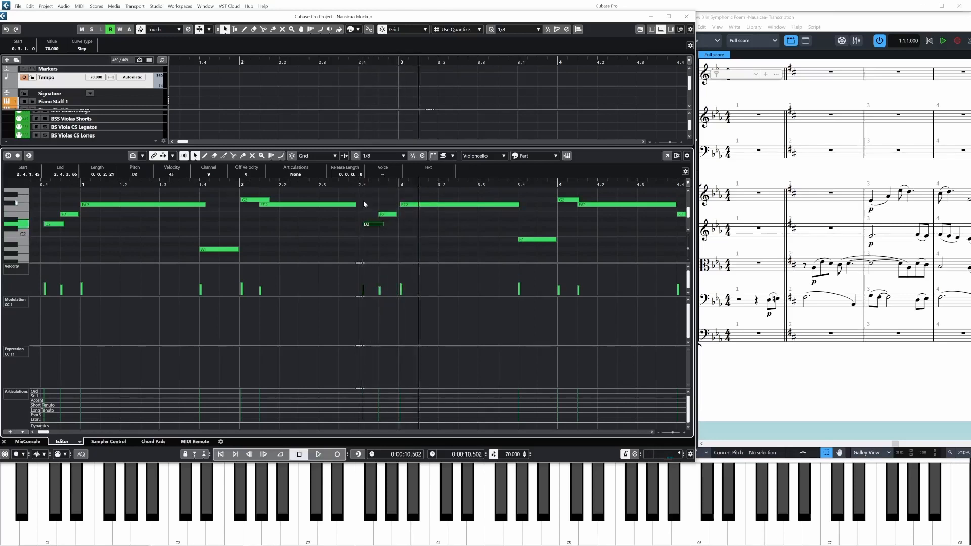
key(space)
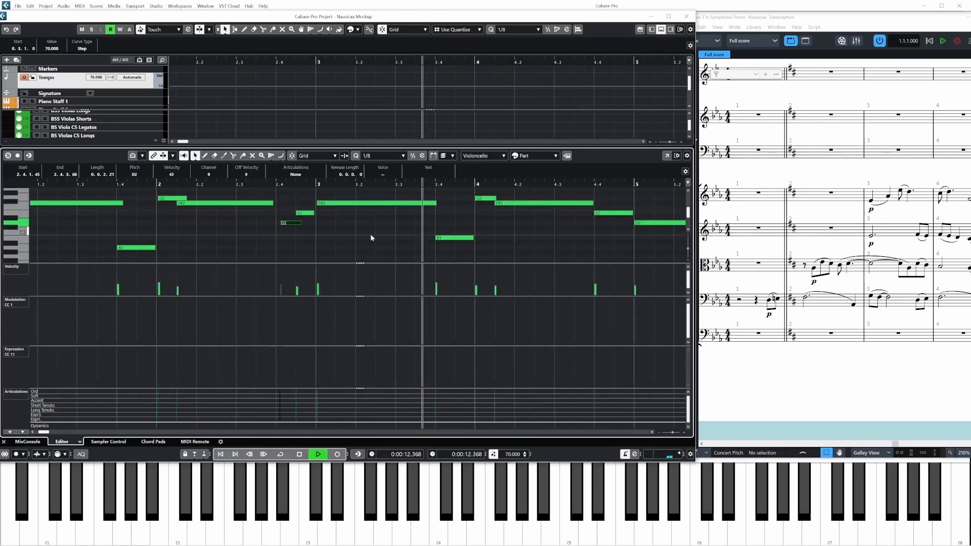
key(space)
- Extend the bar 3 F#2 over the next note, set the bar 4 G2 from 4.1.1.20 to 4.1.3.105, and play back
drag(436, 203, 442, 205)
scroll(413, 222, right, 3)
click(407, 207)
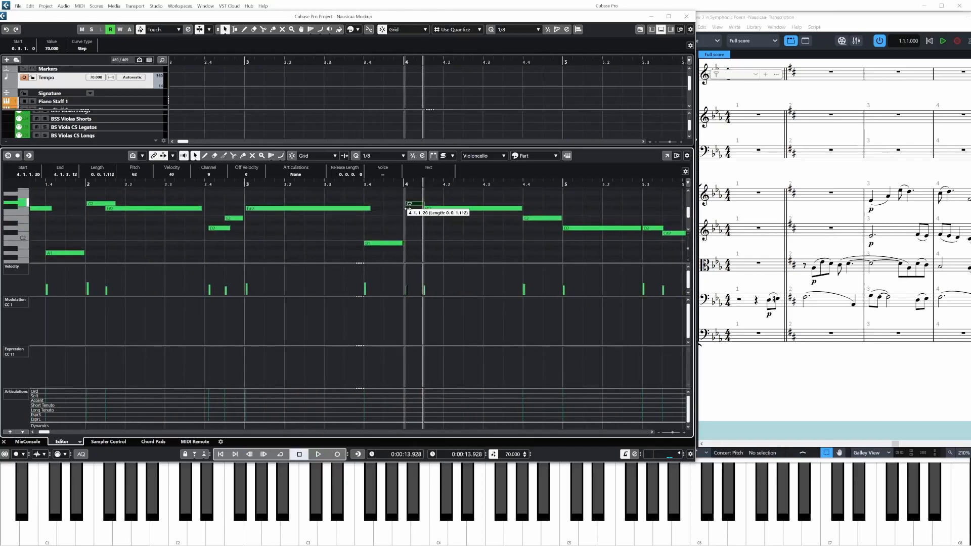
drag(422, 203, 431, 204)
drag(479, 252, 427, 244)
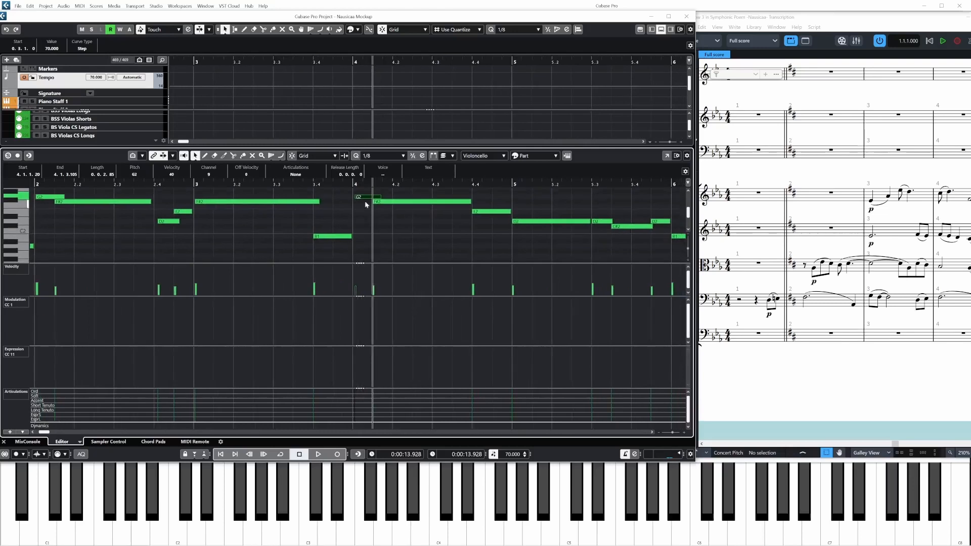
double_click(307, 185)
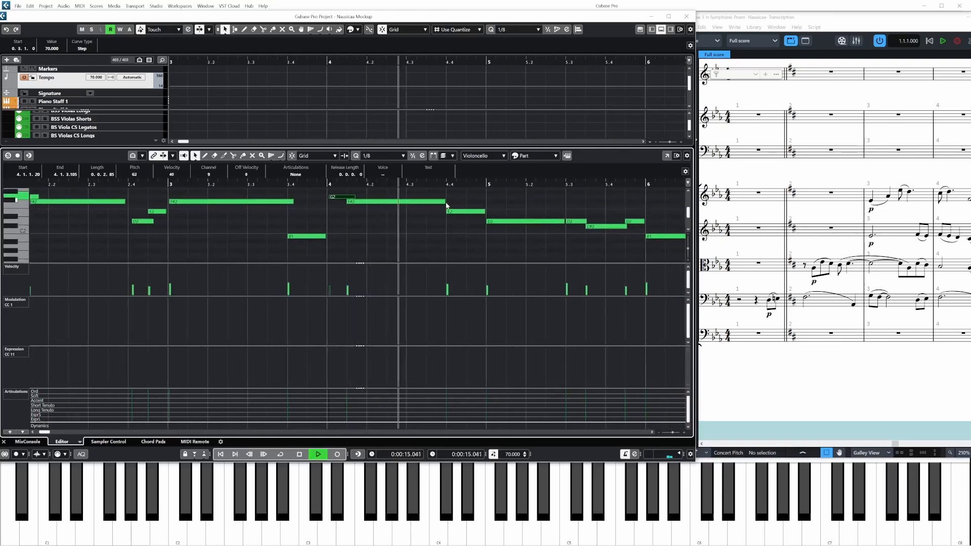
- Check bars 5 to 7 in the Dorico score, slightly delay the E2 in bar 4, end the preceding F#2 at 4.4.1.3, and play back
click(850, 349)
drag(850, 349, 644, 350)
click(445, 203)
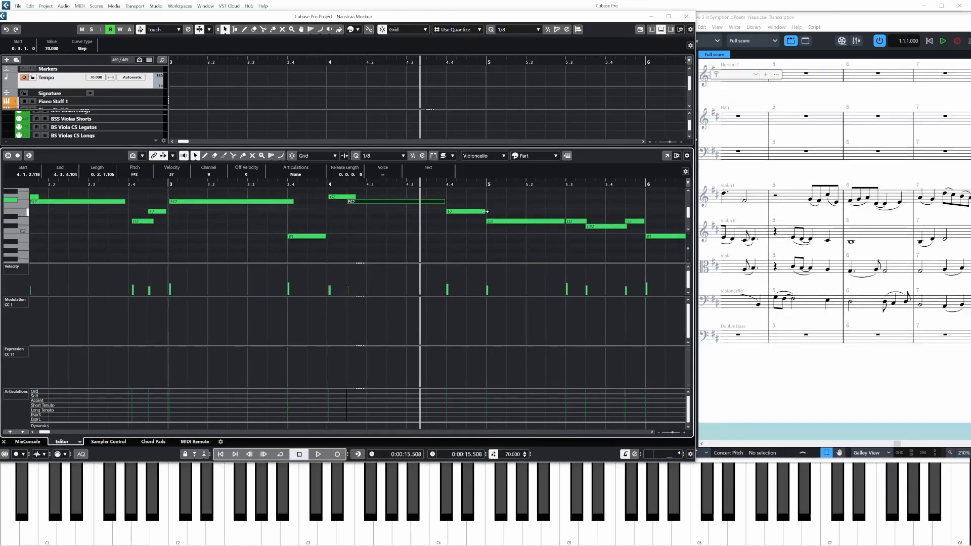
drag(451, 214, 445, 202)
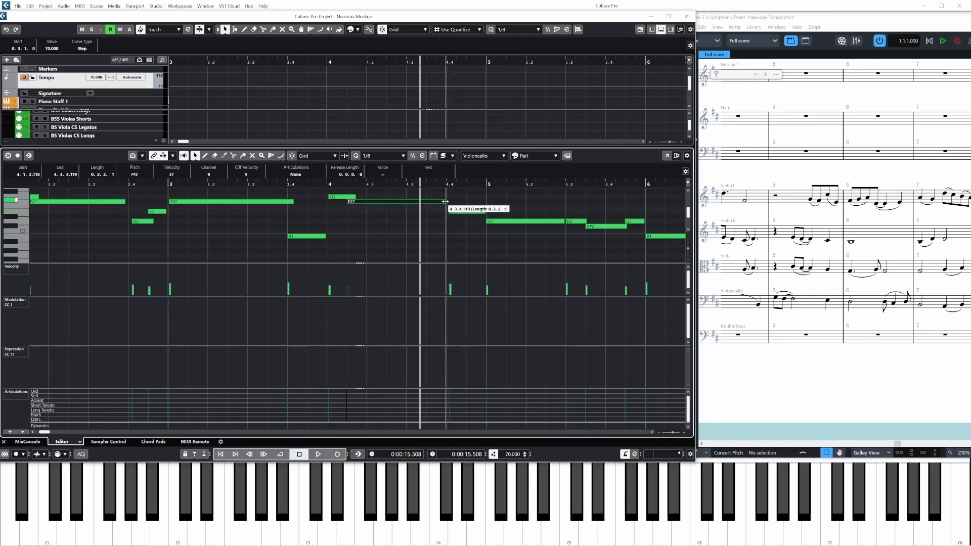
click(327, 184)
key(space)
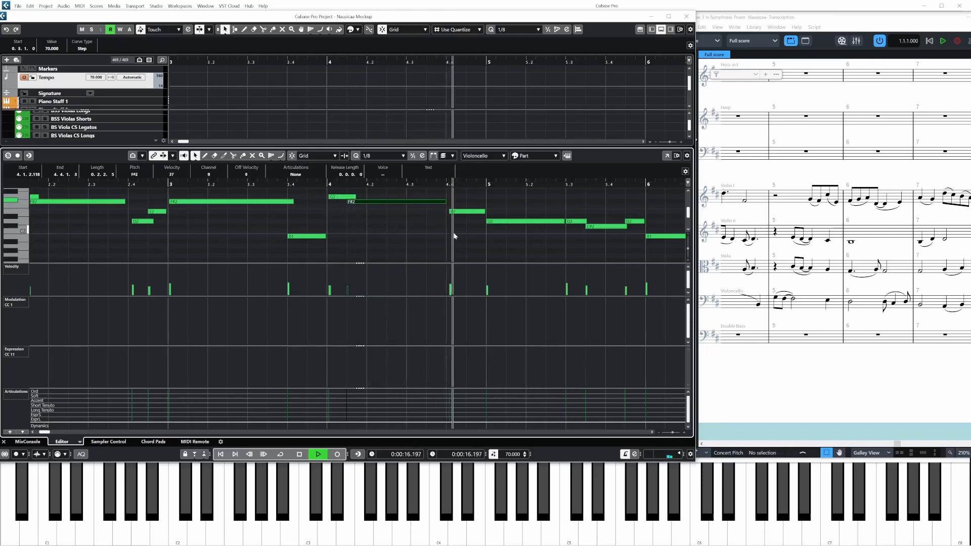
key(space)
- Slightly delay the two D2 notes on beats 1 and 3 of bar 5, starting the second at 5.3.1.27, and play back the passage
drag(482, 221, 417, 229)
click(401, 239)
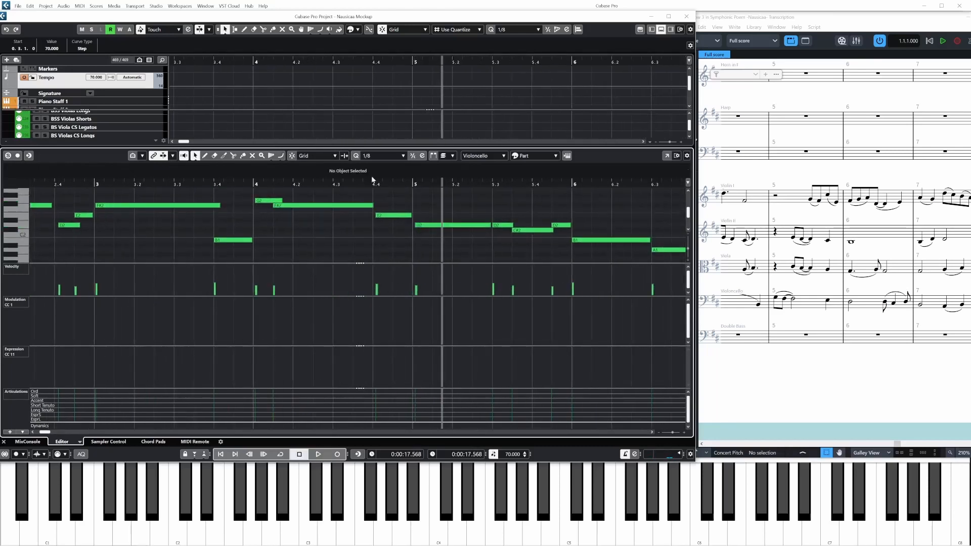
click(355, 183)
key(space)
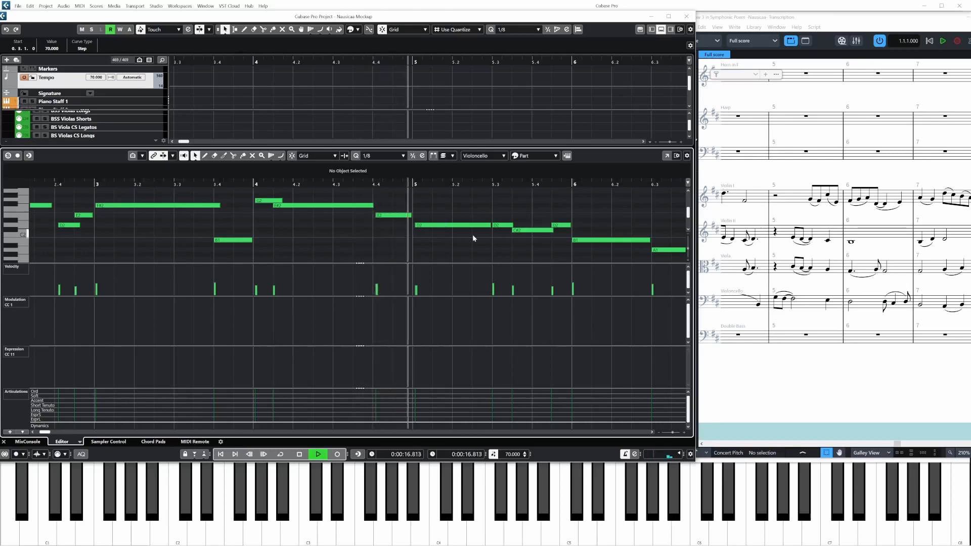
key(space)
drag(494, 225, 495, 229)
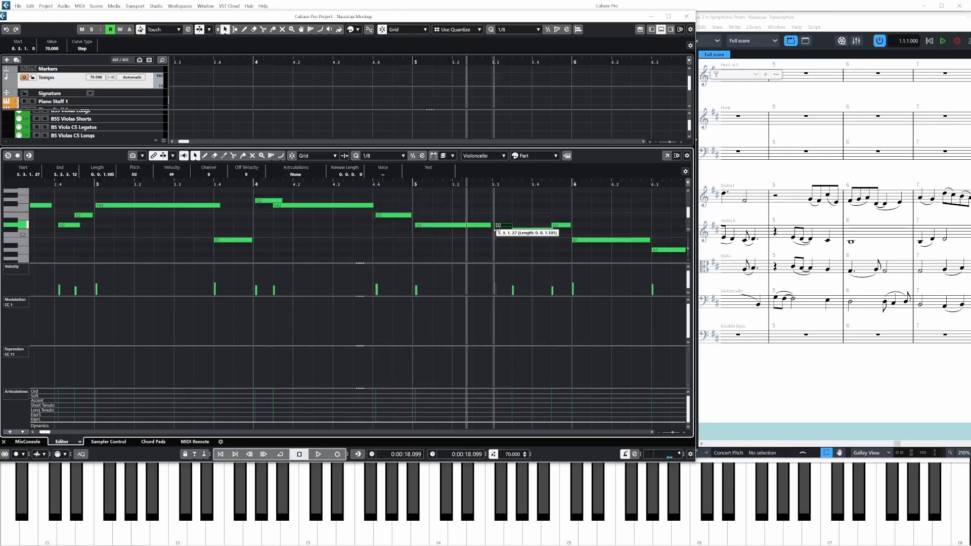
key(space)
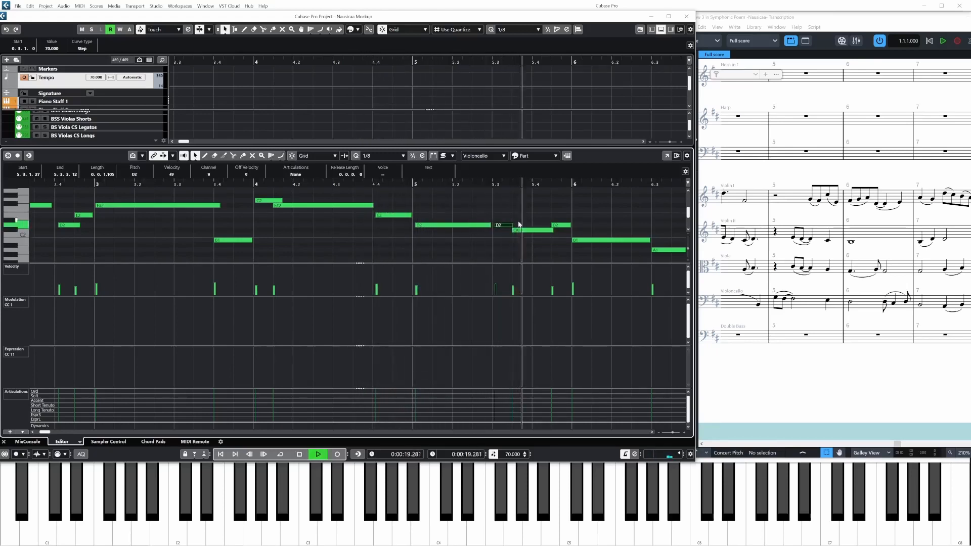
- Extend the bar 5 C#2 over the following D2, ending it at 5.4.3.76, and play back
key(space)
drag(552, 232, 570, 227)
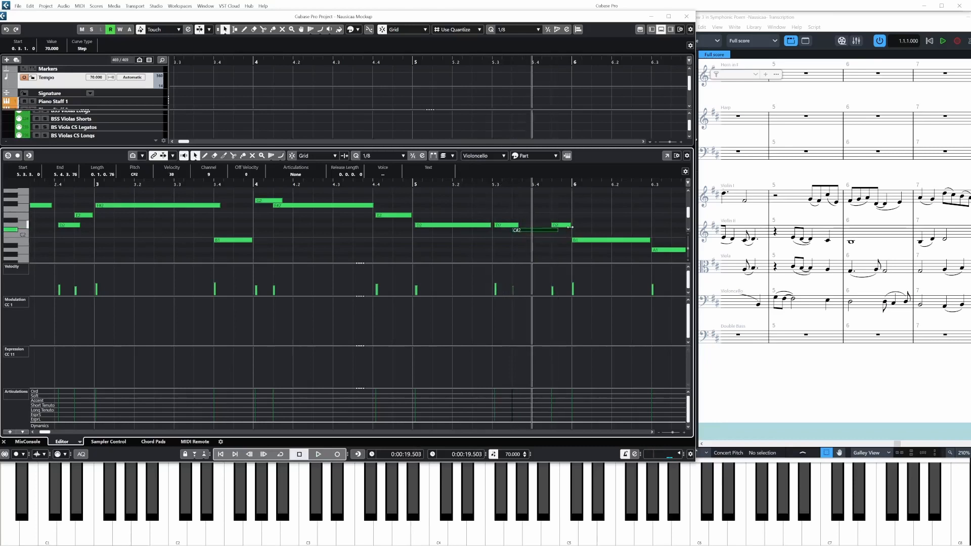
click(410, 184)
key(space)
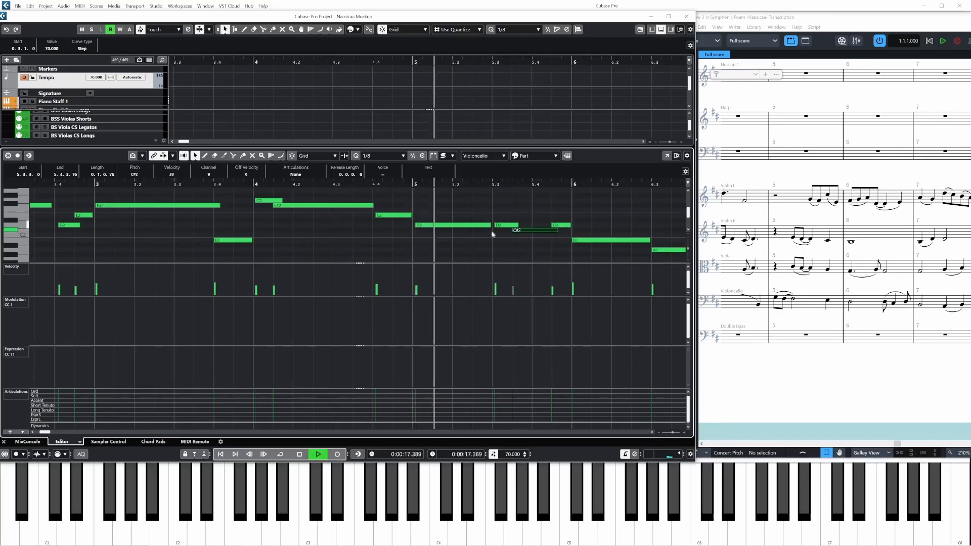
- Start the last D2 of bar 5 at 5.4.2.86 and the beat 3 D2 at 5.3.1.32, and play back
drag(516, 248, 440, 219)
key(space)
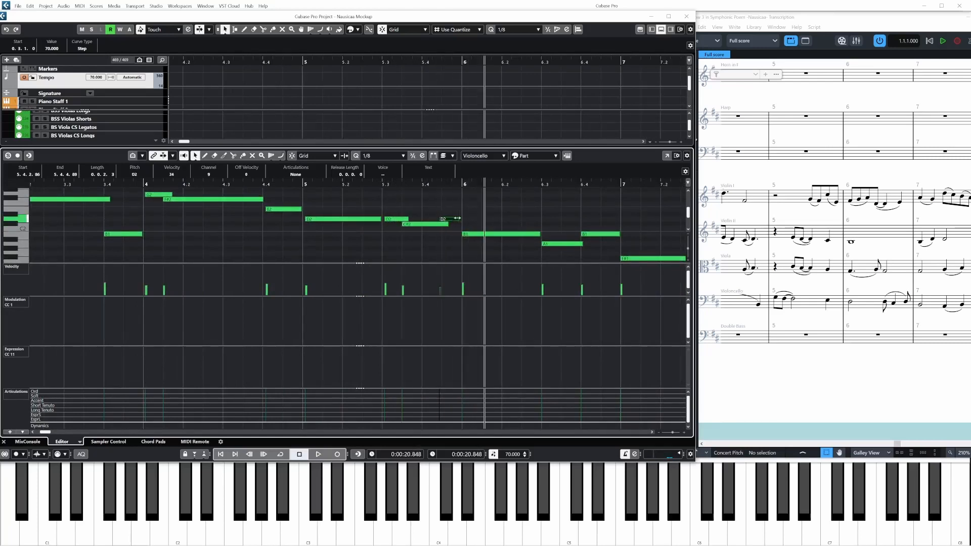
drag(386, 219, 384, 219)
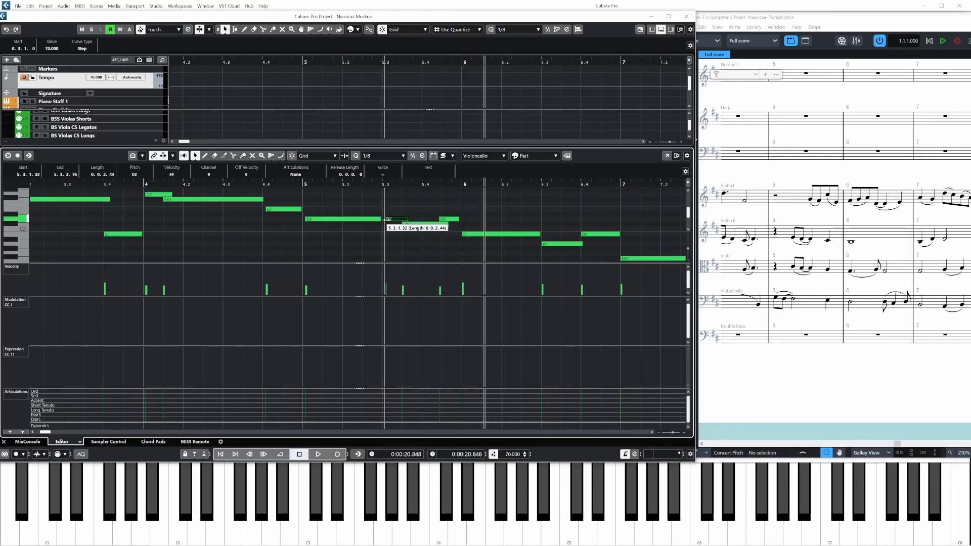
click(317, 184)
key(space)
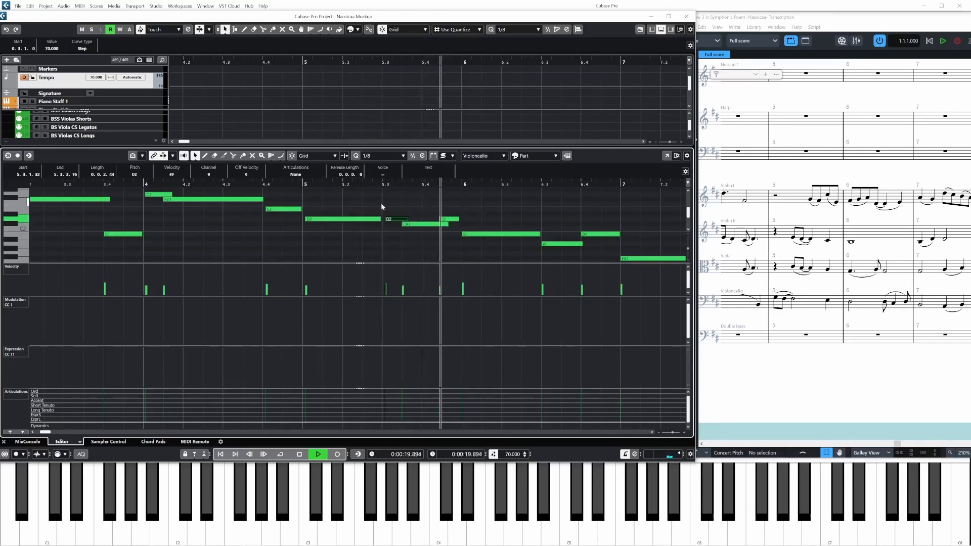
key(space)
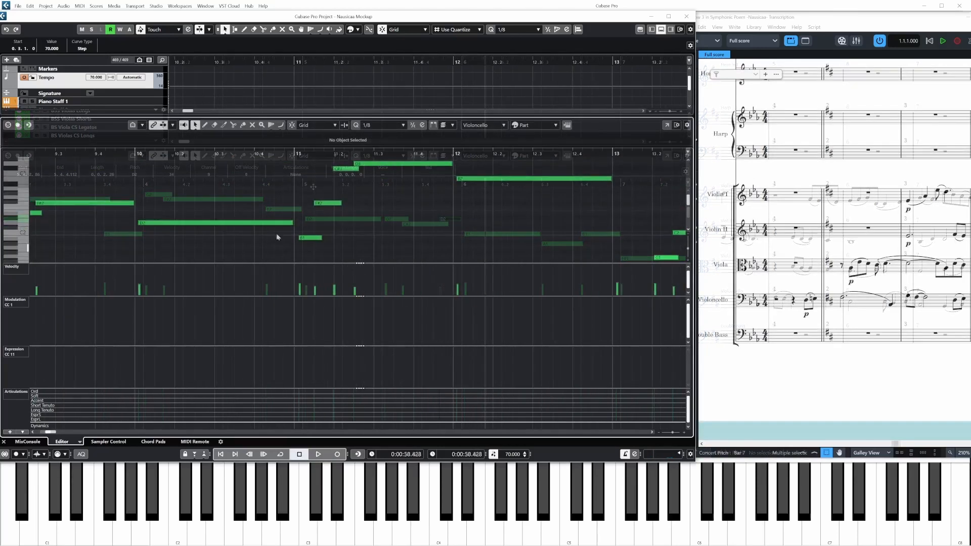
- Add an Ord. articulation event just before the first cello pickup note
drag(128, 203, 488, 210)
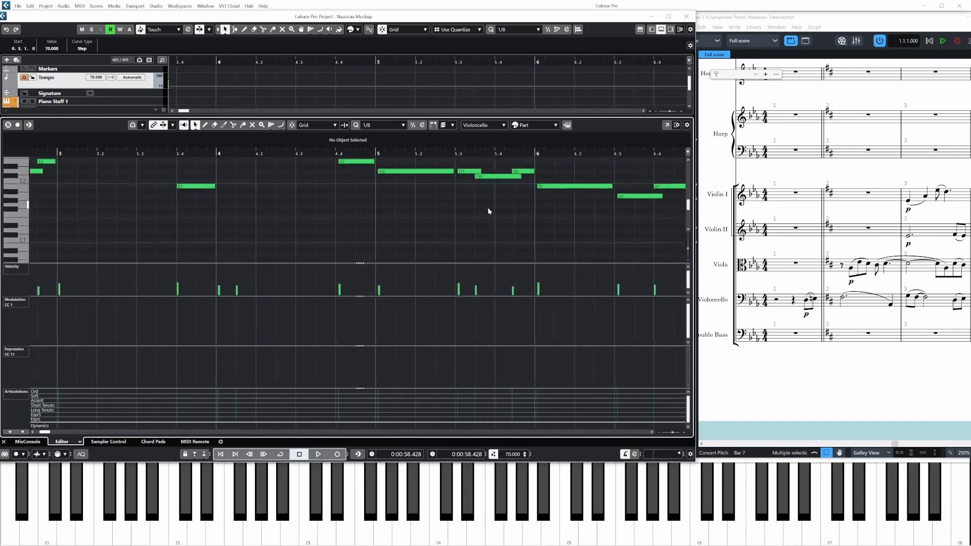
drag(171, 217, 429, 262)
drag(191, 236, 480, 227)
drag(290, 227, 268, 222)
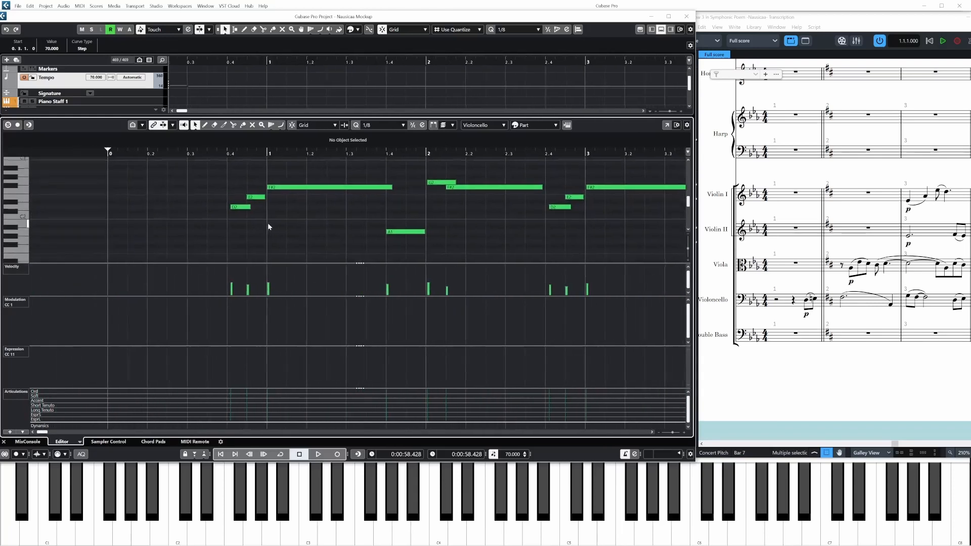
click(220, 154)
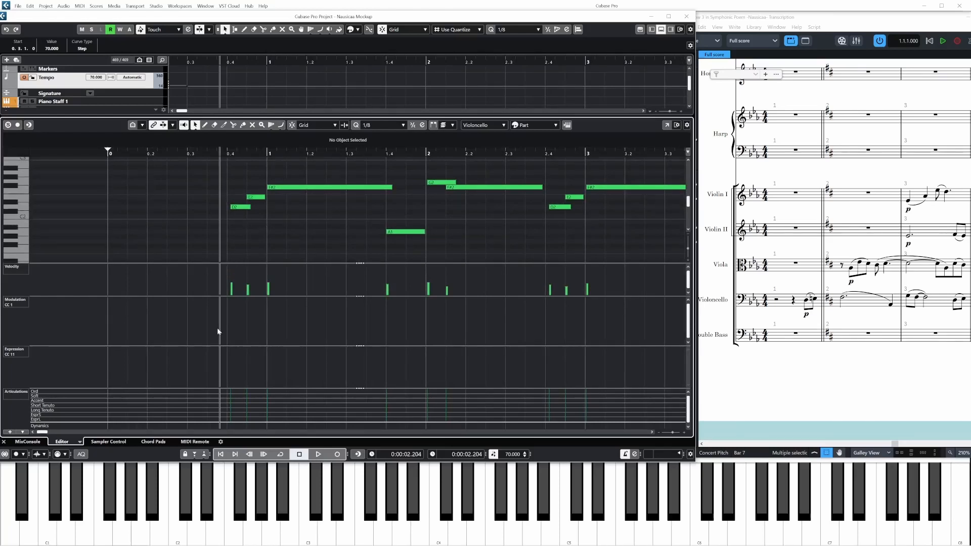
click(219, 391)
- Draw a curved CC 1 modulation swell from just before the pickup, peaking at bar 1 and falling afterward, and play back
right_click(242, 237)
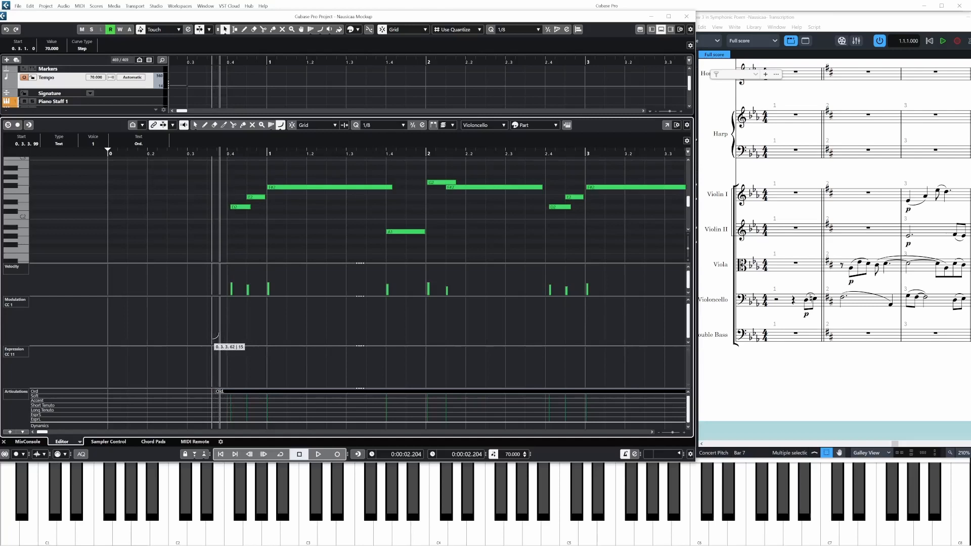
mouse_move(213, 338)
mouse_down()
mouse_move(272, 322)
mouse_move(264, 324)
mouse_move(388, 334)
mouse_move(324, 334)
mouse_up()
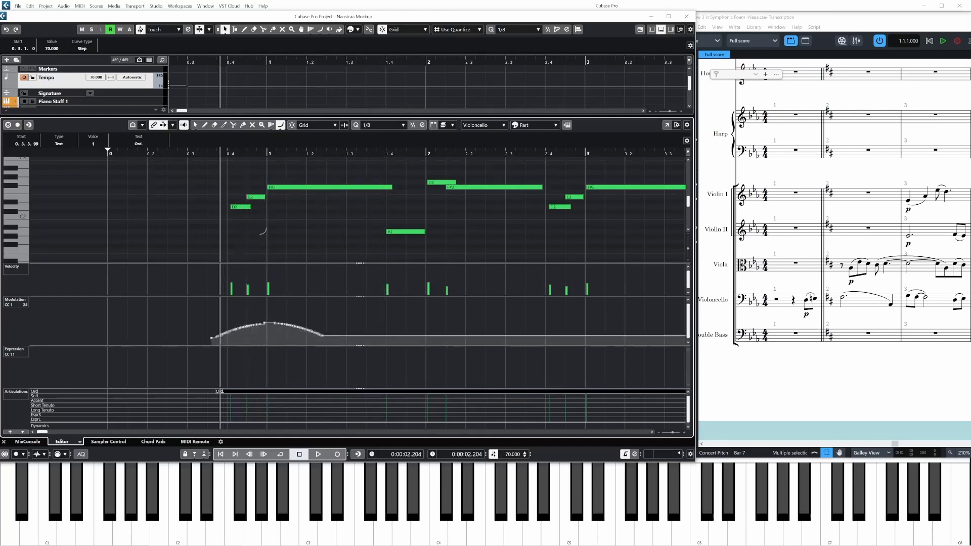
key(space)
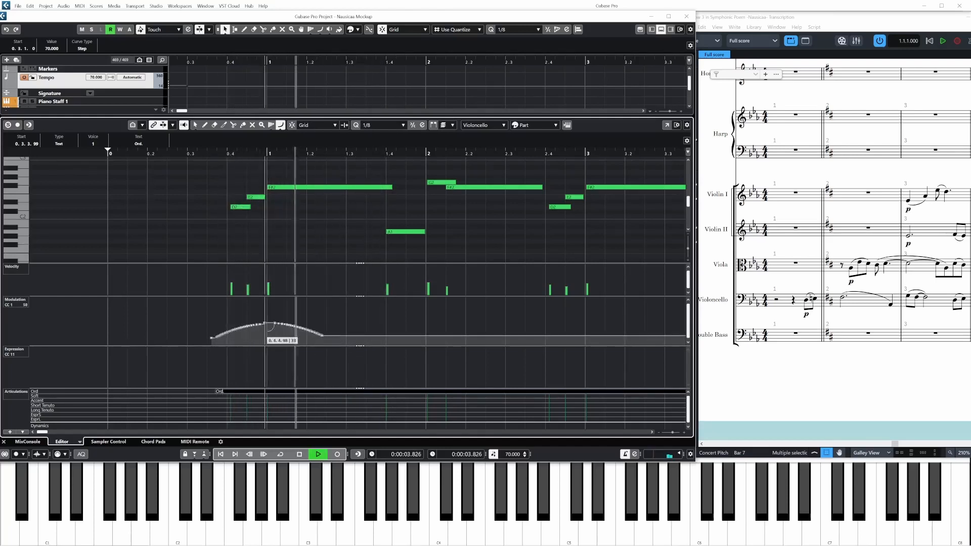
key(space)
- Flatten the first modulation swell, extend it to a dip before the A1, curve it up to bar 2, and play back
mouse_move(265, 328)
mouse_down()
mouse_move(215, 337)
mouse_move(267, 330)
mouse_up()
mouse_move(329, 328)
mouse_down()
mouse_move(275, 332)
mouse_move(372, 336)
mouse_move(436, 318)
mouse_move(429, 327)
mouse_up()
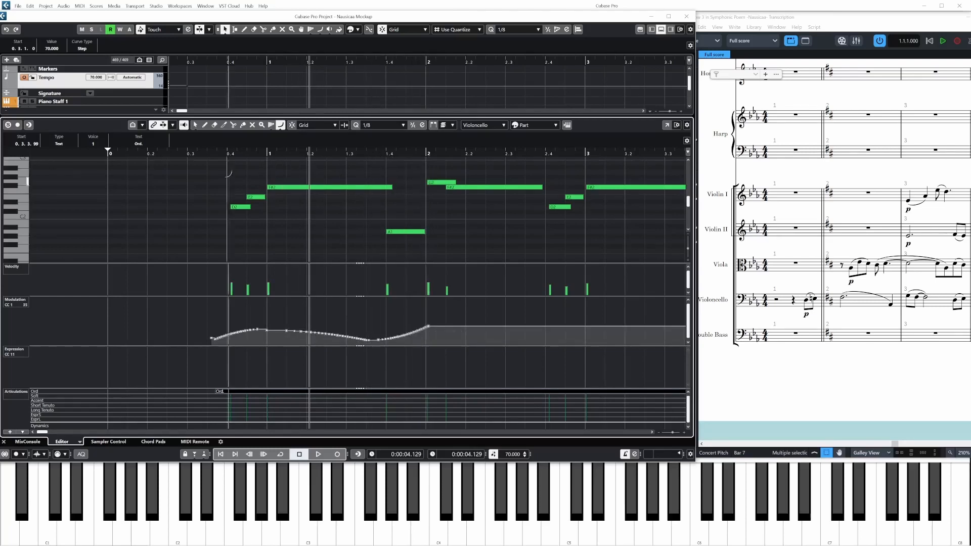
click(220, 154)
key(space)
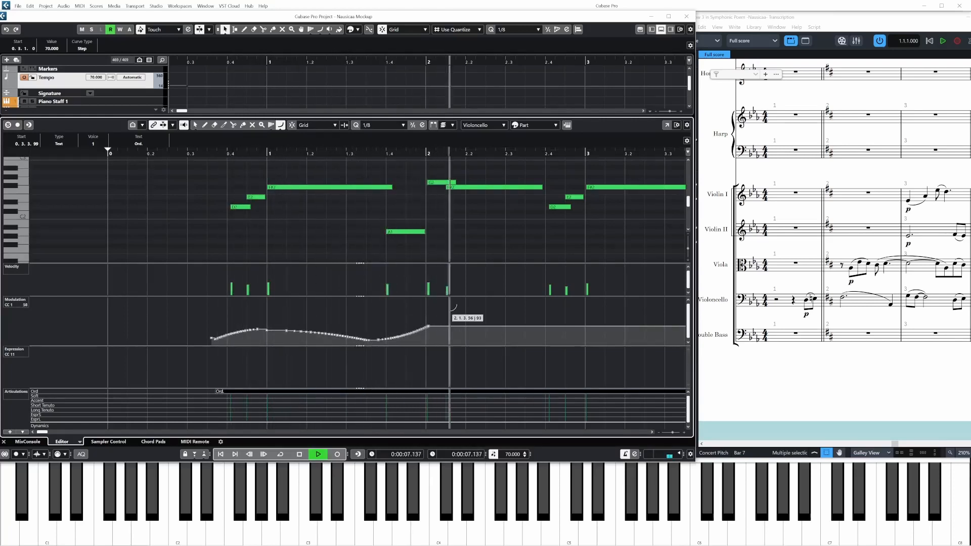
key(space)
- Draw the modulation falling through bar 2, reshape the first swell to peak at bar 1, and play back
mouse_move(429, 326)
mouse_down()
mouse_move(383, 337)
mouse_move(424, 323)
mouse_move(550, 333)
mouse_up()
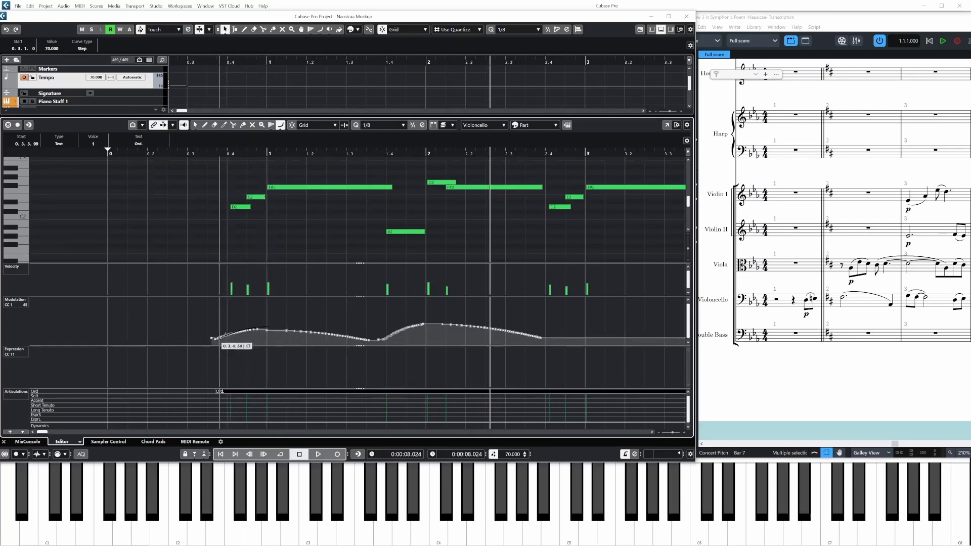
drag(268, 328, 376, 339)
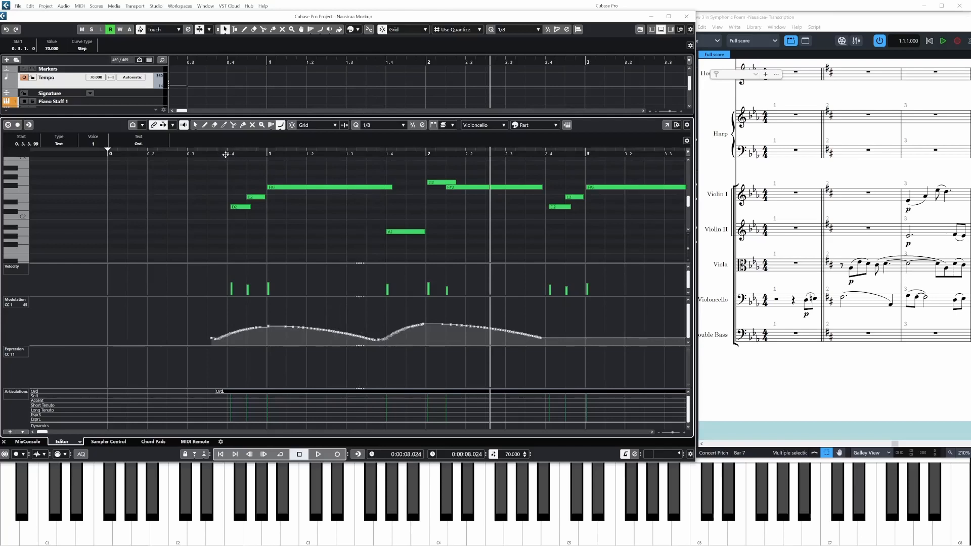
key(space)
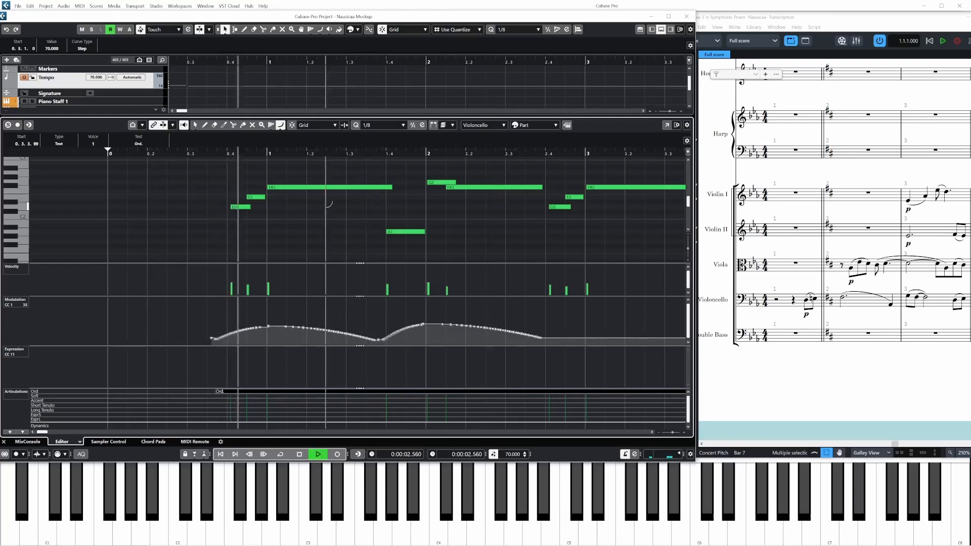
- Delay the start of the F#2 on bar 1 to 1.1.1.33 and play back from the pickup
key(1)
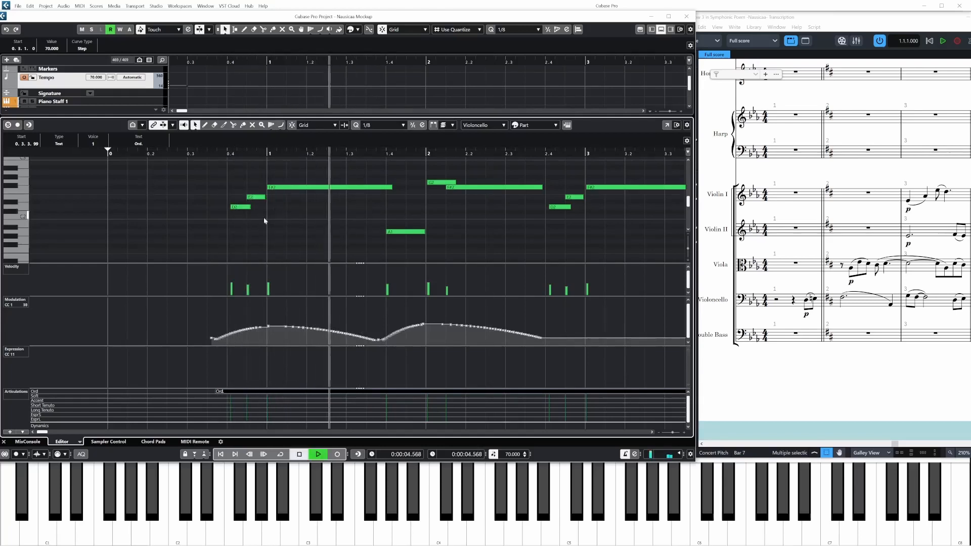
key(space)
click(272, 190)
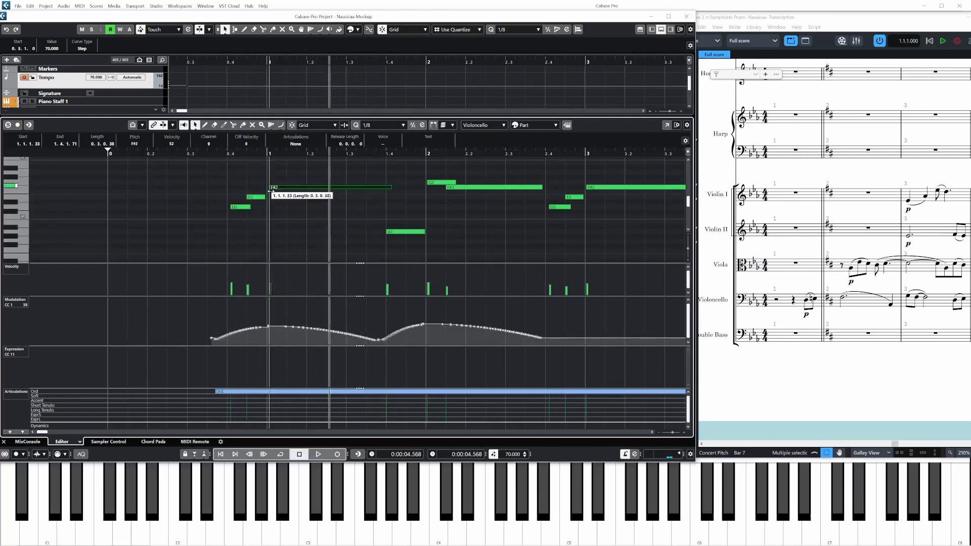
click(277, 227)
drag(213, 156, 215, 151)
key(space)
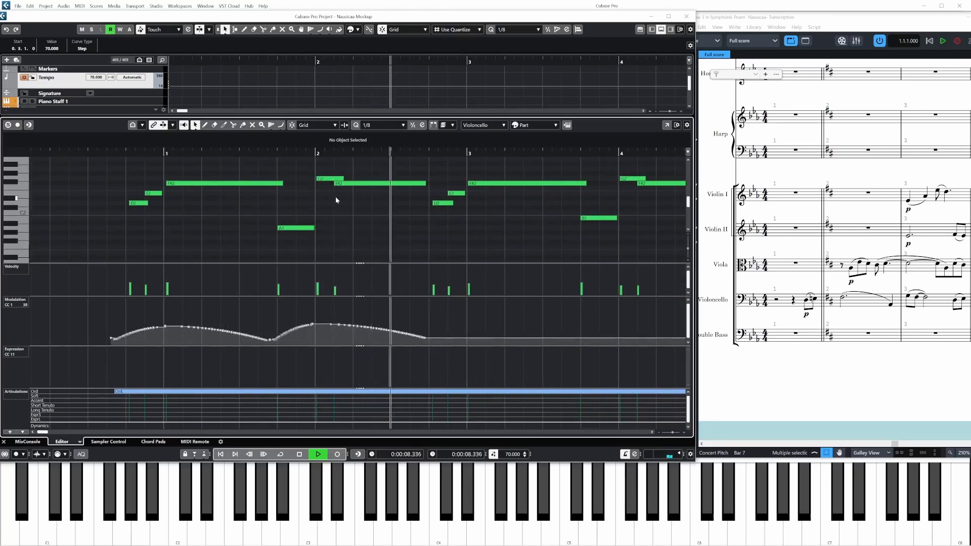
- Draw modulation swells peaking at bars 3 and 4 with dips before each phrase, and curve the line up toward bar 5
key(space)
right_click(306, 216)
click(322, 221)
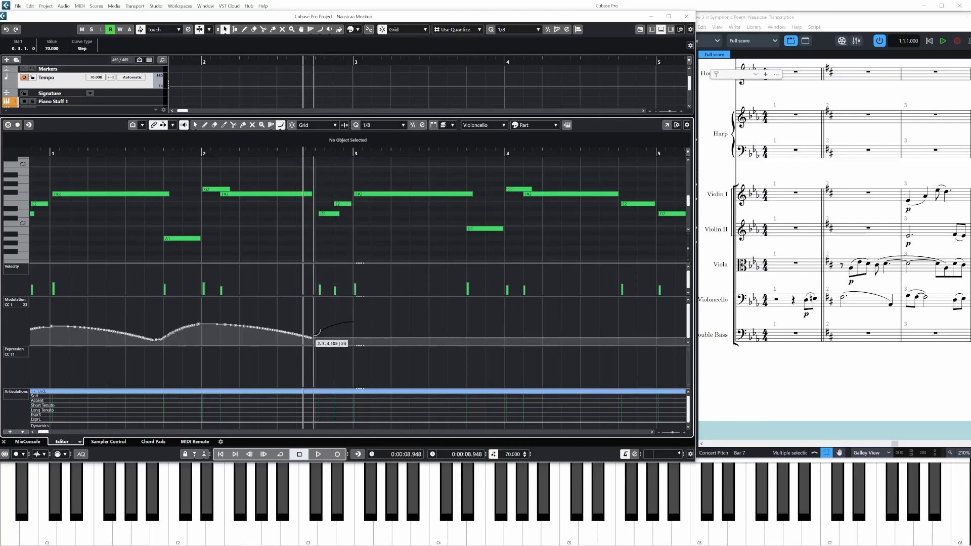
mouse_move(313, 335)
mouse_down()
mouse_move(355, 322)
mouse_move(460, 337)
mouse_up()
mouse_move(466, 337)
mouse_down()
mouse_move(504, 324)
mouse_move(387, 330)
mouse_move(461, 335)
mouse_up()
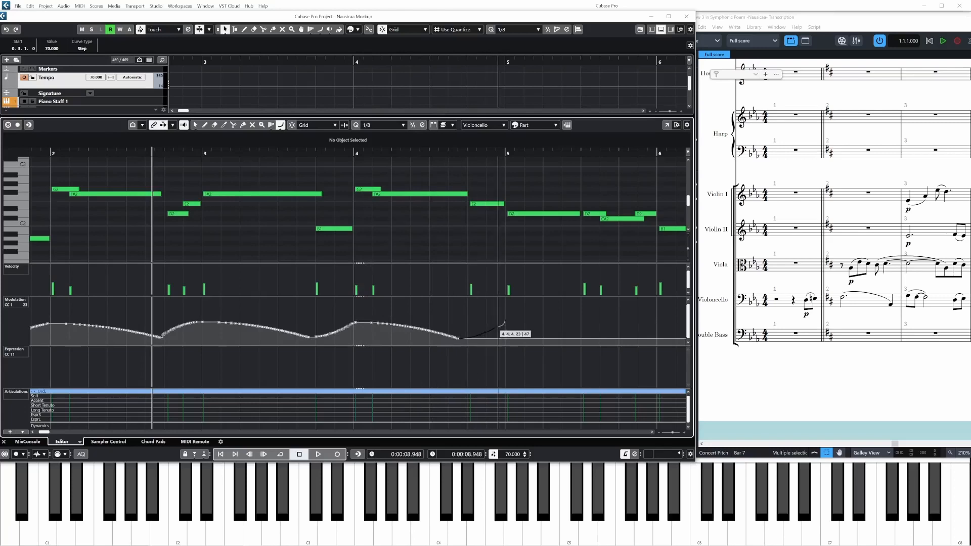
drag(501, 325, 503, 327)
- Continue the modulation with swells over bars 5 and 6, dipping late in each bar and rising to bar 7
scroll(538, 325, right, 7)
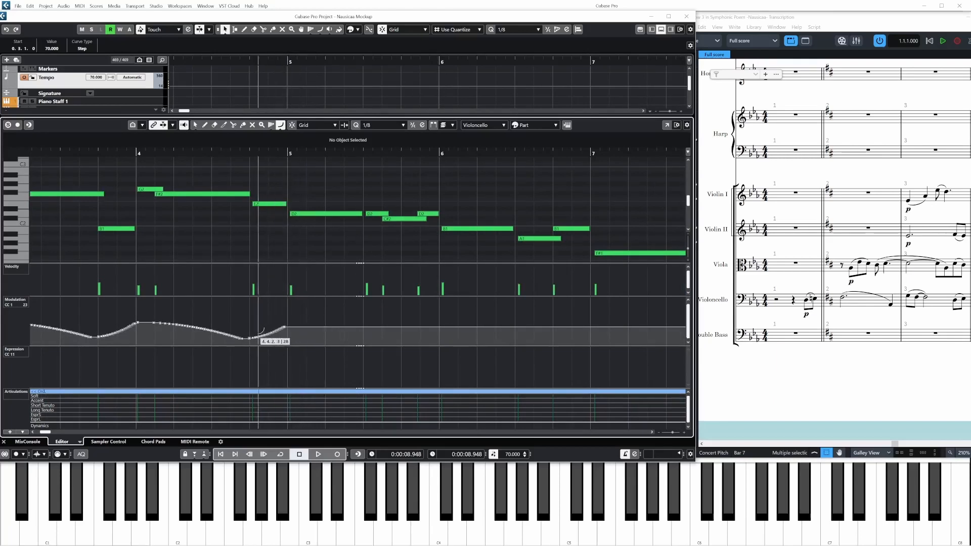
mouse_move(296, 322)
mouse_down()
mouse_move(268, 328)
mouse_move(441, 322)
mouse_up()
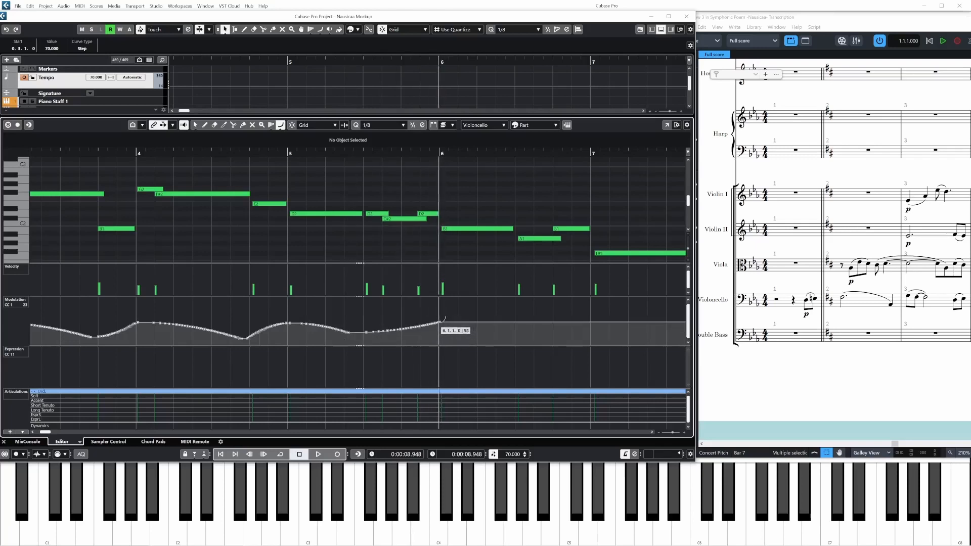
mouse_move(352, 334)
mouse_down()
mouse_move(523, 328)
mouse_move(513, 337)
mouse_up()
drag(513, 337, 593, 326)
- Draw the modulation falling through bar 7 and continue the curve through bar 8
scroll(620, 322, right, 8)
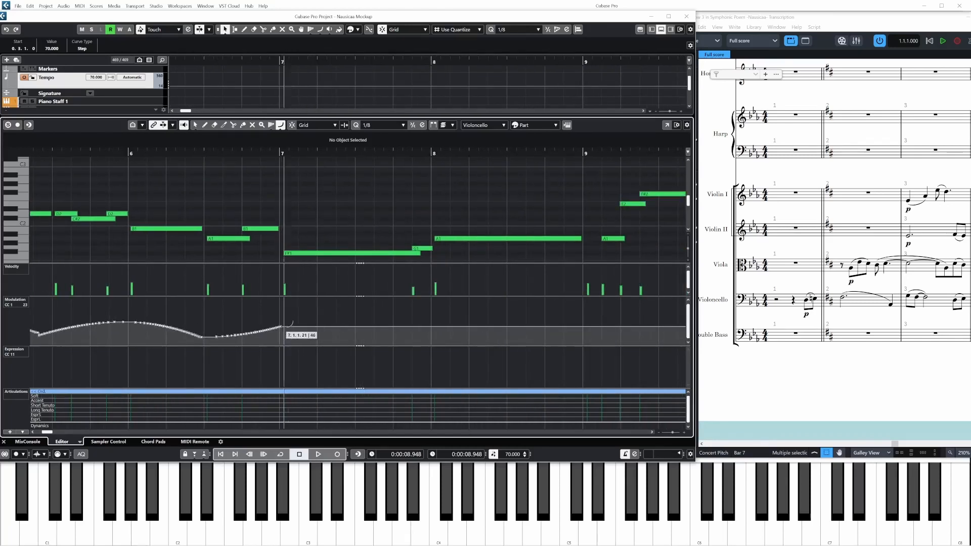
drag(289, 324, 386, 339)
mouse_move(385, 340)
mouse_down()
mouse_move(440, 325)
mouse_move(421, 334)
mouse_move(579, 335)
mouse_move(566, 336)
mouse_up()
- Play back the cello line from the pickup into bar 4 to check the modulation swells
drag(259, 190, 631, 194)
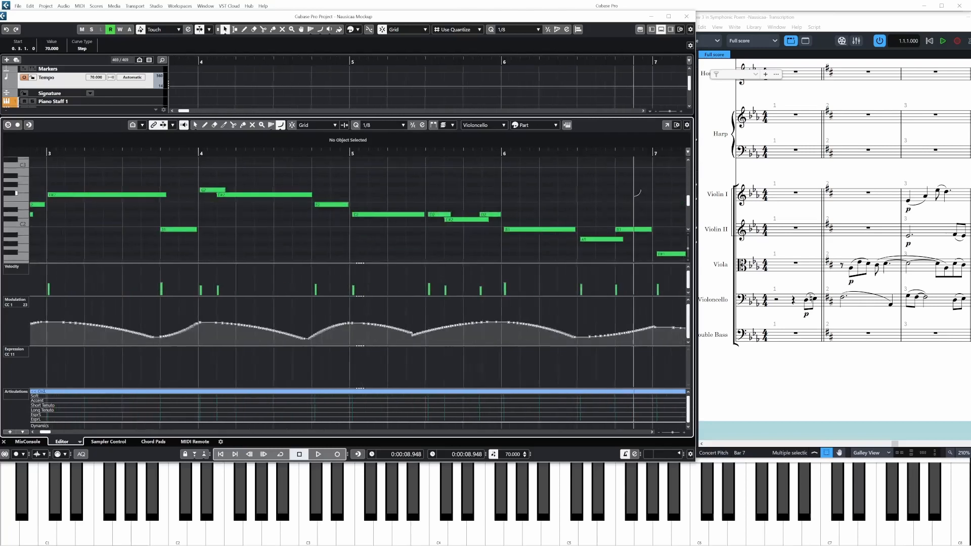
drag(296, 215, 577, 218)
drag(301, 224, 553, 228)
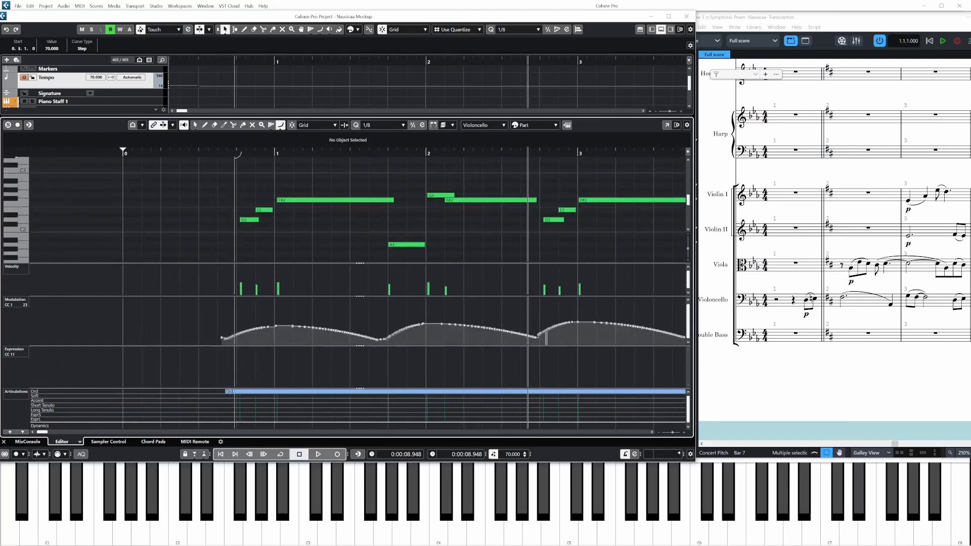
click(232, 153)
key(space)
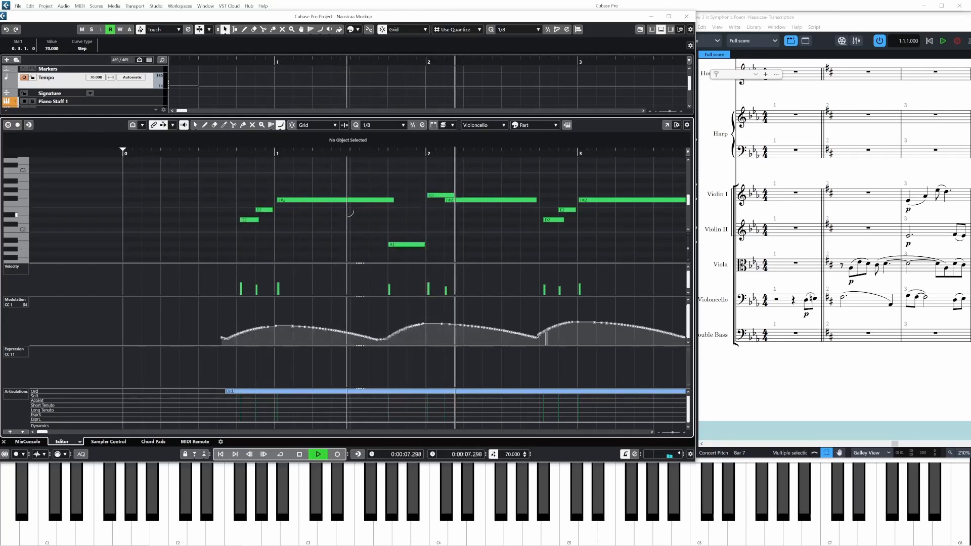
drag(548, 246, 347, 264)
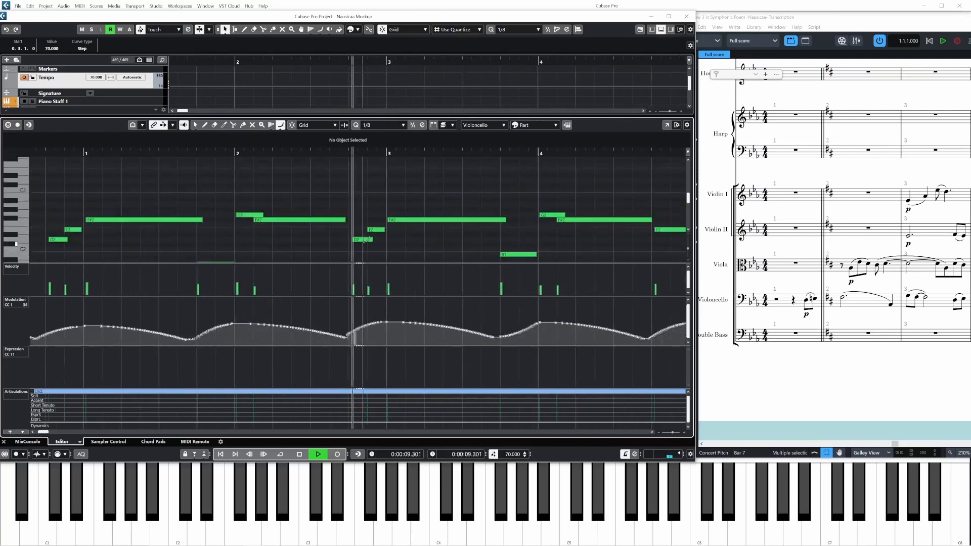
drag(448, 246, 365, 219)
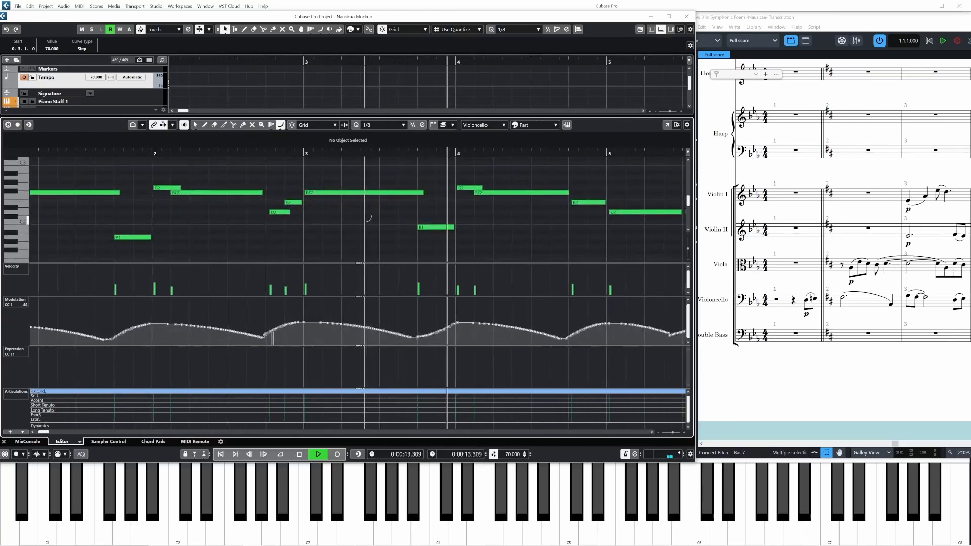
- Stop the playback and adjust the start of the G2 on bar 4
right_click(489, 230)
click(493, 231)
key(space)
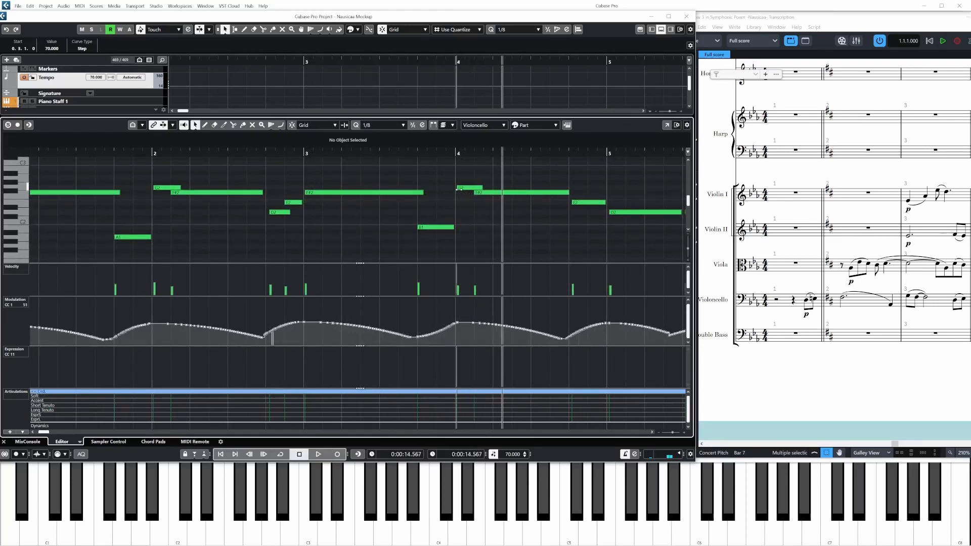
click(458, 189)
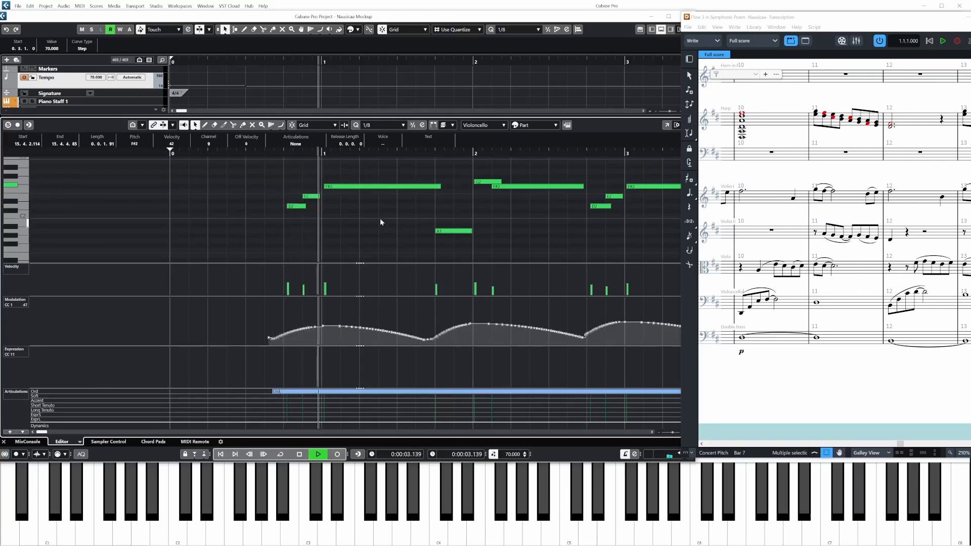
- Draw a CC 11 expression curve rising from about 73 before the pickup to just past bar 1, and play back
key(space)
right_click(378, 217)
click(465, 220)
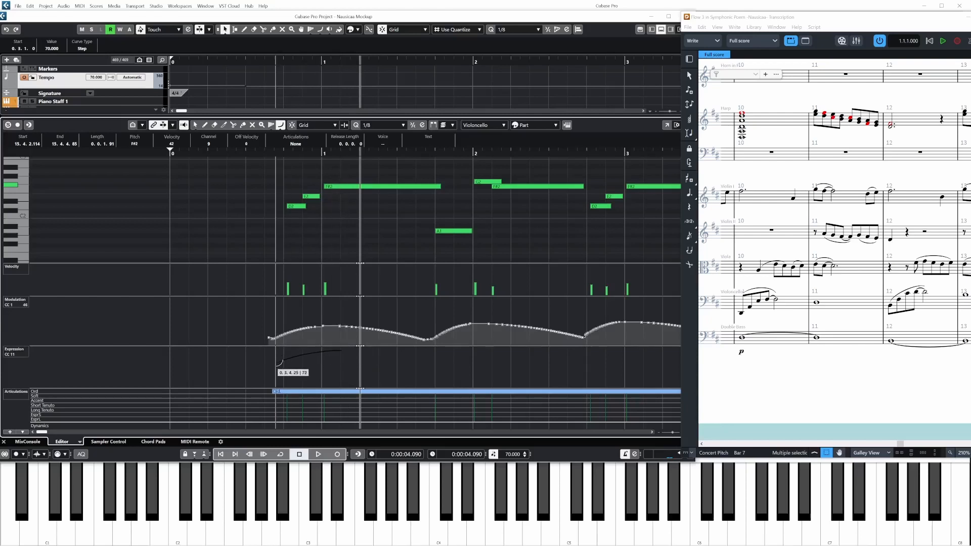
drag(276, 364, 274, 364)
click(280, 151)
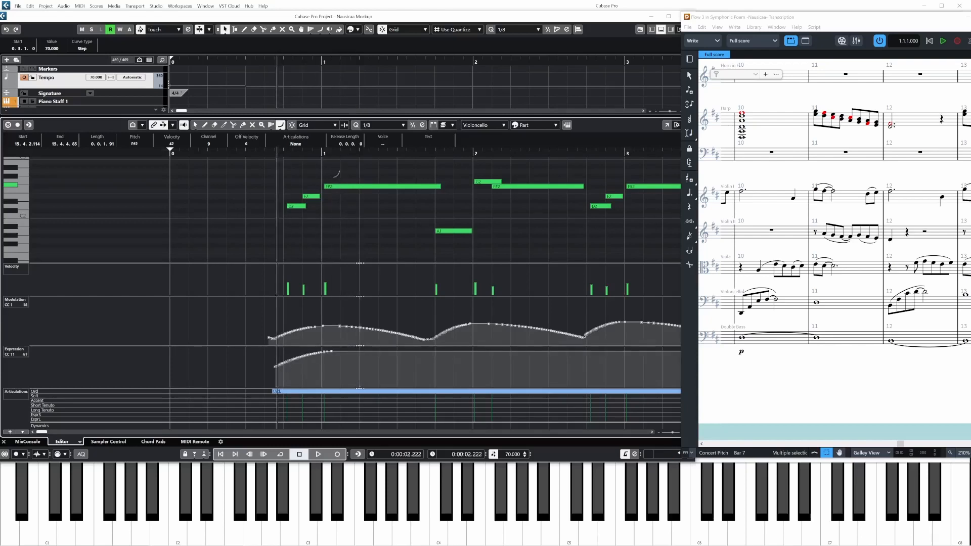
key(space)
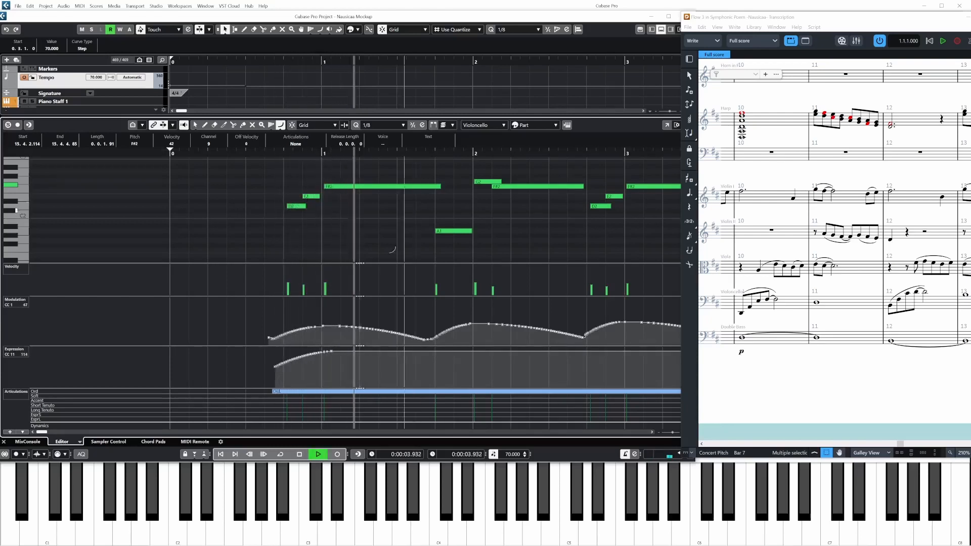
- Draw the CC 11 expression curve falling through bar 1, rising into bar 2 and falling again towards bar 3
key(space)
mouse_move(333, 350)
mouse_down()
mouse_move(427, 363)
mouse_move(478, 348)
mouse_up()
key(space)
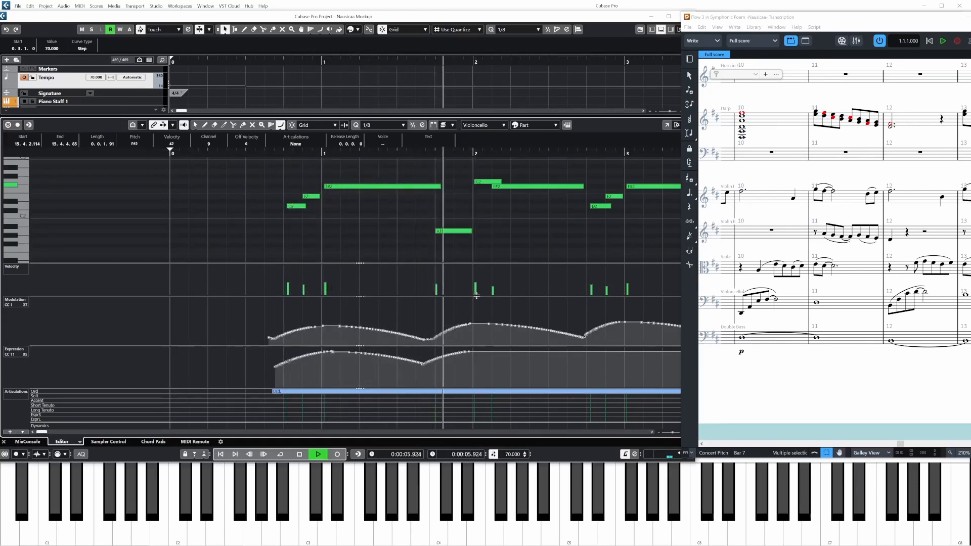
key(space)
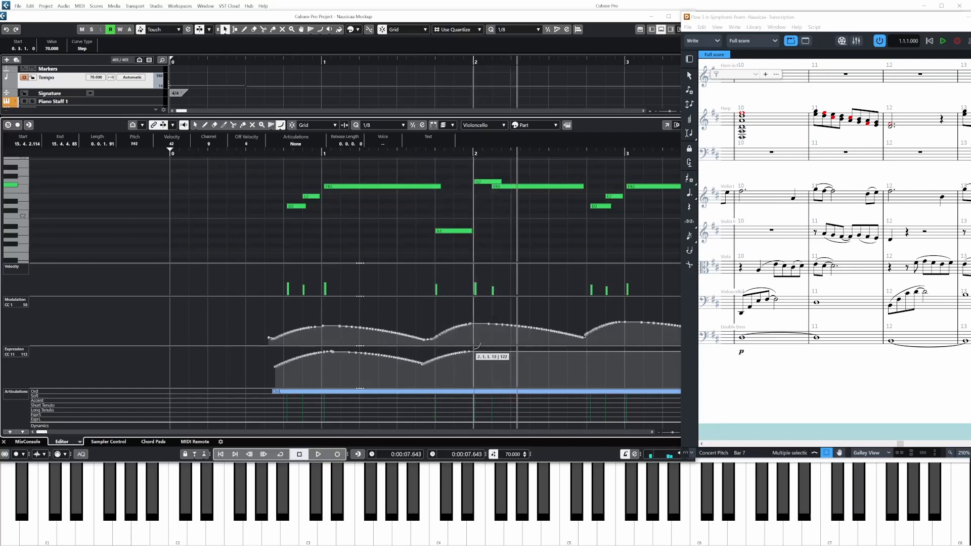
mouse_move(425, 361)
mouse_down()
mouse_move(587, 350)
mouse_move(581, 362)
mouse_up()
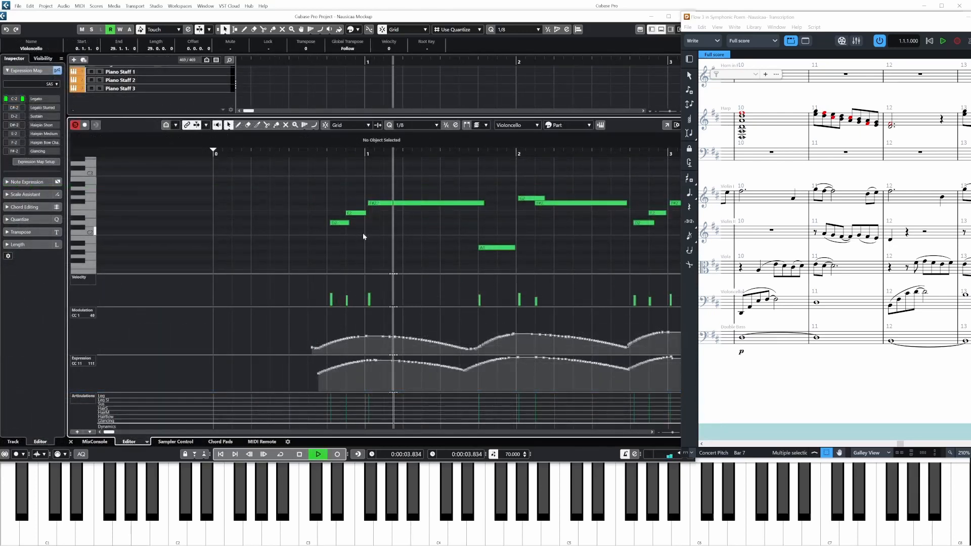
- Play back the SAS Celli part through bar 3 and slightly lengthen the E2 just before bar 3
drag(428, 244, 273, 230)
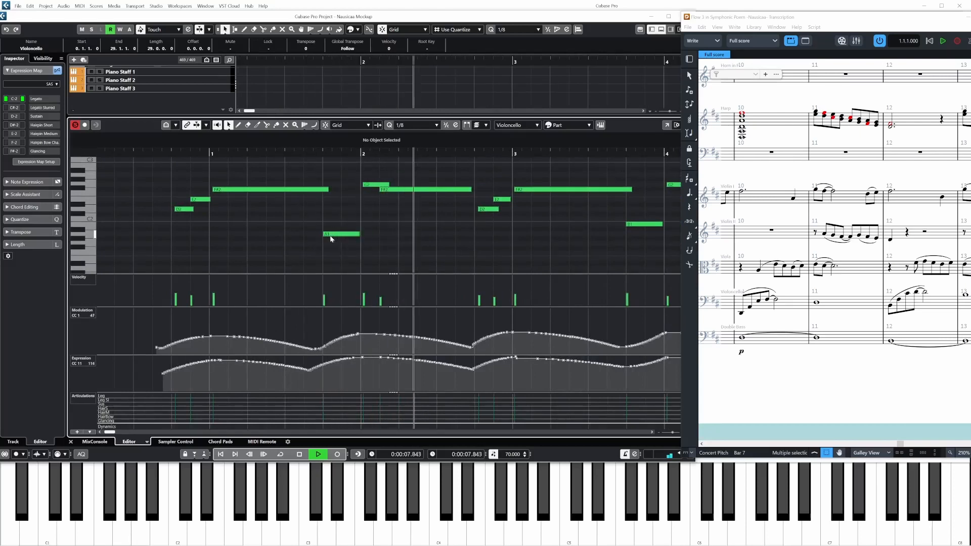
drag(549, 243, 433, 246)
key(space)
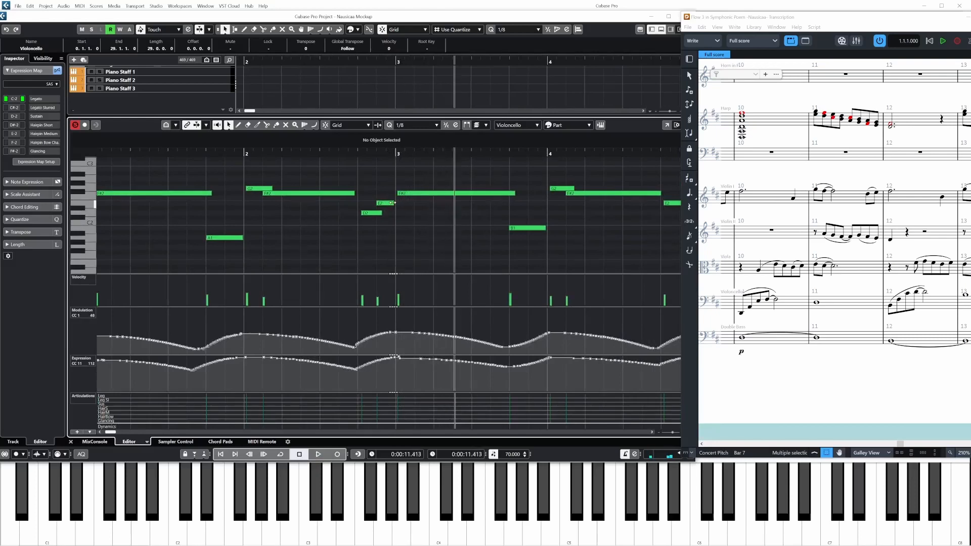
drag(394, 203, 395, 205)
- Play back the line from the pickup into bar 5, slightly lengthen bar 4's F#2 and extend the following E2 to 5.1.1.27
scroll(313, 231, left, 4)
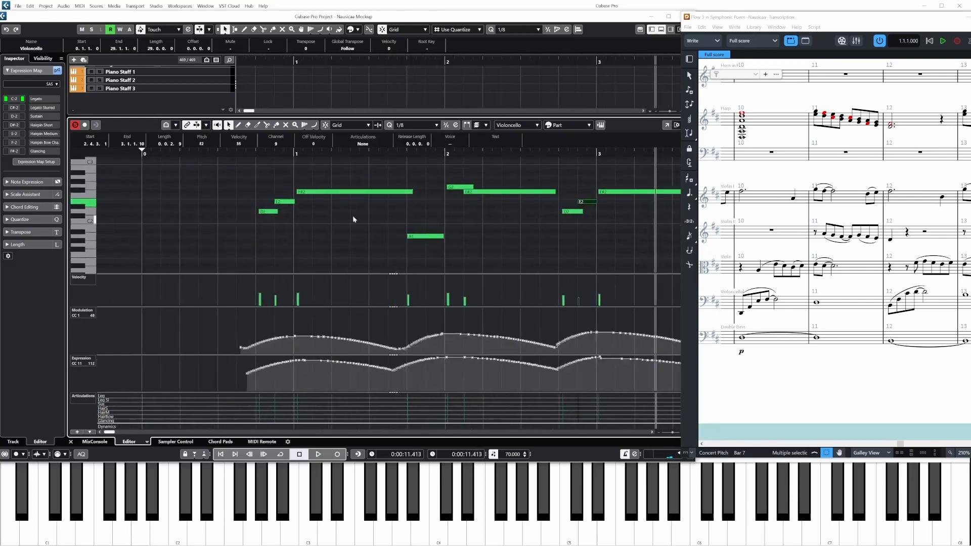
click(244, 160)
key(space)
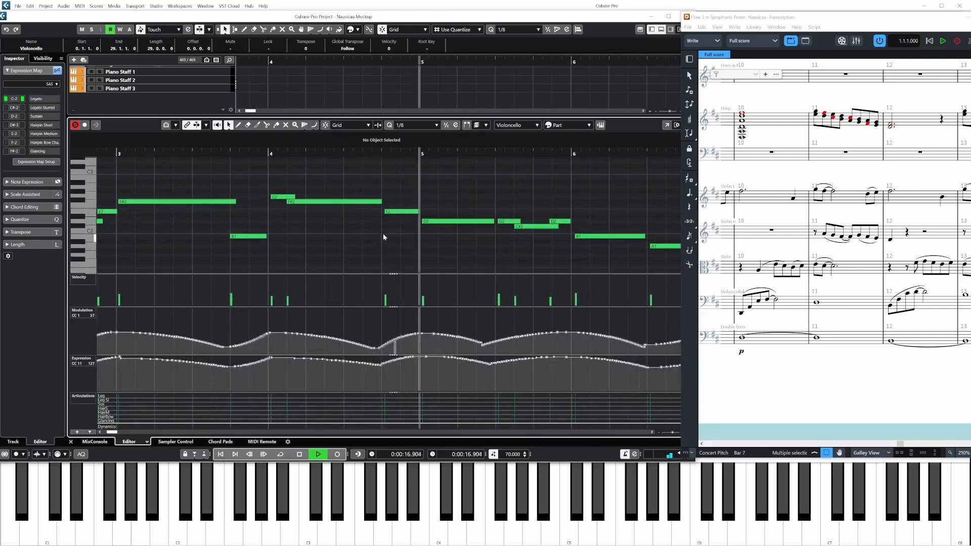
key(space)
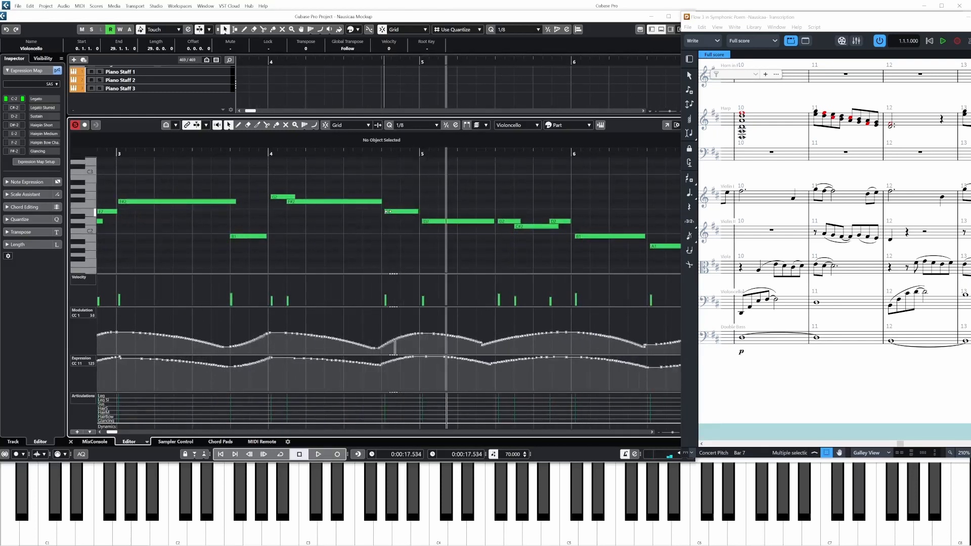
click(388, 211)
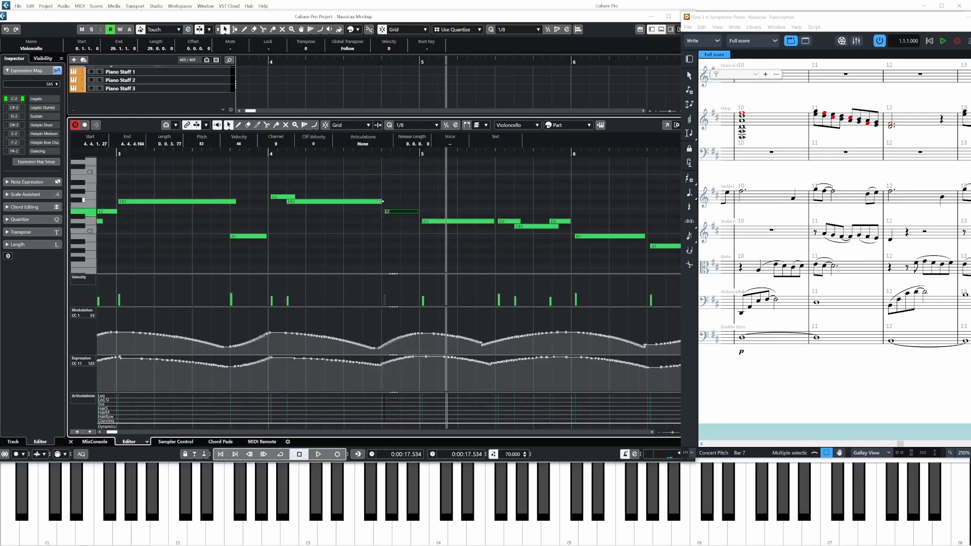
drag(381, 202, 421, 212)
- Shorten the F#2 in bar 4 to end at 4.4.1.3 and check the transition into the D2 on bar 5 by playback
double_click(272, 154)
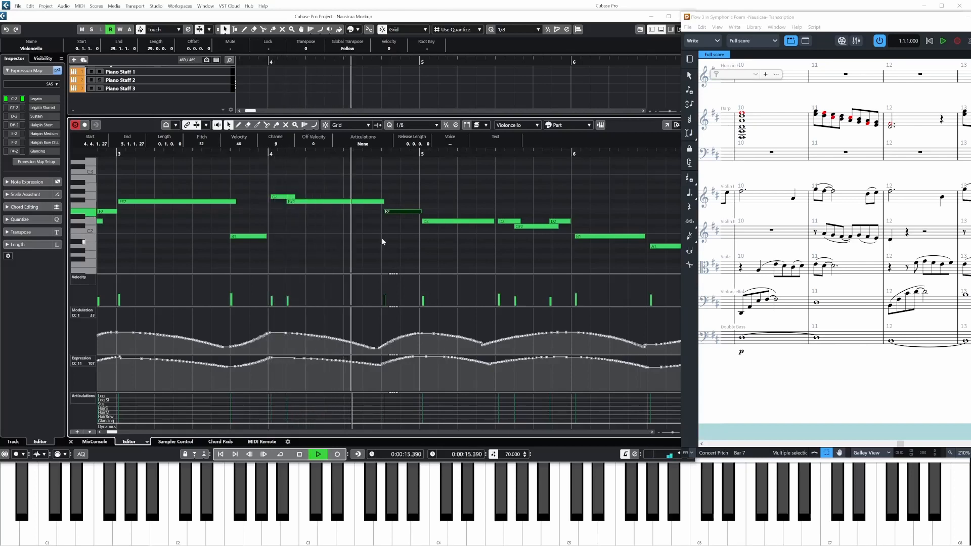
key(space)
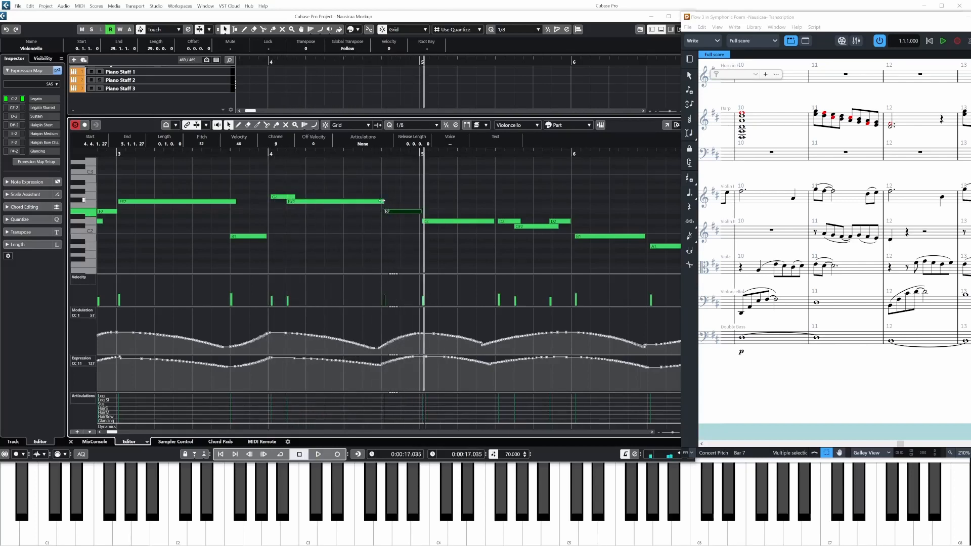
drag(383, 202, 380, 201)
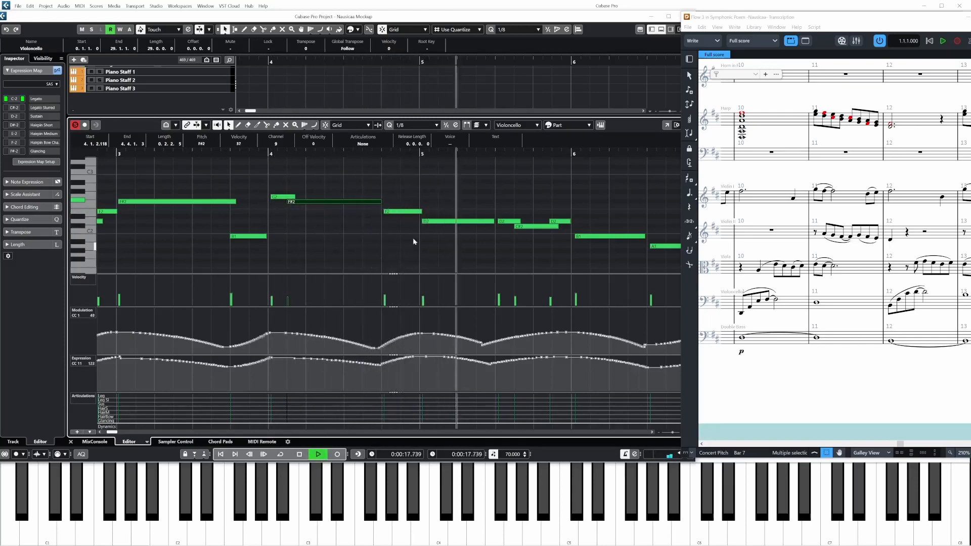
key(space)
click(422, 221)
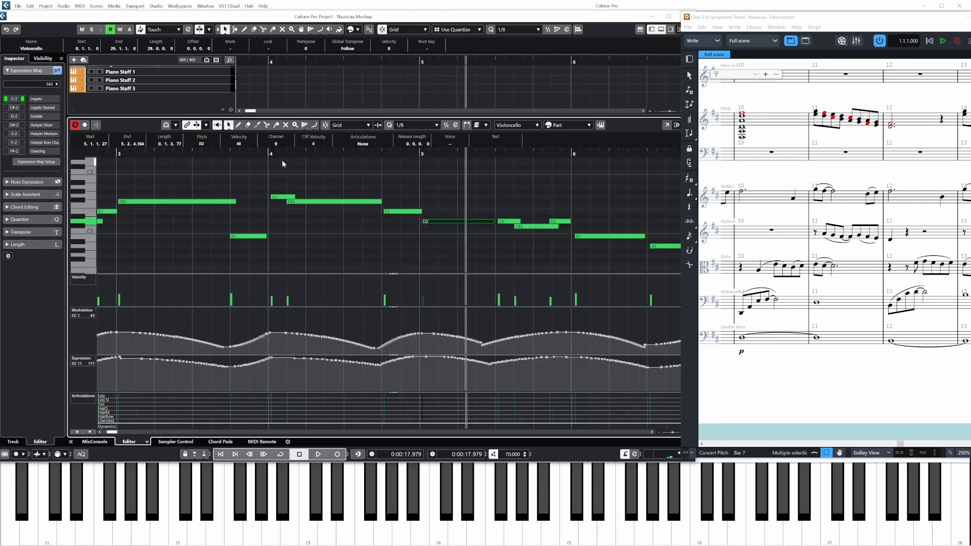
key(space)
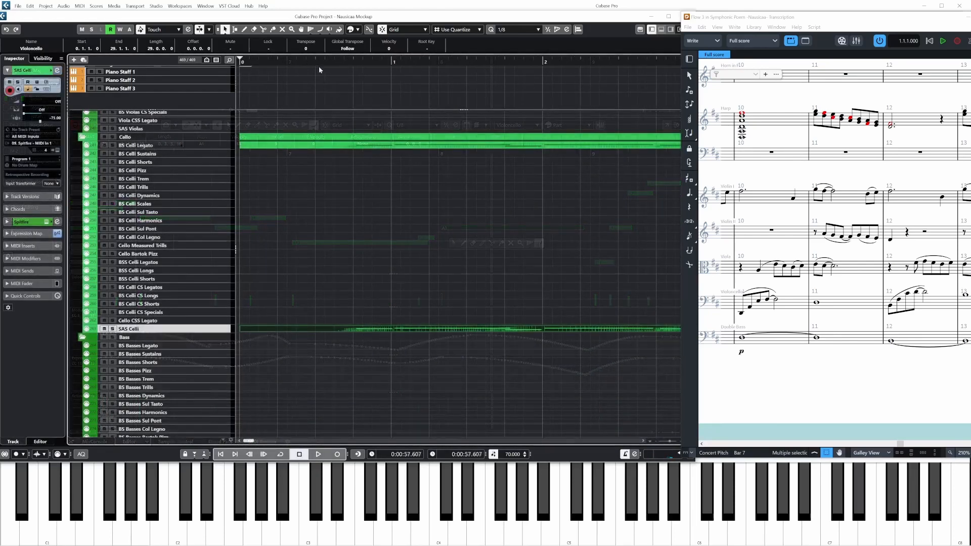
- Play back the layered cello tracks from before the pickup and follow the cello part in the Dorico score up to bar 10
click(321, 67)
click(327, 61)
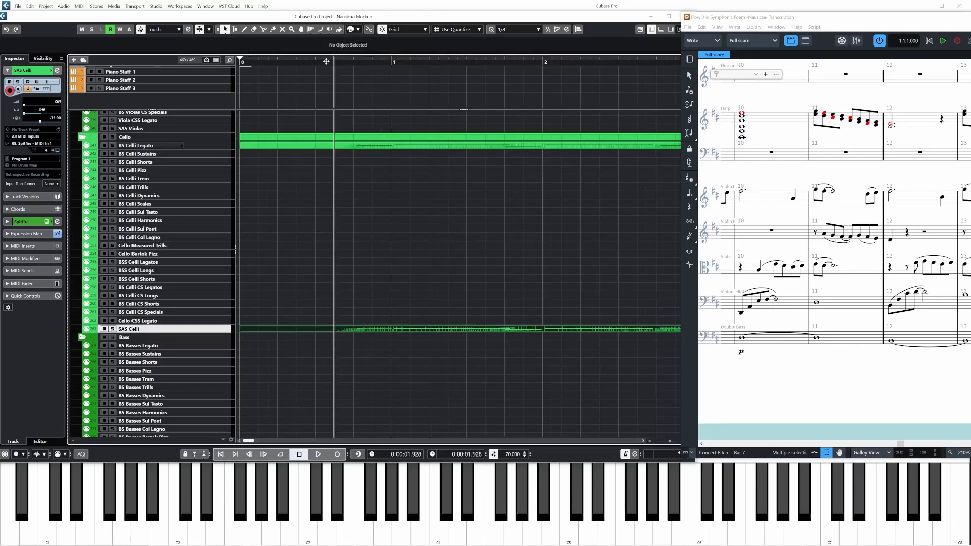
key(space)
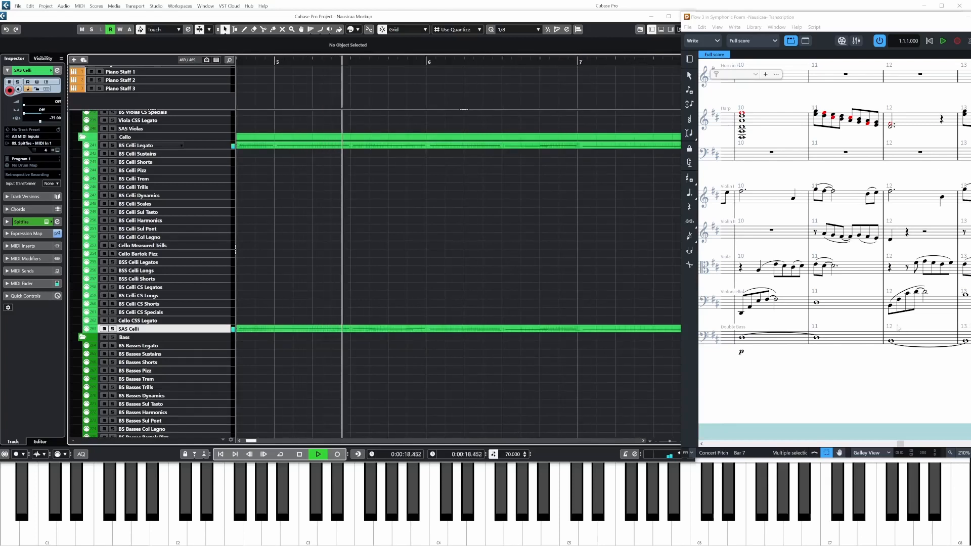
drag(790, 370, 961, 368)
drag(713, 385, 742, 378)
drag(877, 379, 785, 376)
click(820, 376)
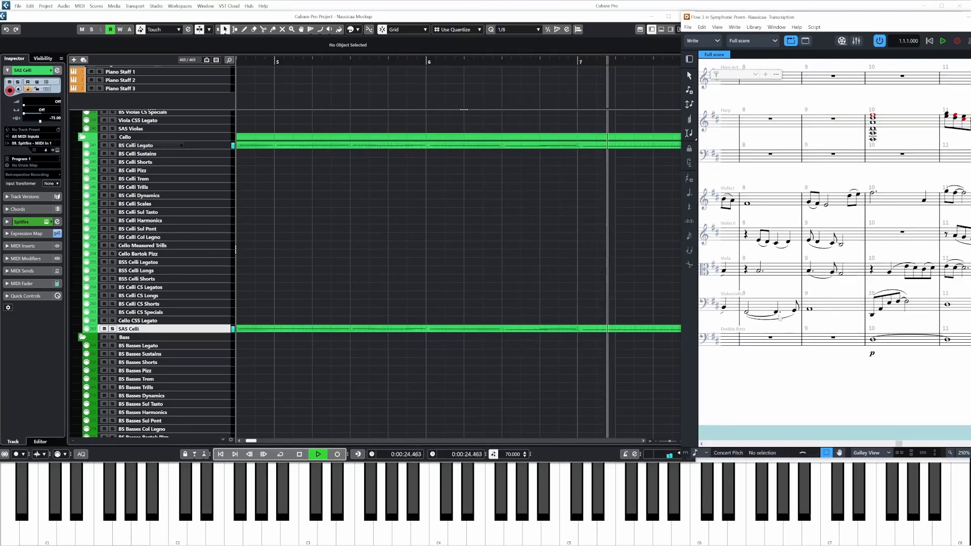
click(780, 306)
drag(834, 323, 806, 326)
click(784, 307)
click(818, 317)
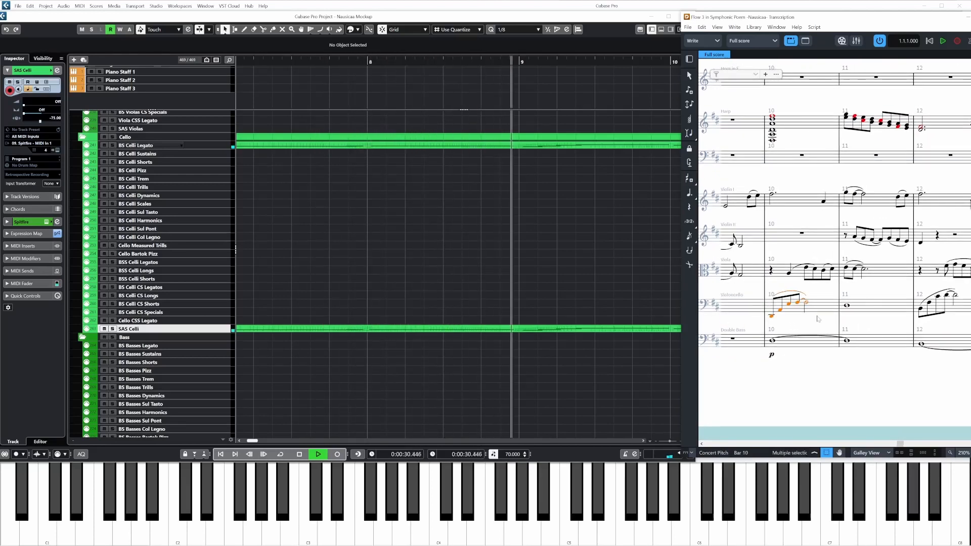
- Continue following the cello part in the Dorico score through bar 17 and stop the Cubase playback
drag(876, 325, 810, 332)
click(810, 306)
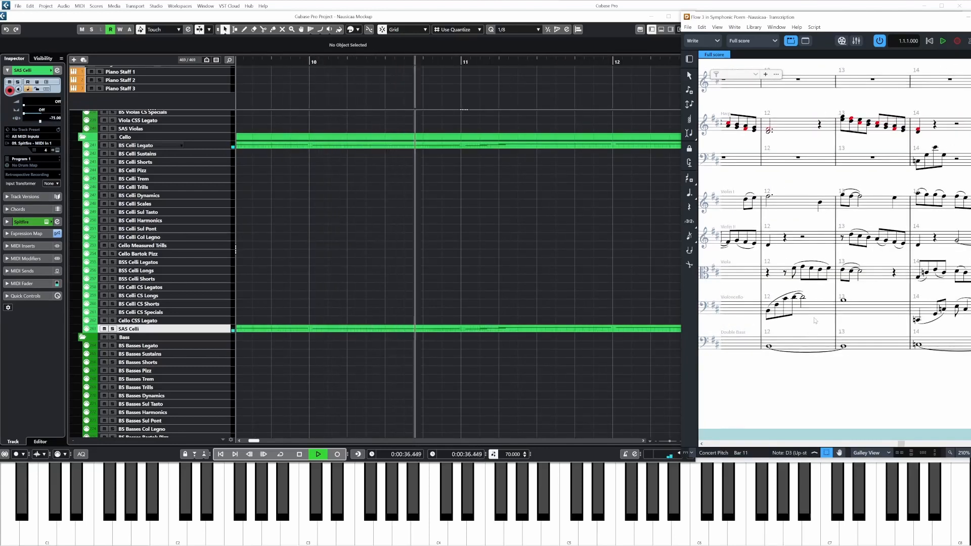
click(817, 308)
drag(884, 329, 811, 315)
click(808, 304)
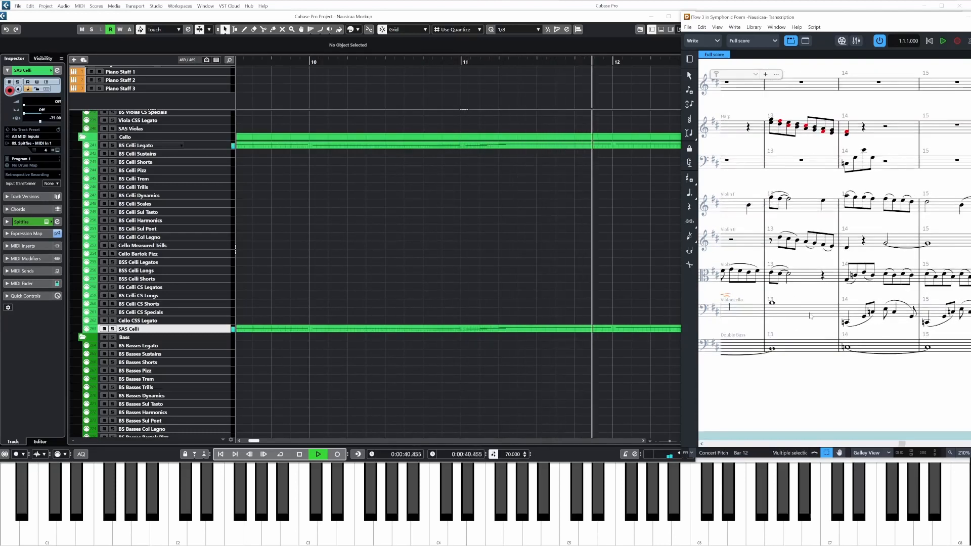
drag(886, 329, 830, 331)
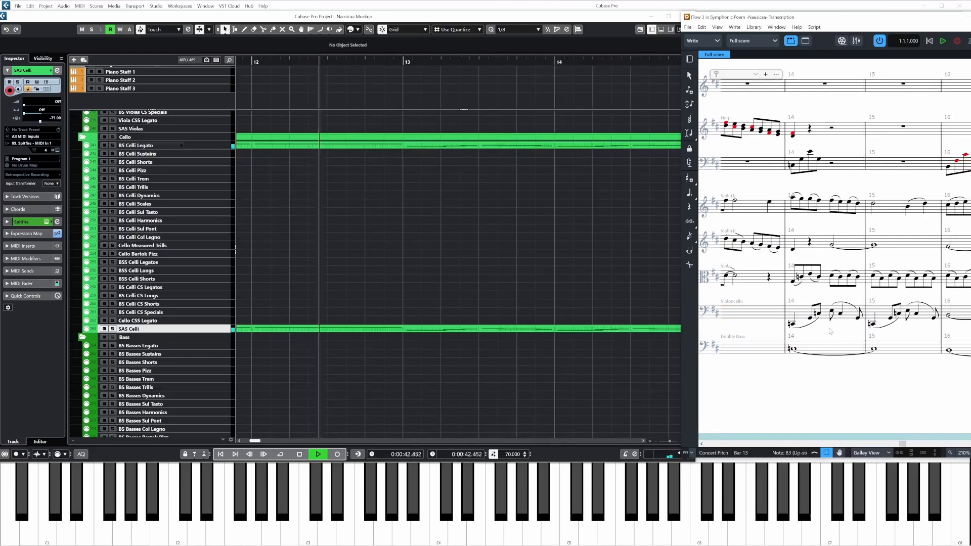
click(821, 312)
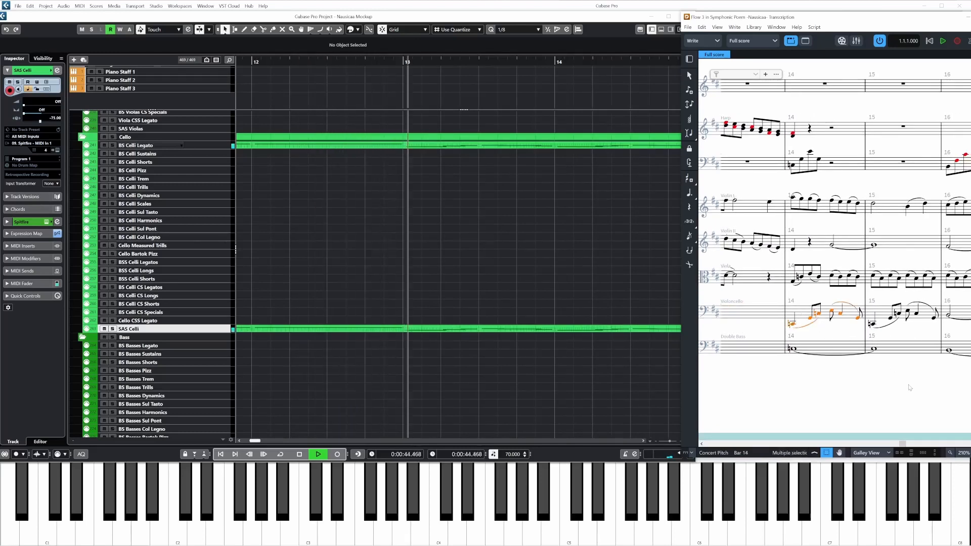
drag(909, 387, 871, 379)
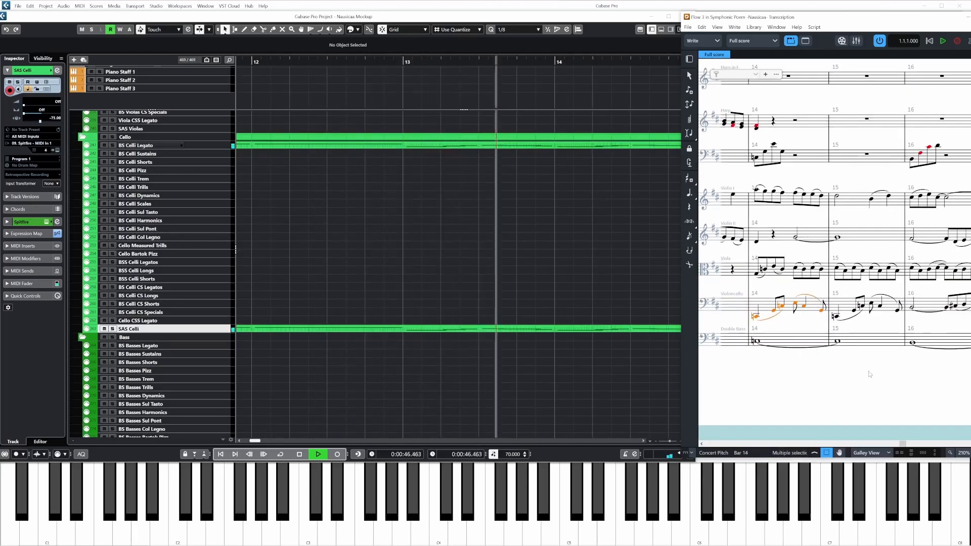
click(889, 311)
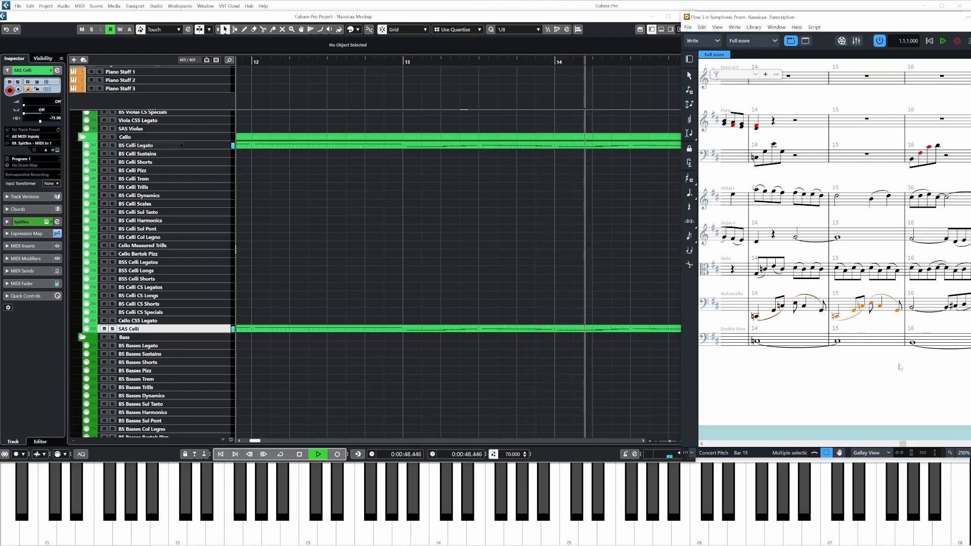
drag(890, 365, 853, 365)
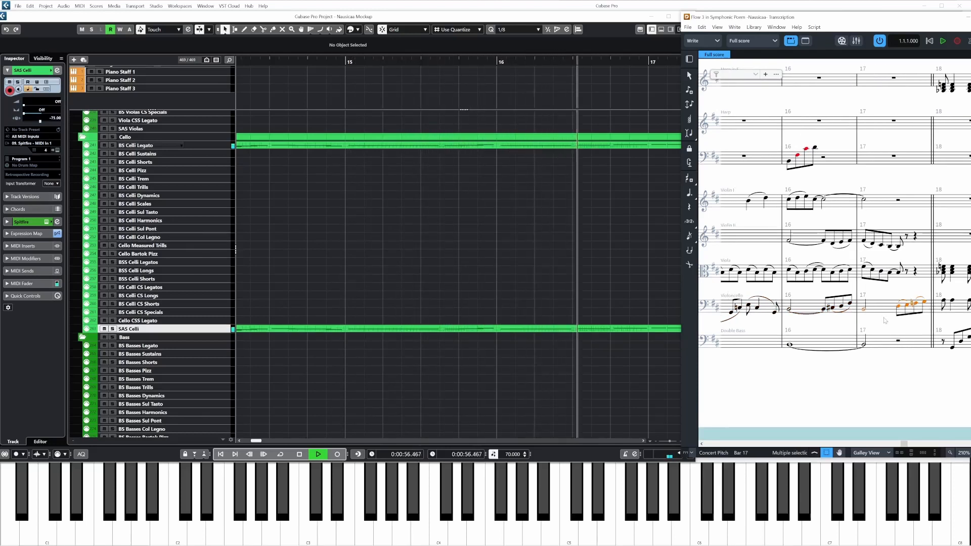
click(609, 270)
key(space)
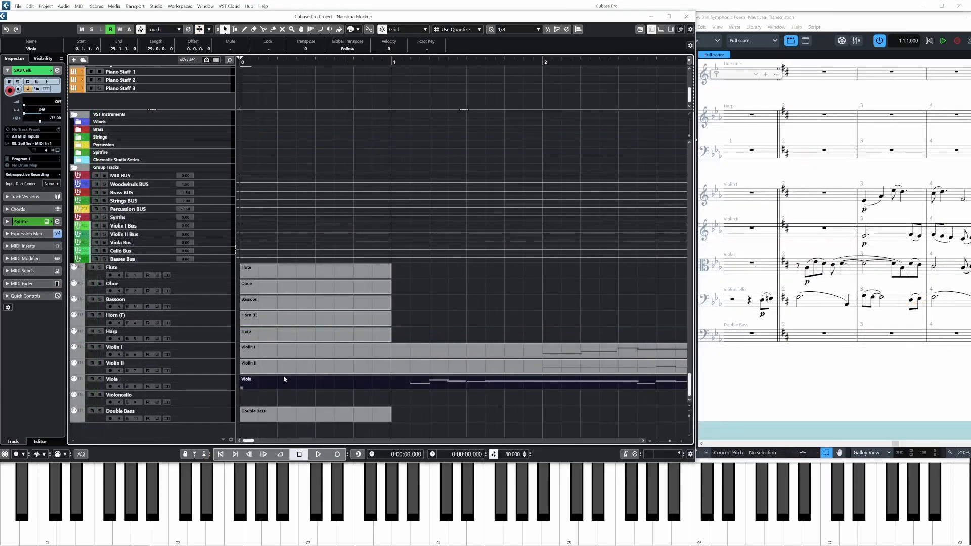
- Transfer the imported Viola part to the BS Viola Legato track
click(284, 379)
scroll(278, 355, down, 15)
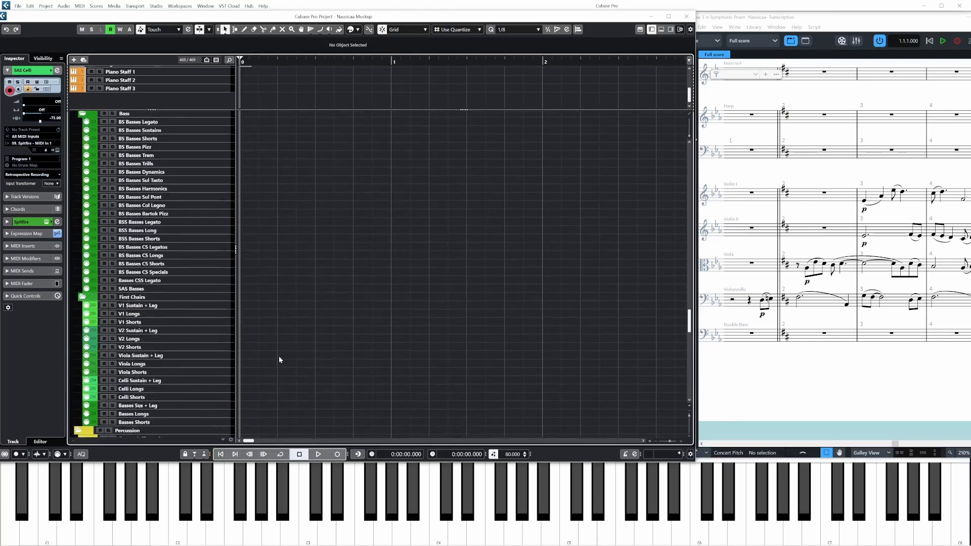
scroll(279, 359, up, 6)
scroll(278, 338, up, 6)
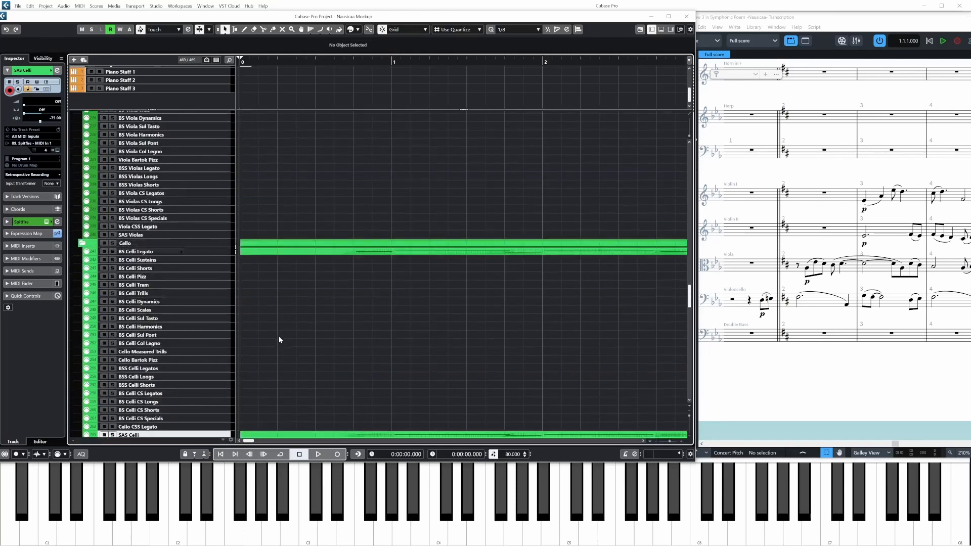
scroll(277, 315, up, 2)
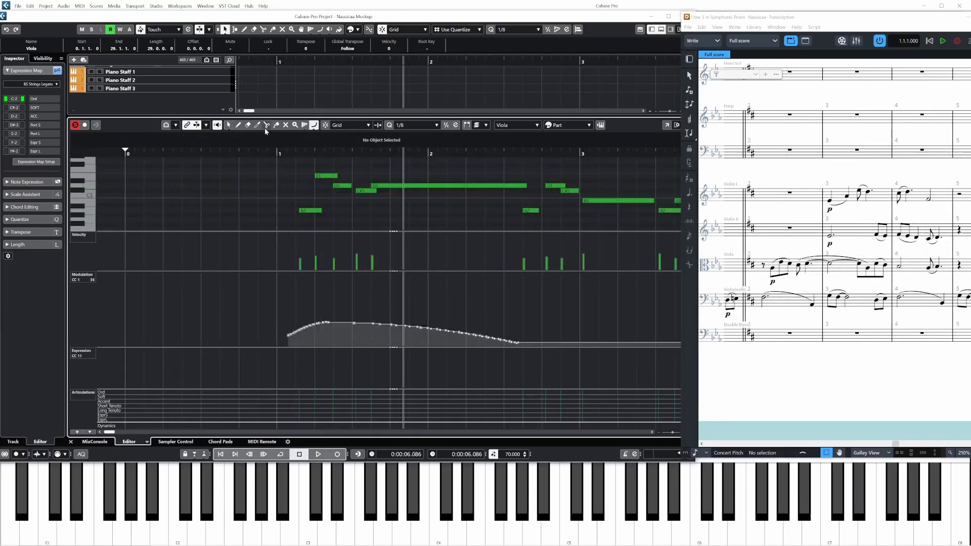
- Play back the viola line from bar 1 and draw a CC 11 expression curve from just before bar 1 to mid-bar 2
click(280, 153)
key(space)
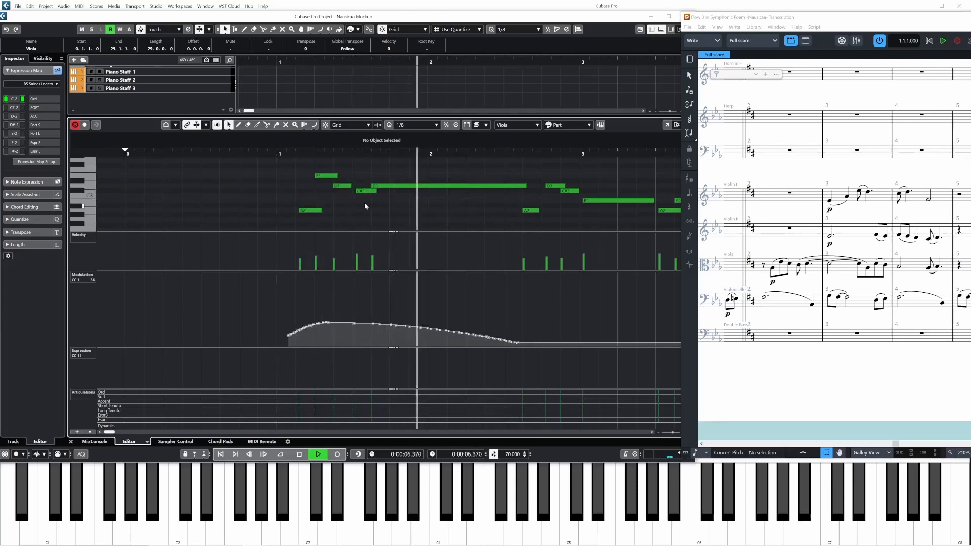
key(space)
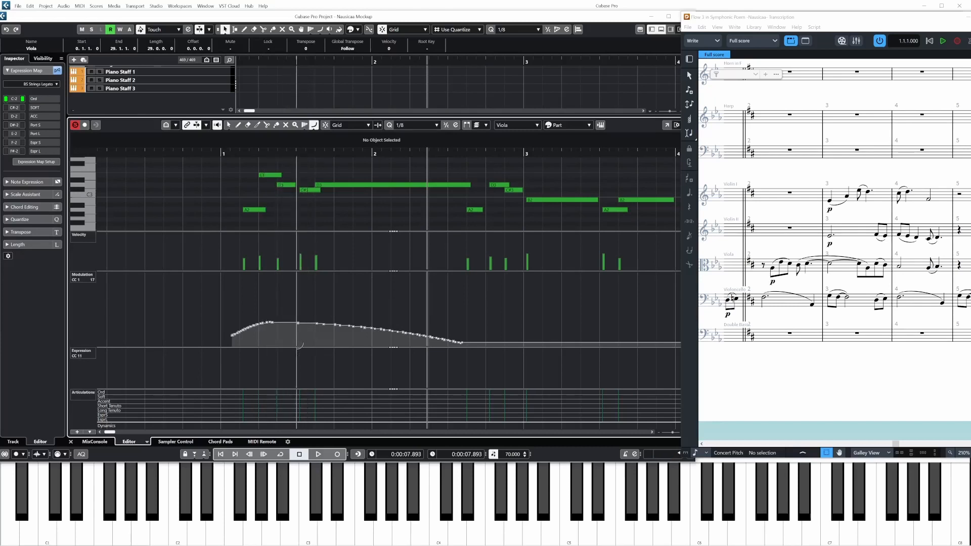
mouse_move(219, 357)
mouse_down()
mouse_move(286, 349)
mouse_move(468, 365)
mouse_up()
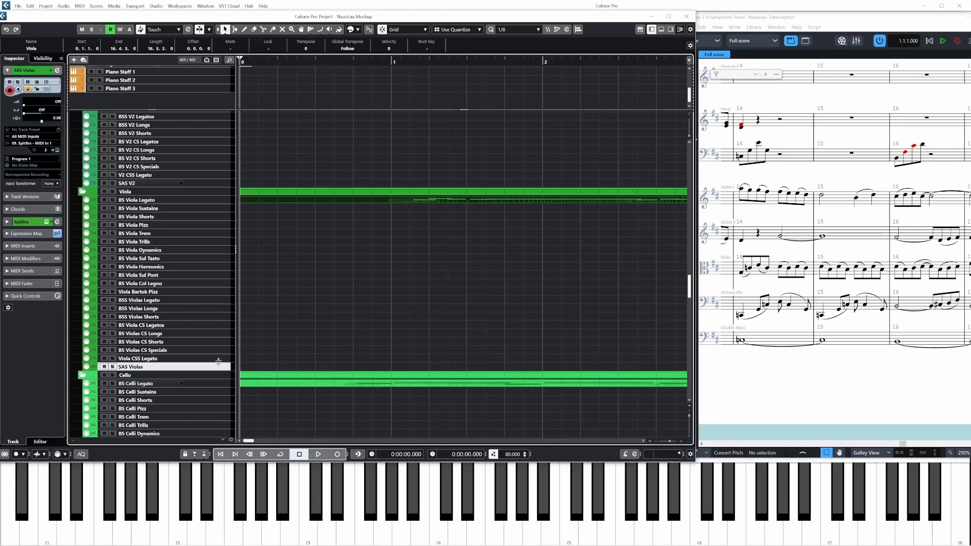
- Paste the viola part onto the SAS Violas track and adjust the first A2 in bar 1 to start at 1.1.3.64
key(ctrl+v)
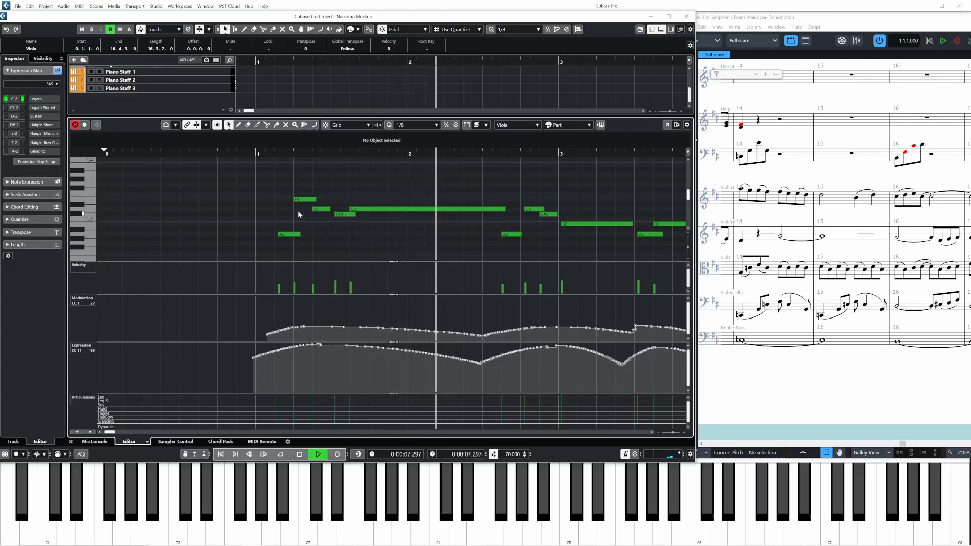
key(space)
click(281, 234)
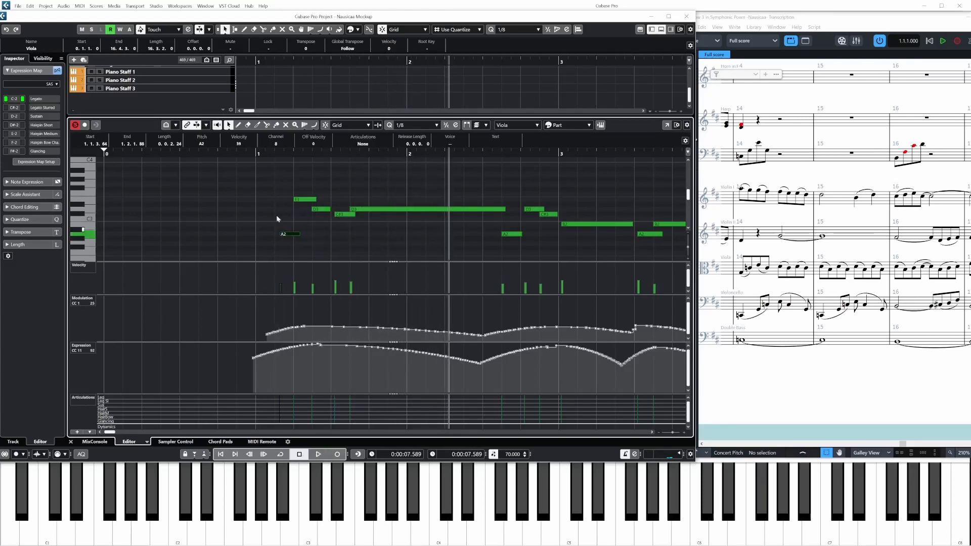
key(space)
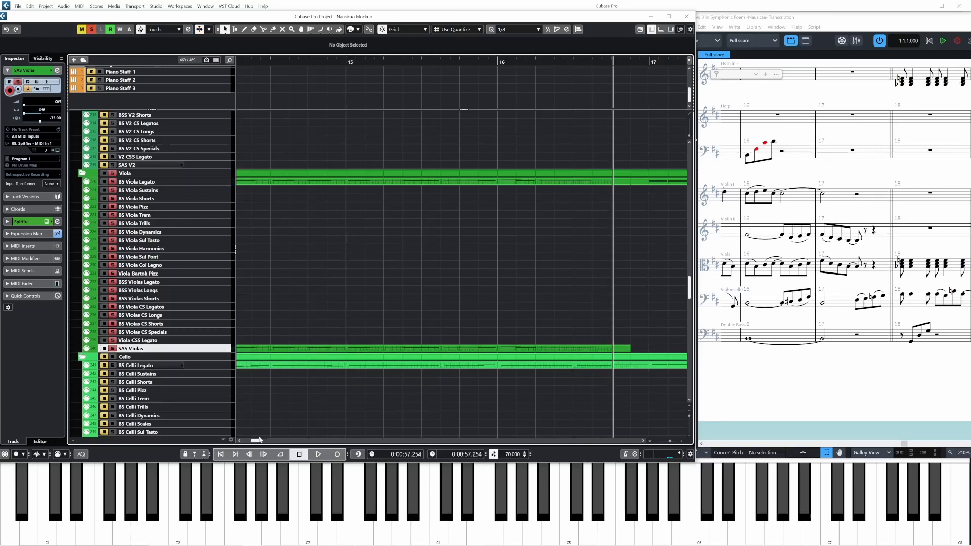
- Play the layered viola and cello lines from the start, follow them in the Dorico score from bar 2, and stop playback in Cubase in bar 15
click(223, 454)
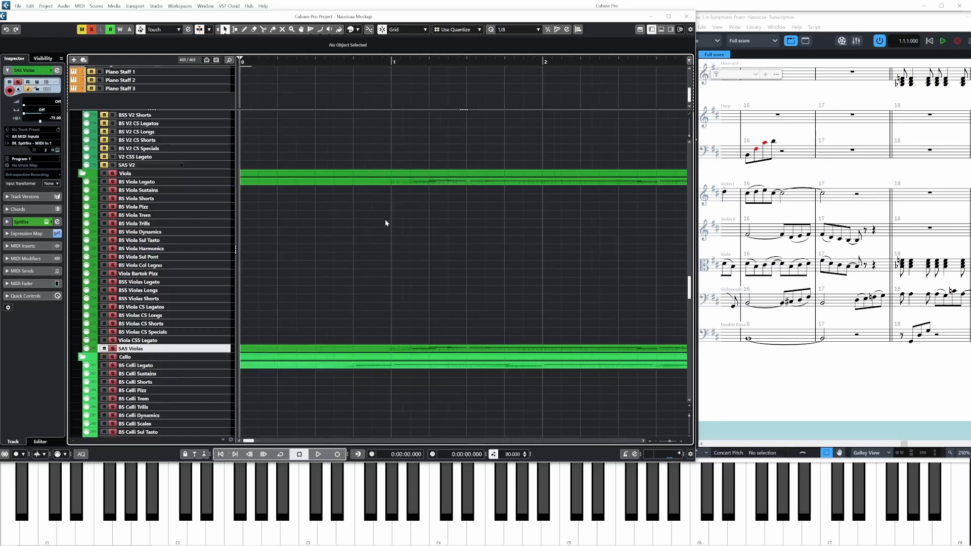
click(328, 63)
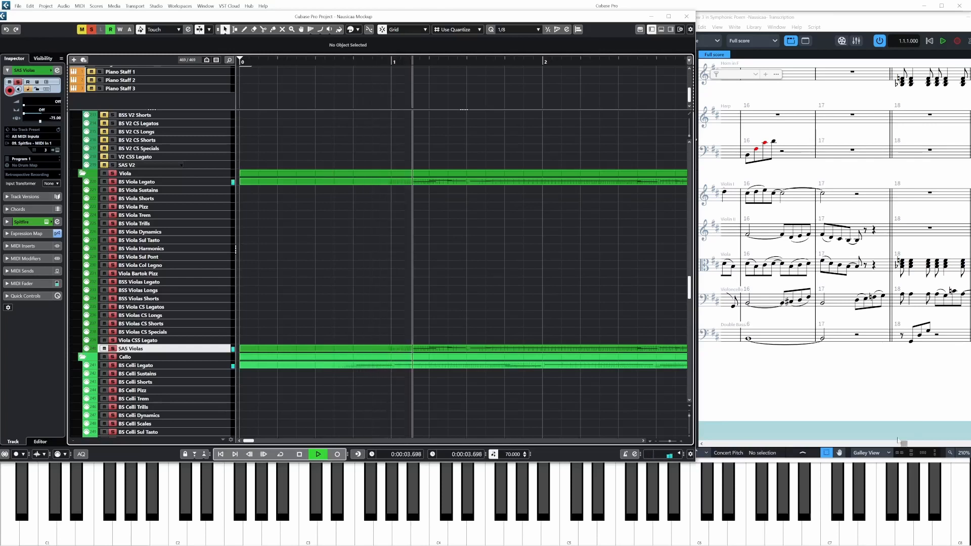
drag(764, 399, 936, 399)
drag(759, 399, 900, 398)
drag(789, 395, 905, 397)
drag(774, 401, 930, 400)
drag(789, 400, 880, 393)
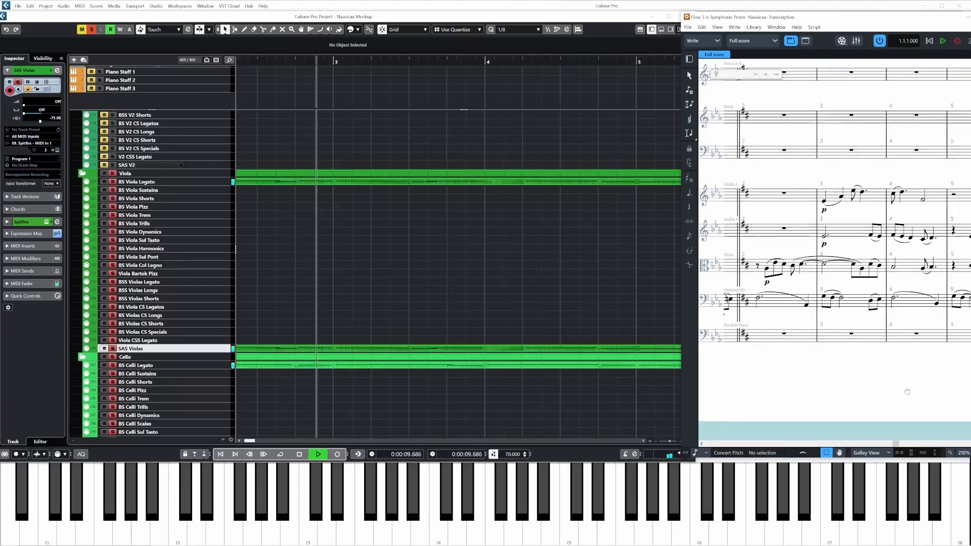
drag(907, 391, 821, 393)
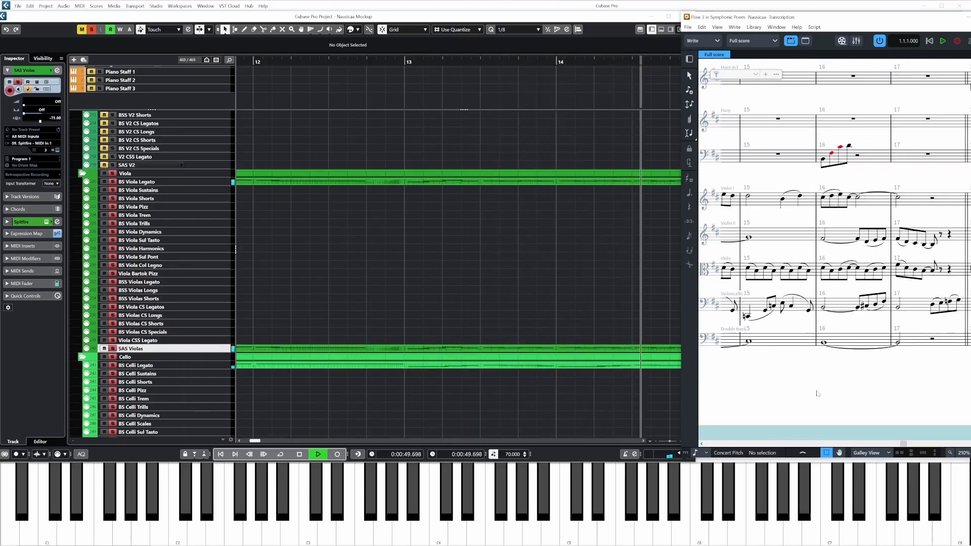
click(387, 280)
scroll(400, 286, left, 2)
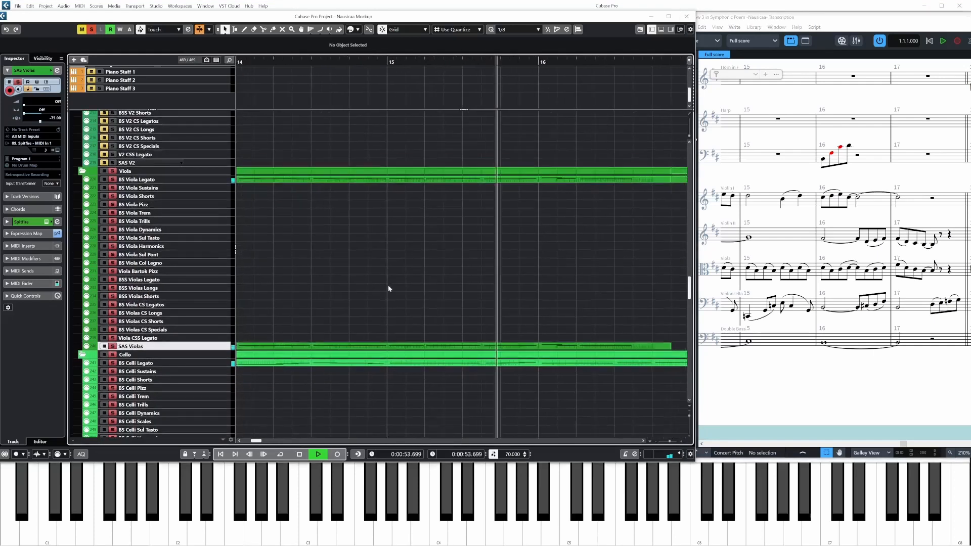
key(space)
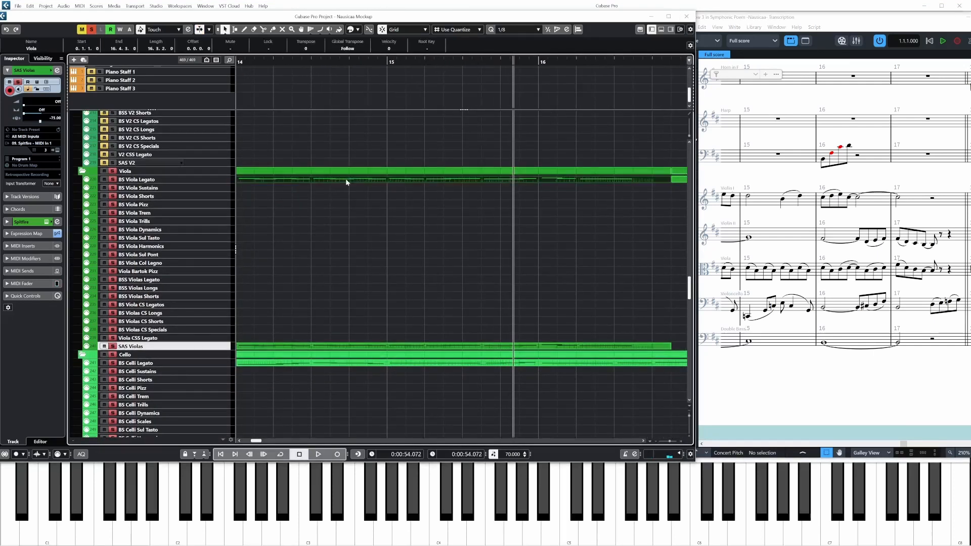
- Raise the BS Viola Legato part's CC 11 expression to a flat, near-maximum line from mid-bar 13 to bar 16 and audition it from bar 14
double_click(345, 178)
right_click(391, 301)
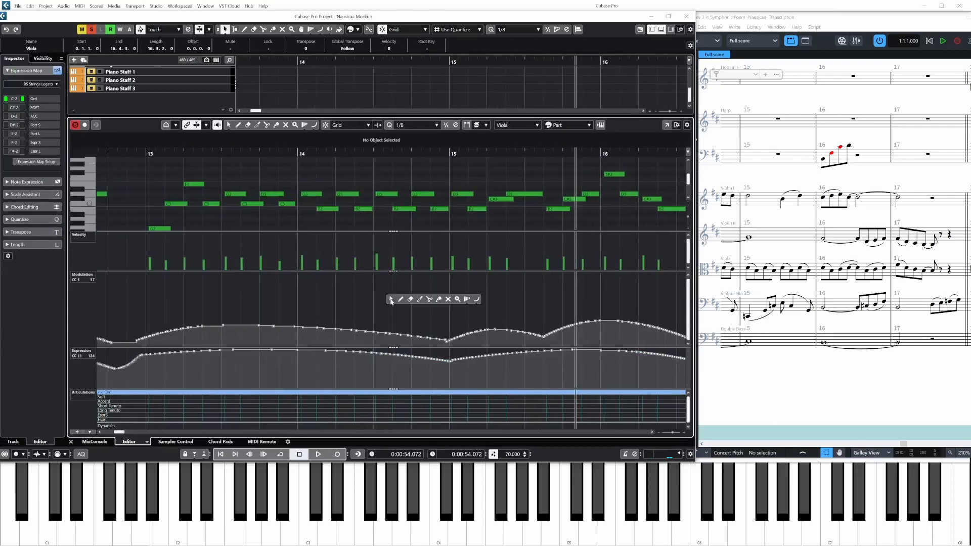
click(477, 299)
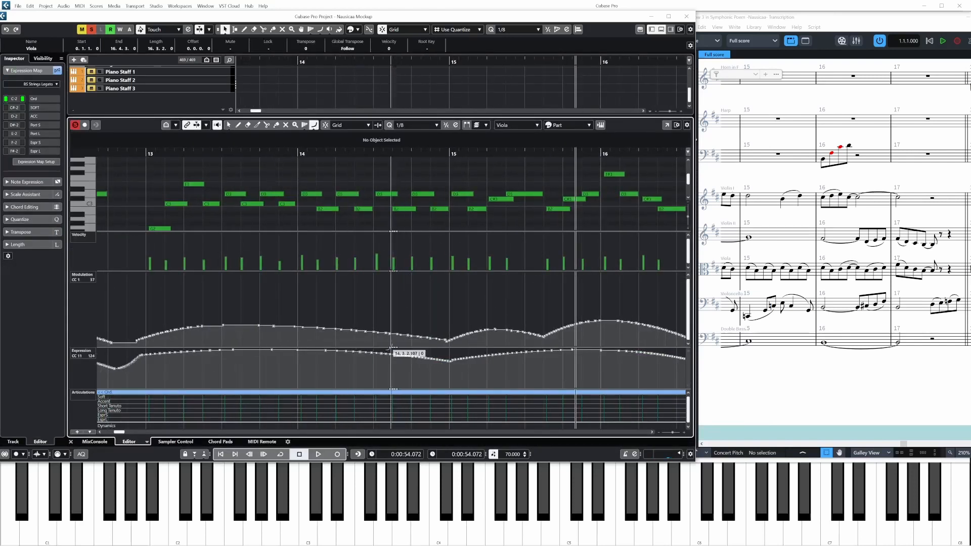
drag(539, 349, 586, 347)
click(295, 153)
key(space)
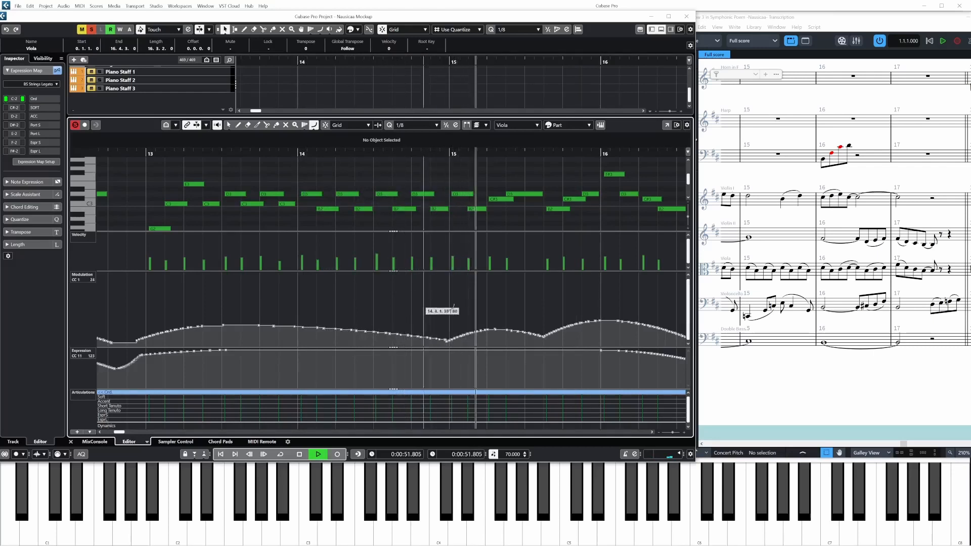
key(space)
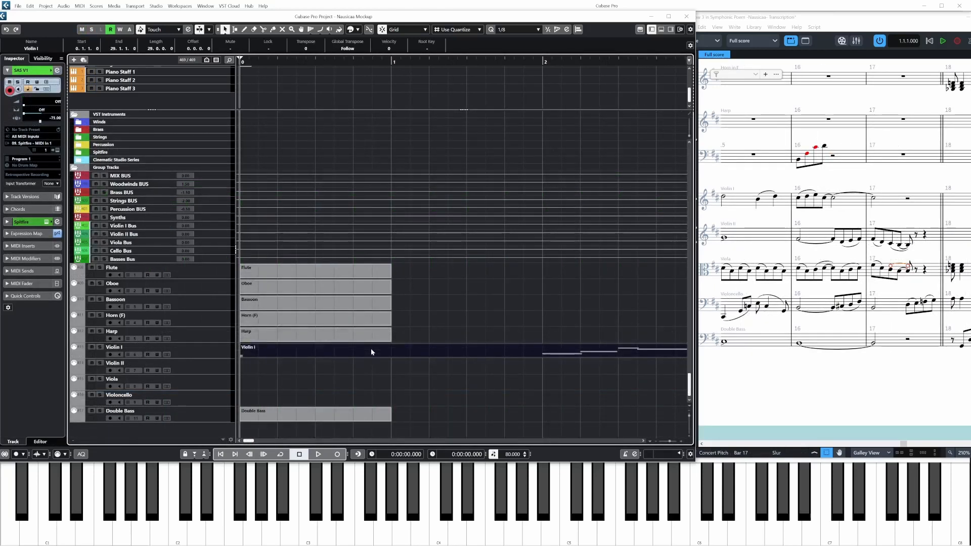
- Transfer the imported Violin I part to the BS V1 Legatos track
key(Delete)
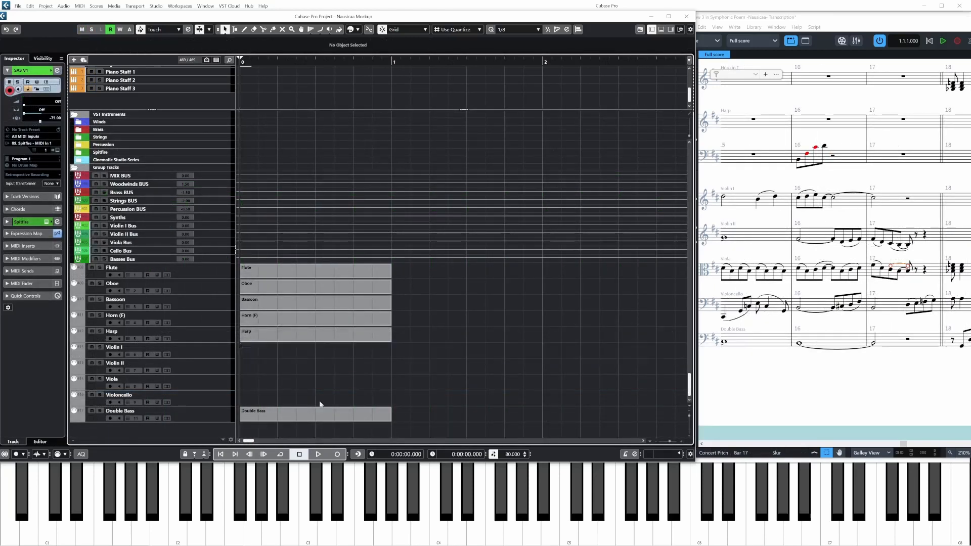
scroll(321, 303, up, 15)
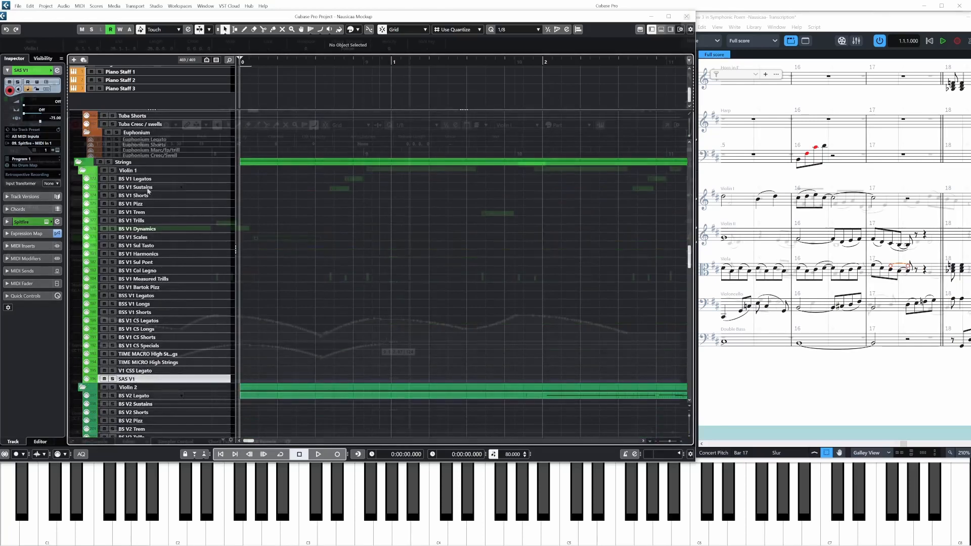
- Draw the Violin I CC 11 expression curve rising from late bar 9 to bar 10 and falling to late bar 10, and audition it
drag(479, 355, 478, 356)
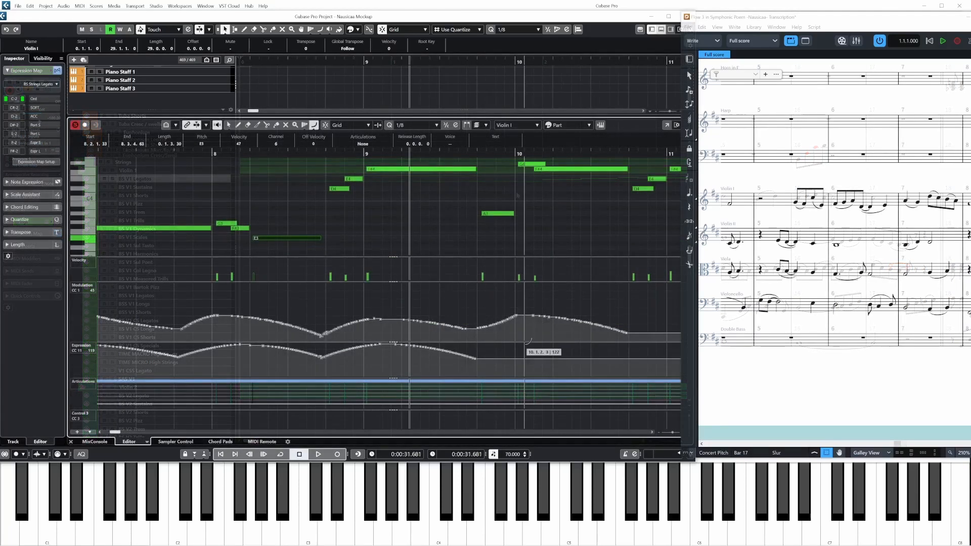
drag(473, 357, 516, 344)
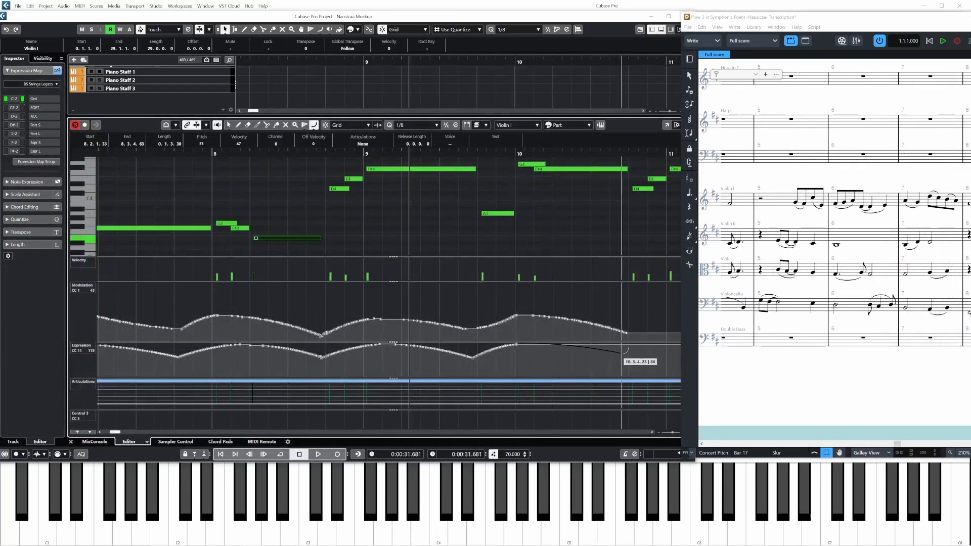
drag(632, 356, 631, 357)
key(space)
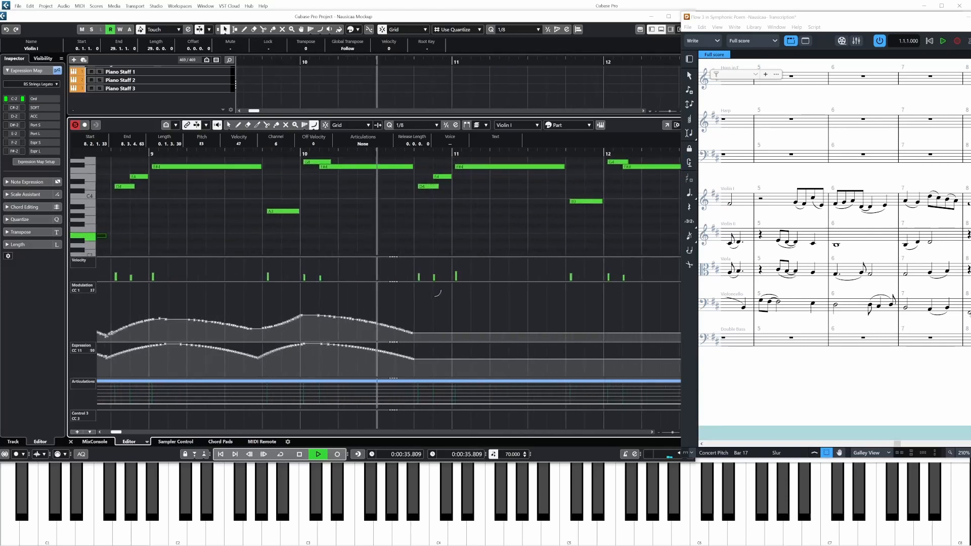
key(space)
- Draw a Violin I CC 1 modulation swell rising into bar 11 and falling by late bar 11
drag(440, 330, 459, 312)
drag(556, 325, 561, 328)
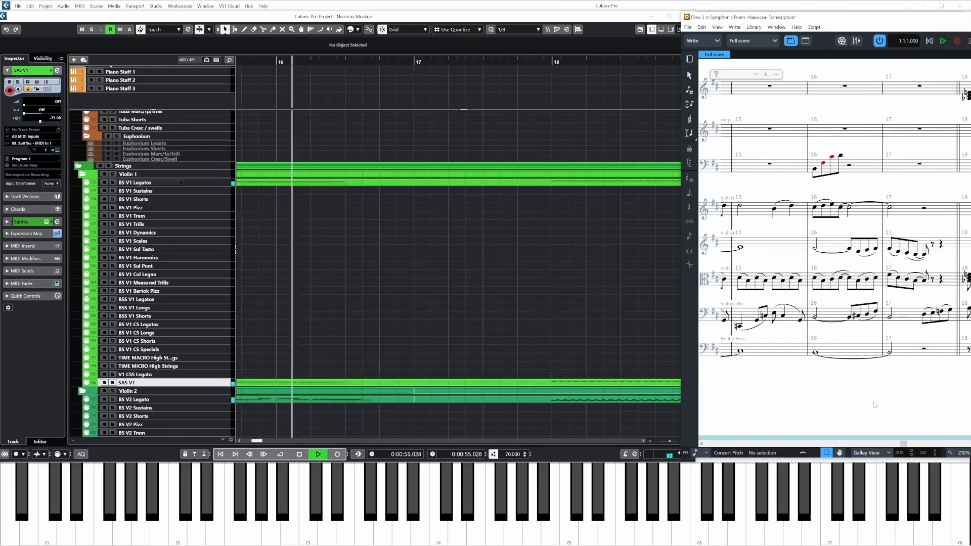
click(622, 320)
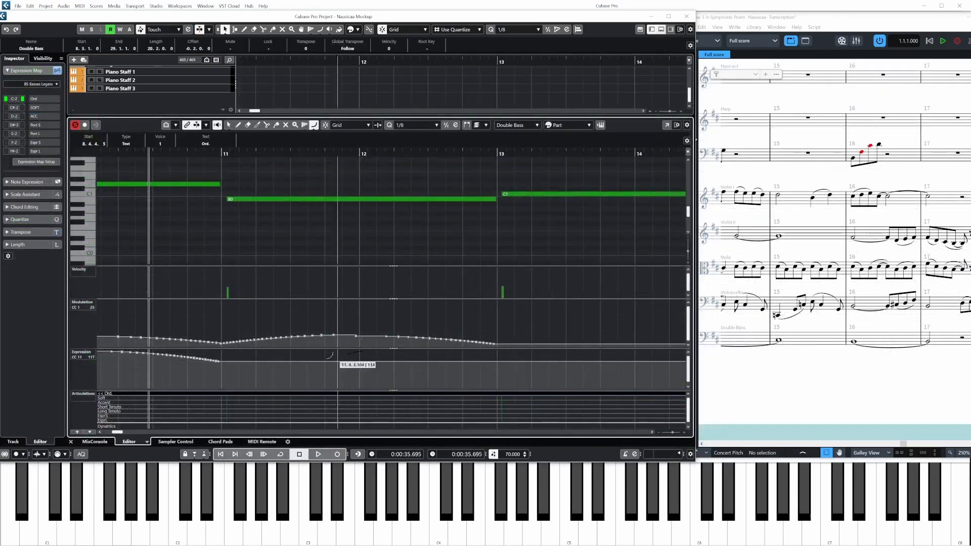
- Draw double bass swells peaking midway: CC 11 expression over bars 11–12, and both CC 1 modulation and CC 11 expression over bars 13–14
drag(223, 358, 335, 352)
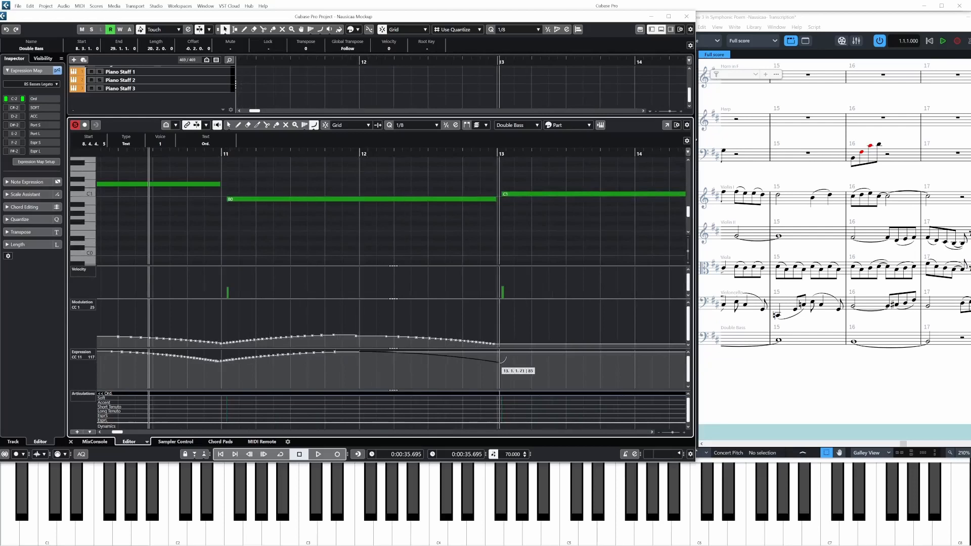
drag(500, 363, 500, 362)
scroll(566, 364, right, 3)
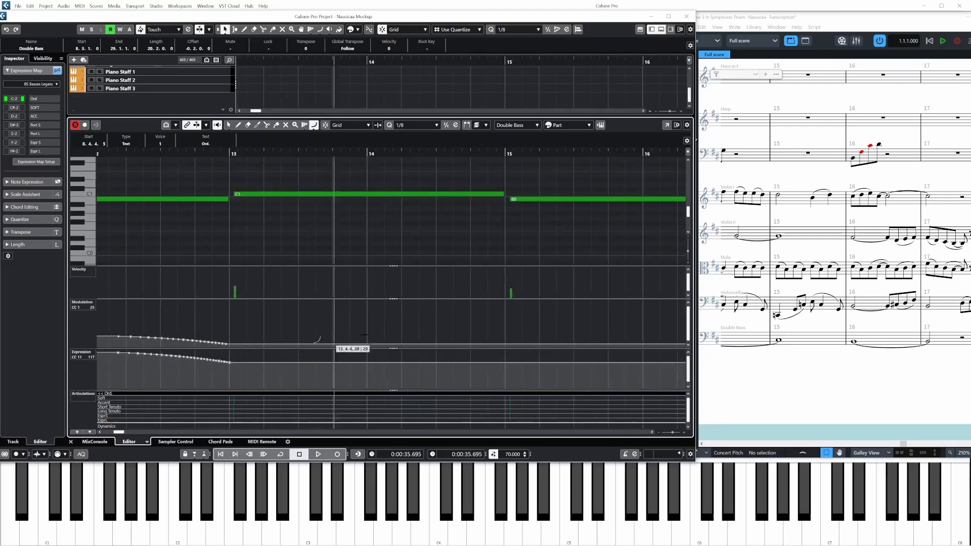
drag(232, 344, 227, 345)
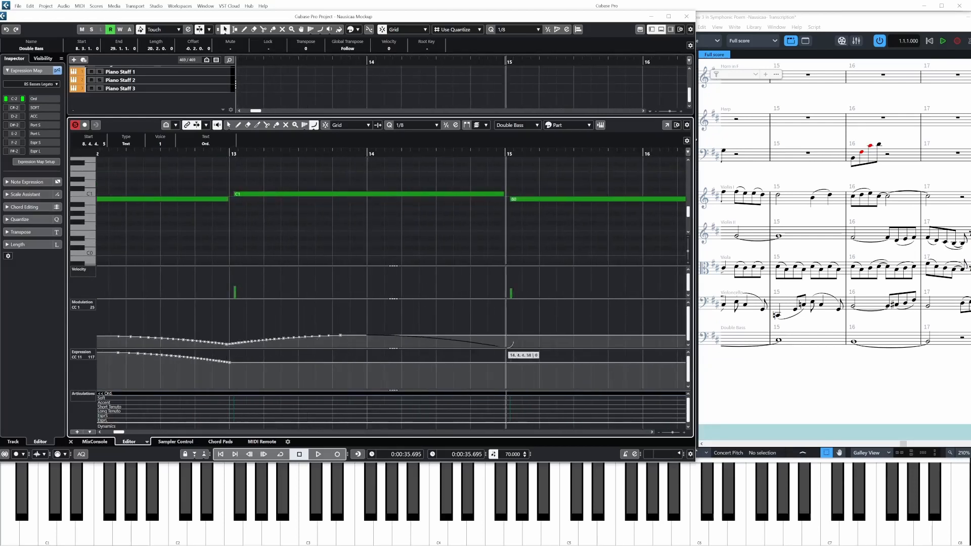
drag(512, 344, 507, 345)
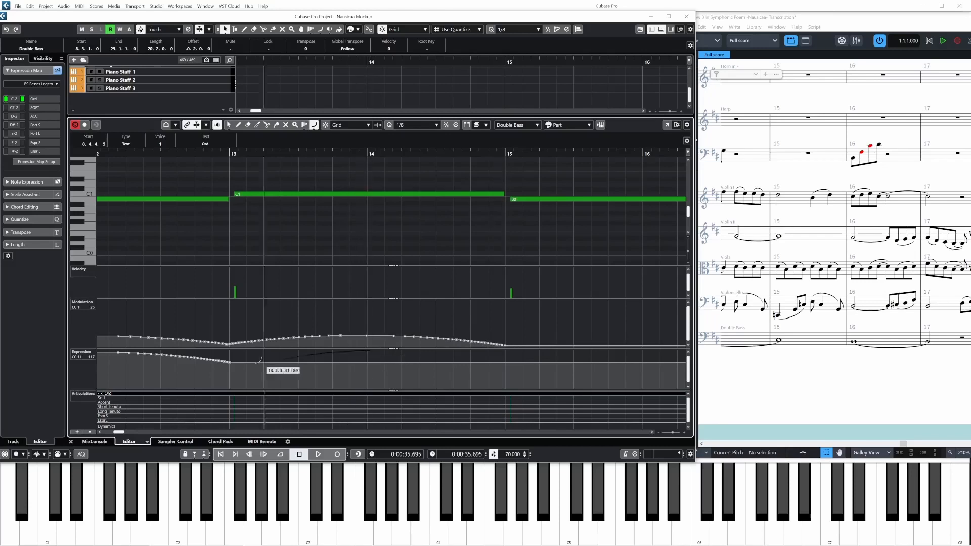
drag(231, 362, 230, 361)
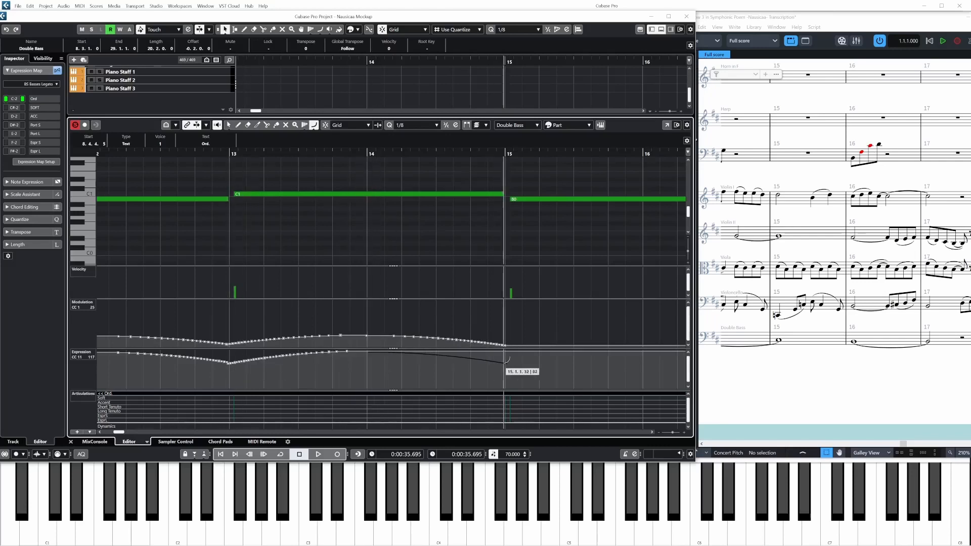
drag(505, 363, 505, 363)
scroll(509, 363, right, 3)
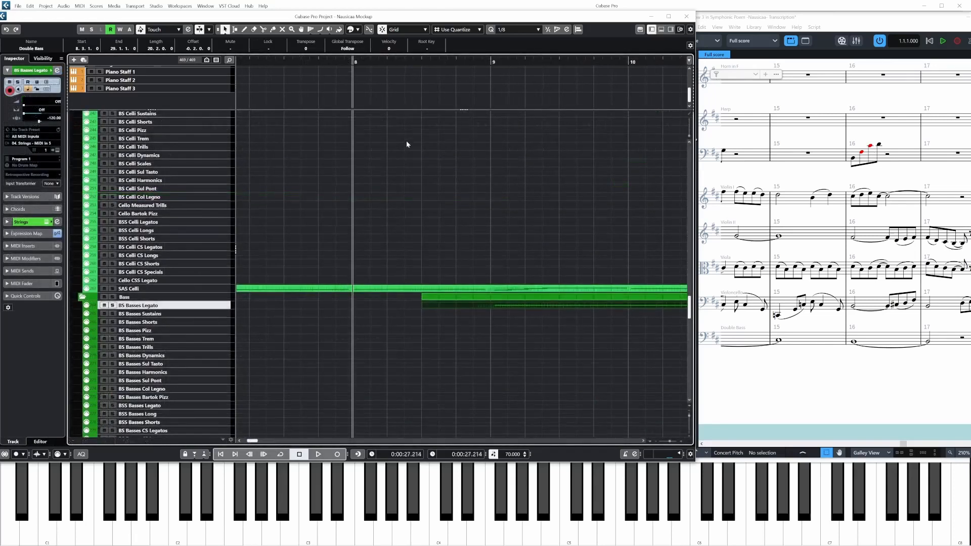
- Play the BS Basses Legato line from bar 8, follow the double bass part in the Dorico score through bar 17, and stop playback
key(space)
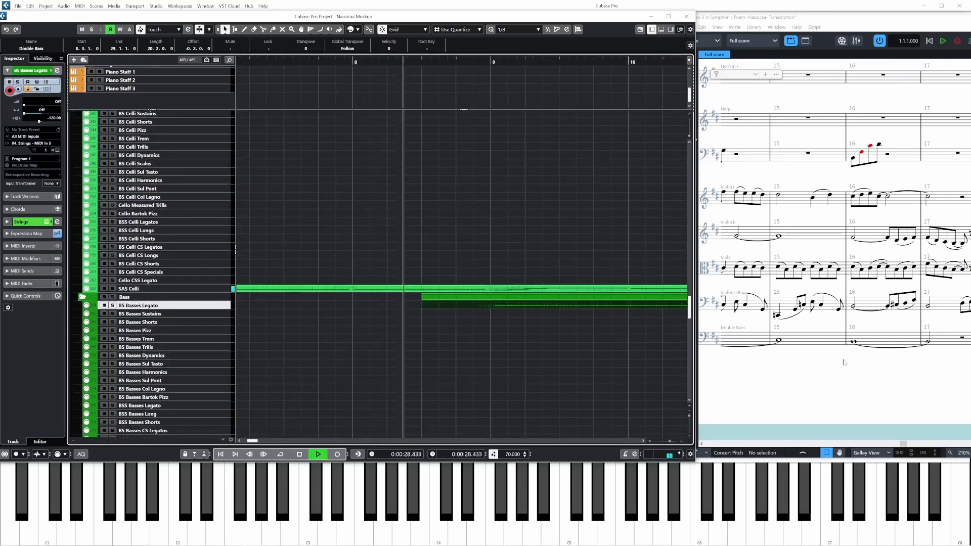
drag(809, 366, 897, 369)
drag(829, 385, 891, 385)
drag(799, 393, 896, 391)
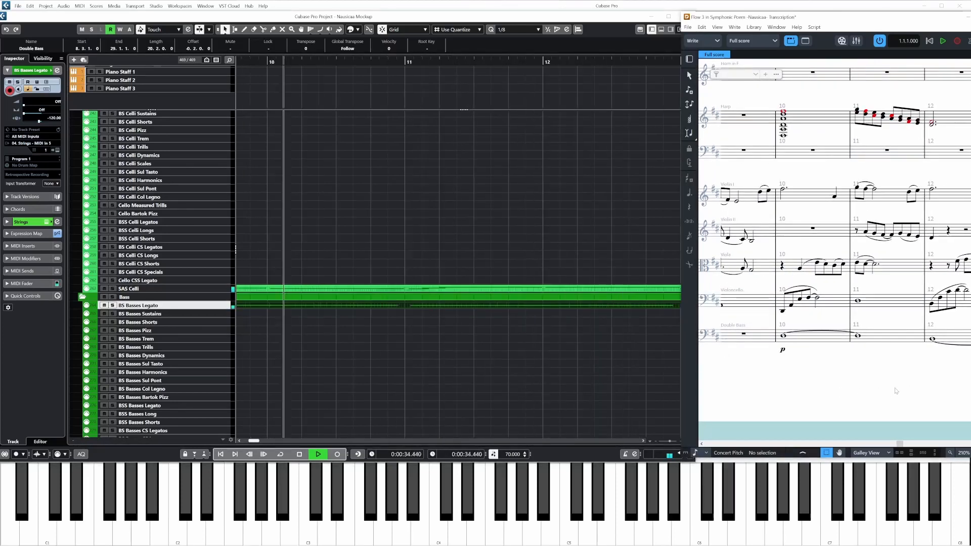
drag(910, 386, 838, 389)
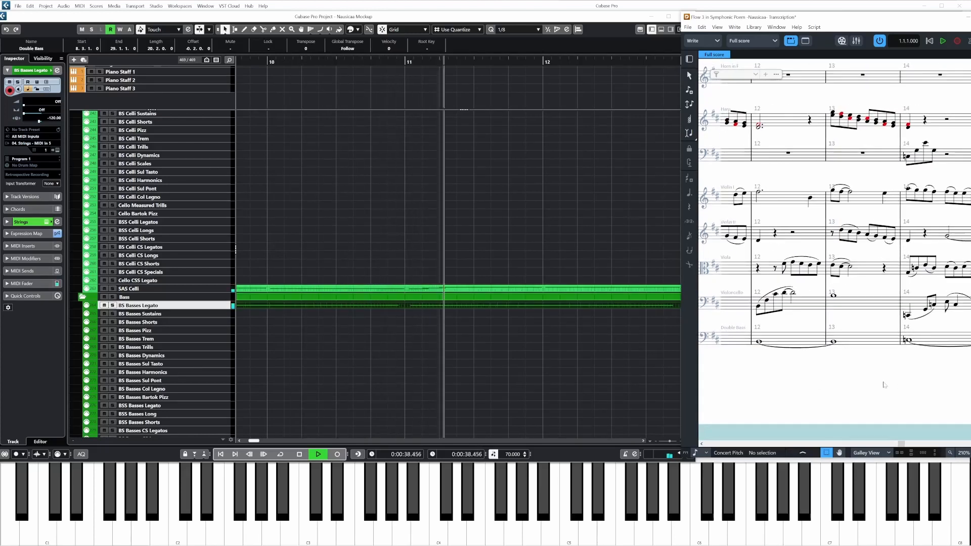
drag(884, 380, 812, 395)
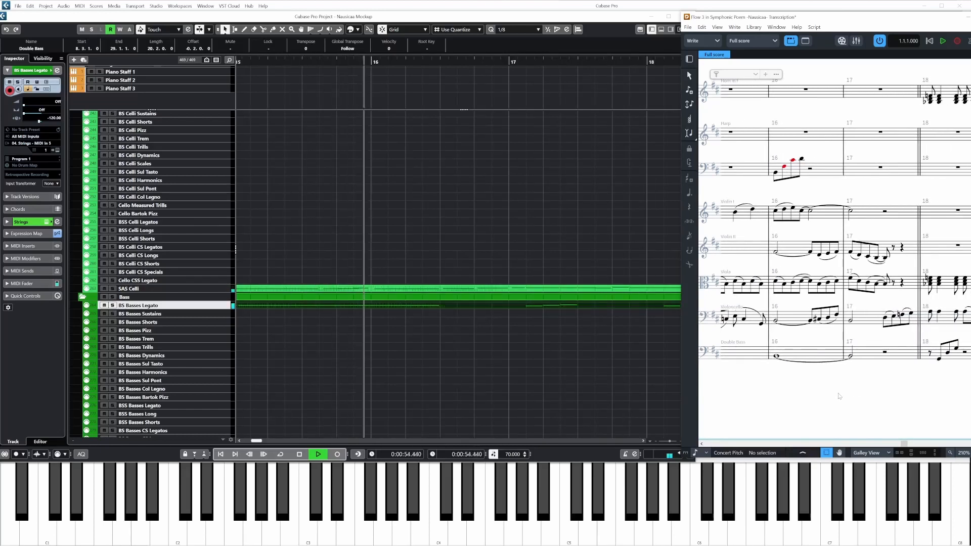
click(555, 394)
key(space)
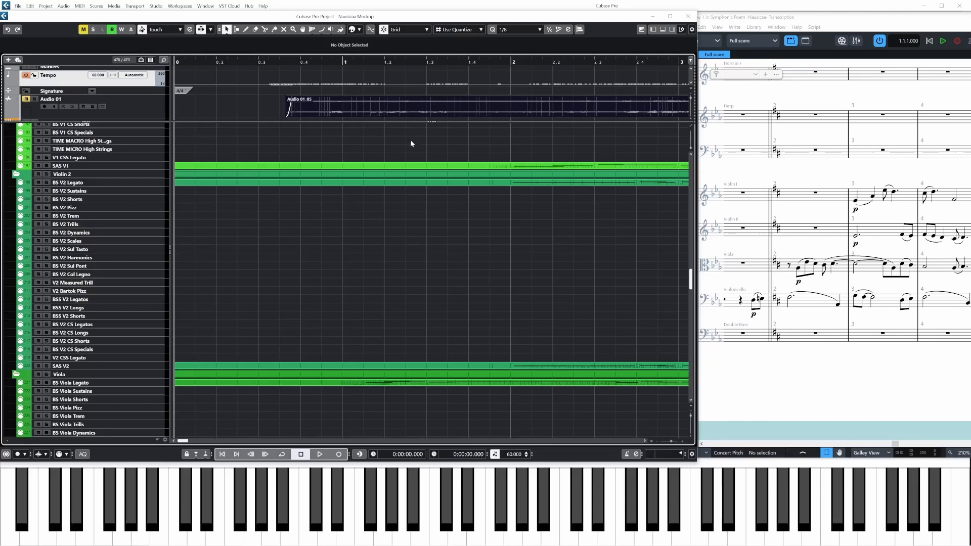
- Open the Tempo Track Editor, examine the tempo curve through bar 11, and play the strings from the start with these tempo changes
key(ctrl+t)
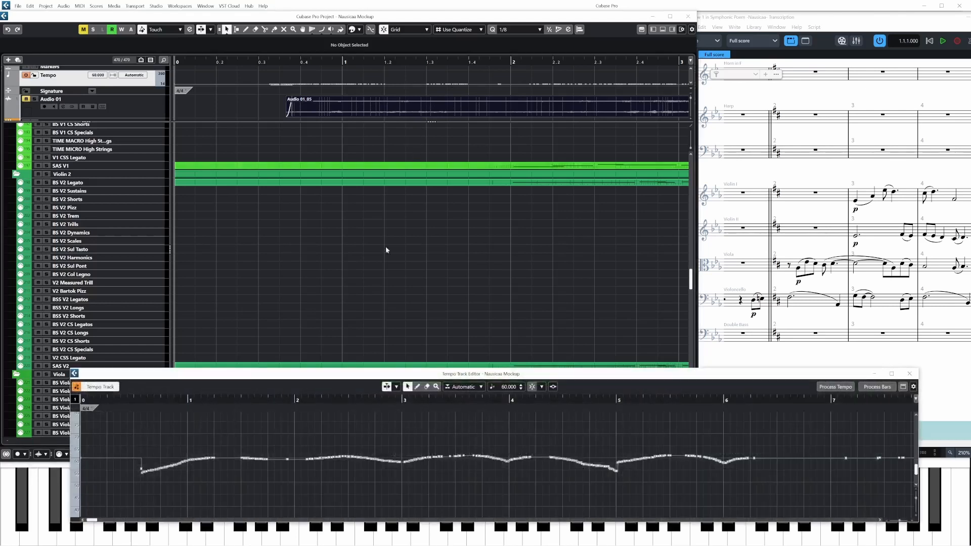
drag(653, 436, 248, 430)
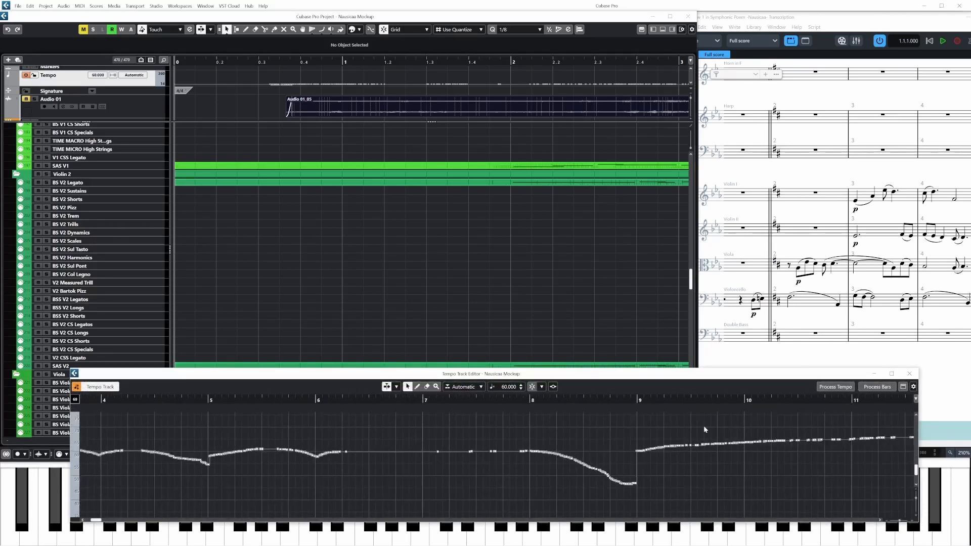
drag(703, 428, 742, 410)
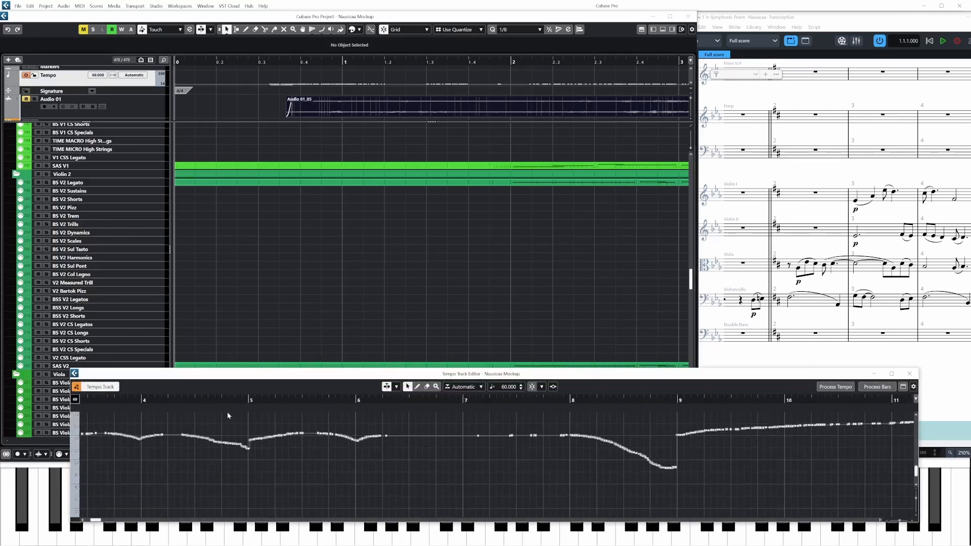
drag(226, 411, 660, 427)
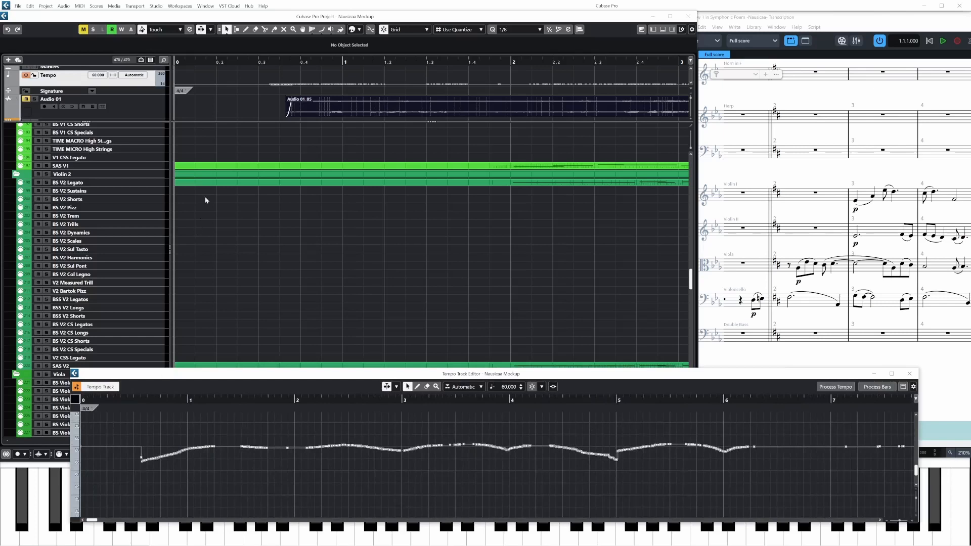
click(90, 401)
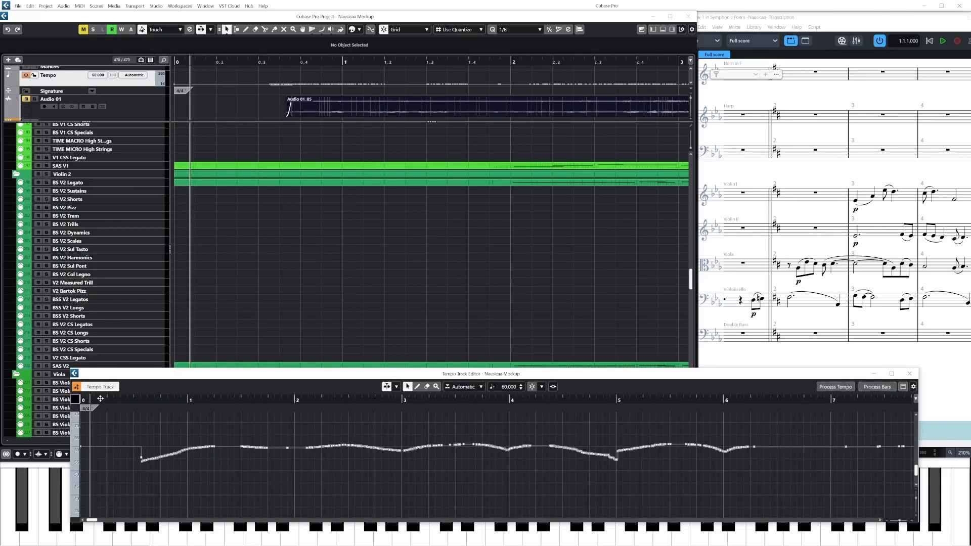
key(space)
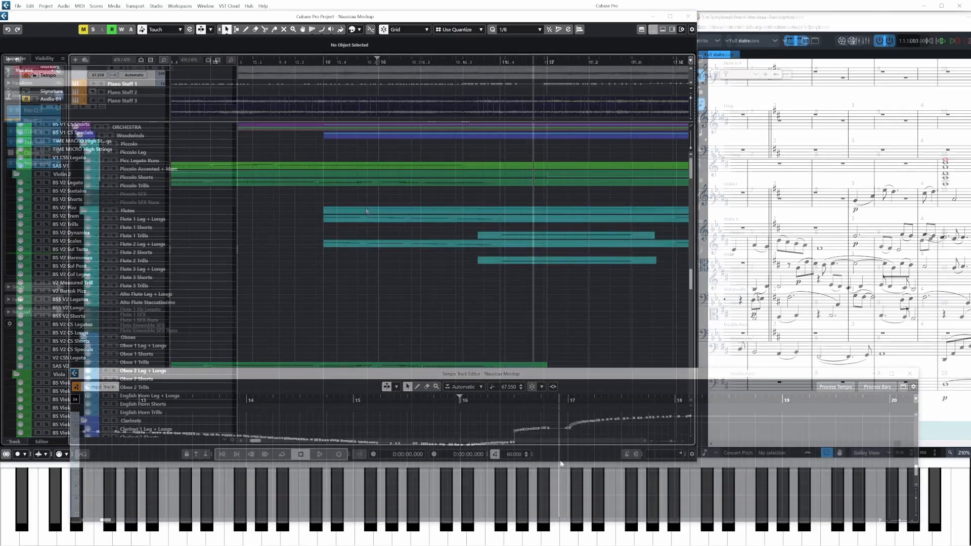
- Play the two-voice flute line in the Key Editor from just before bar 10
drag(255, 158, 405, 183)
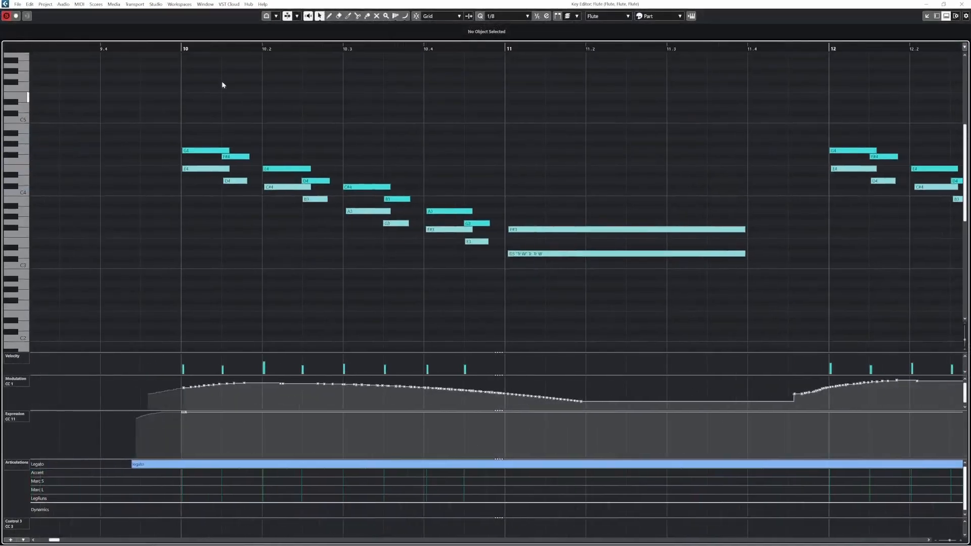
click(174, 49)
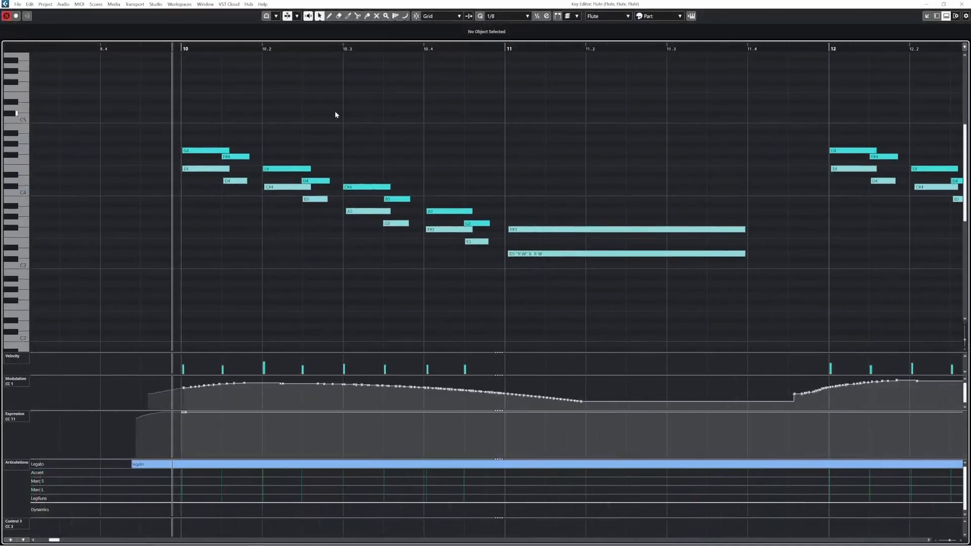
key(space)
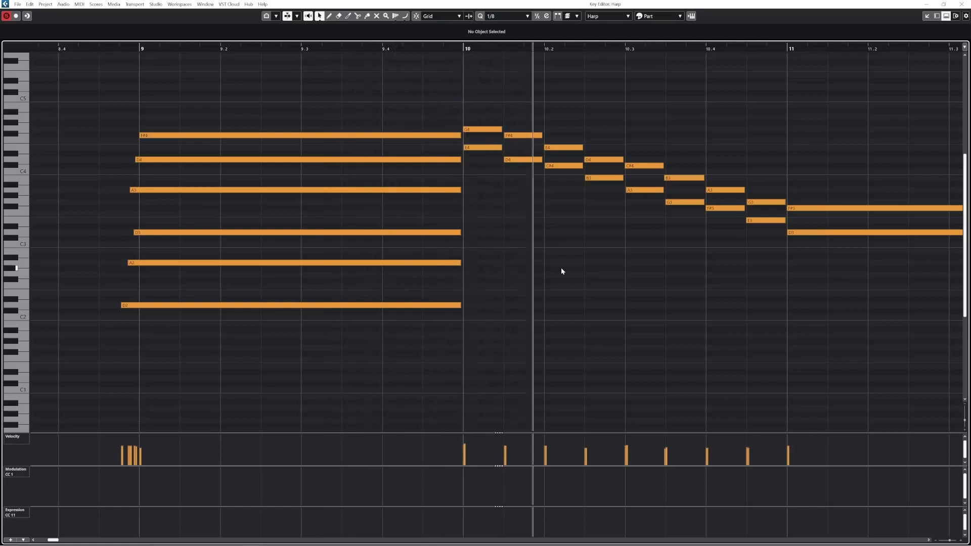
- Examine the harp part in the Key Editor from the rolled chord at bar 9 through the descending runs to bar 13
drag(655, 291, 418, 283)
drag(774, 295, 319, 297)
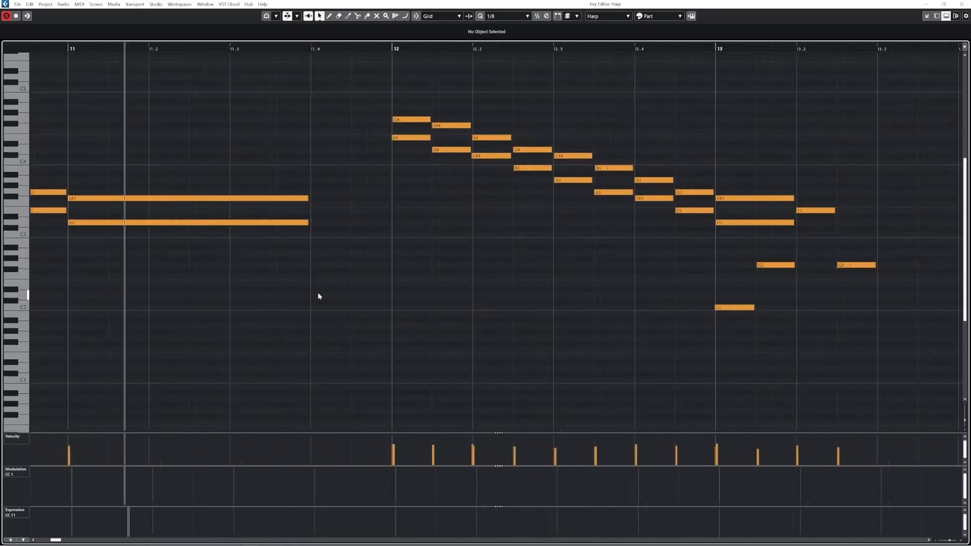
drag(637, 319, 240, 314)
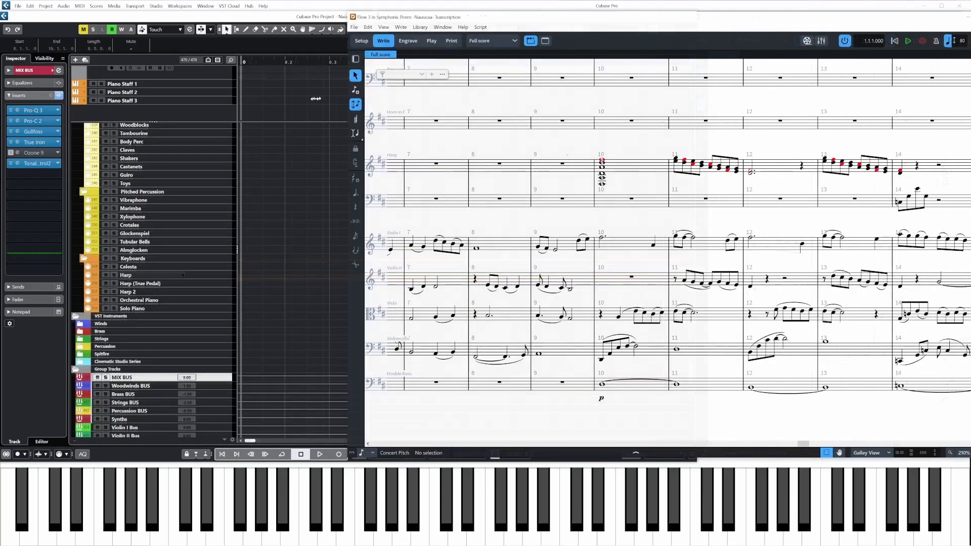
- Widen the Dorico score window over the Cubase project and return the score to its opening bars
drag(354, 106, 258, 107)
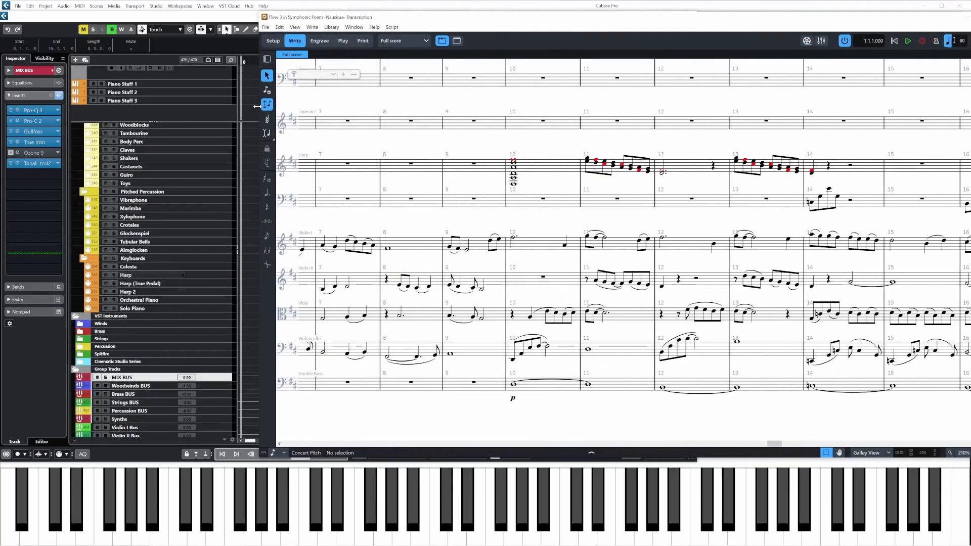
drag(544, 404, 821, 415)
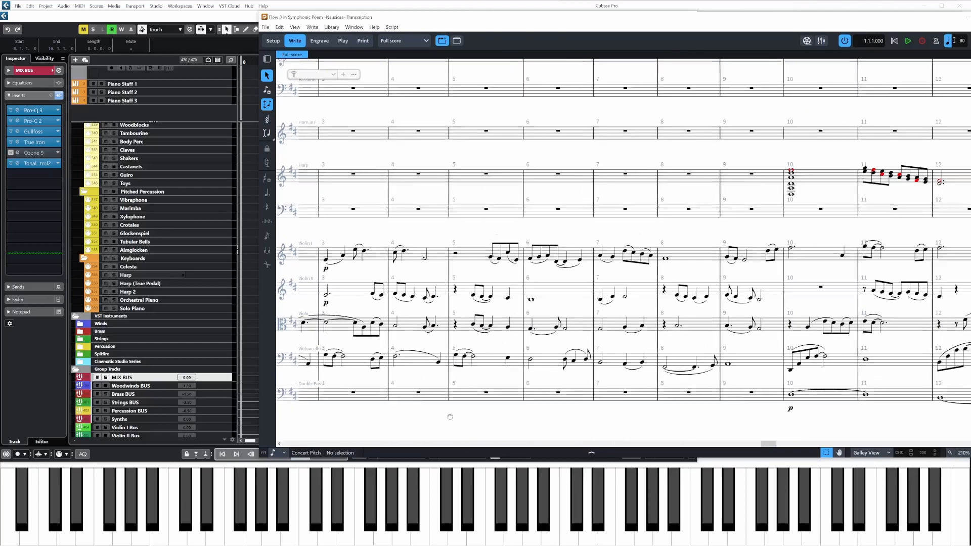
drag(396, 426, 589, 405)
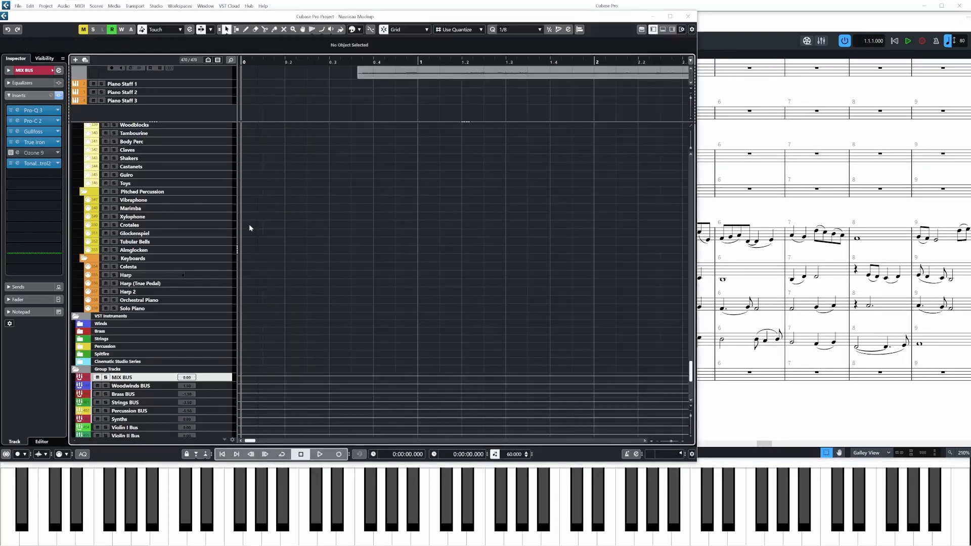
- Play the Cubase mockup from the start and follow the strings, harp and flute in the Dorico score through bar 17
click(249, 223)
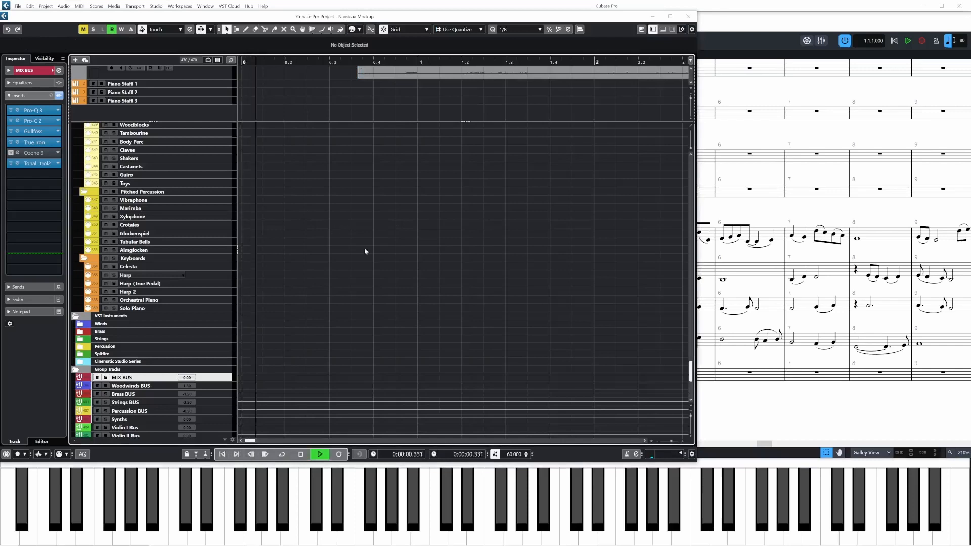
click(757, 400)
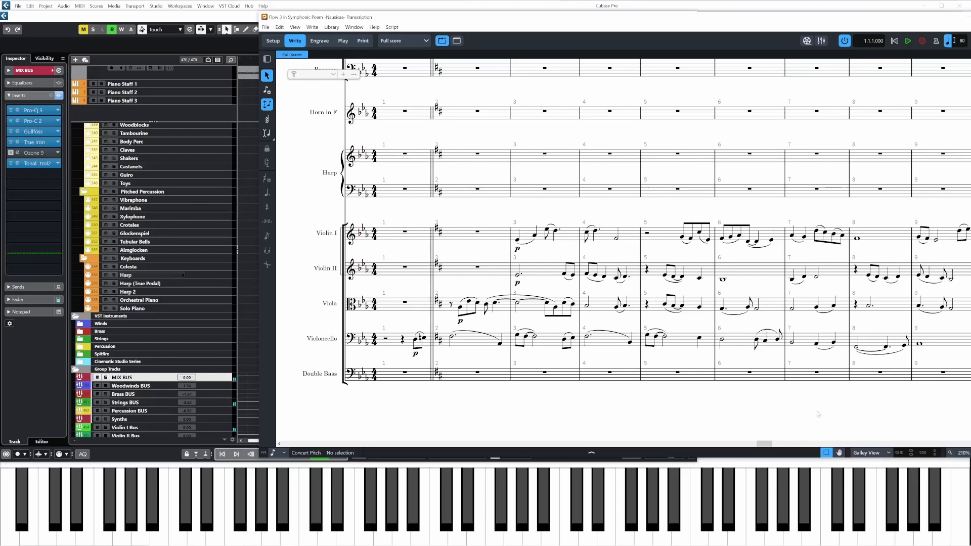
scroll(636, 407, right, 5)
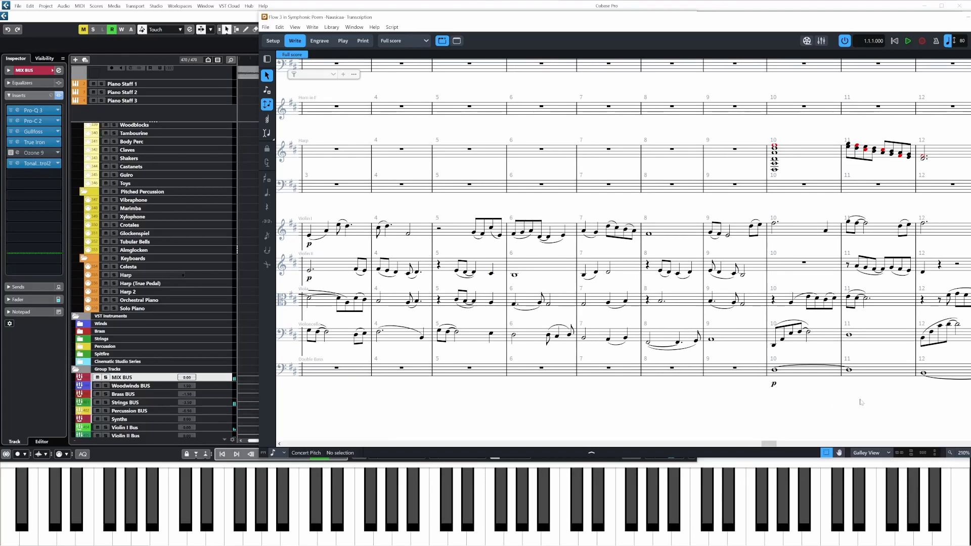
drag(863, 398, 579, 414)
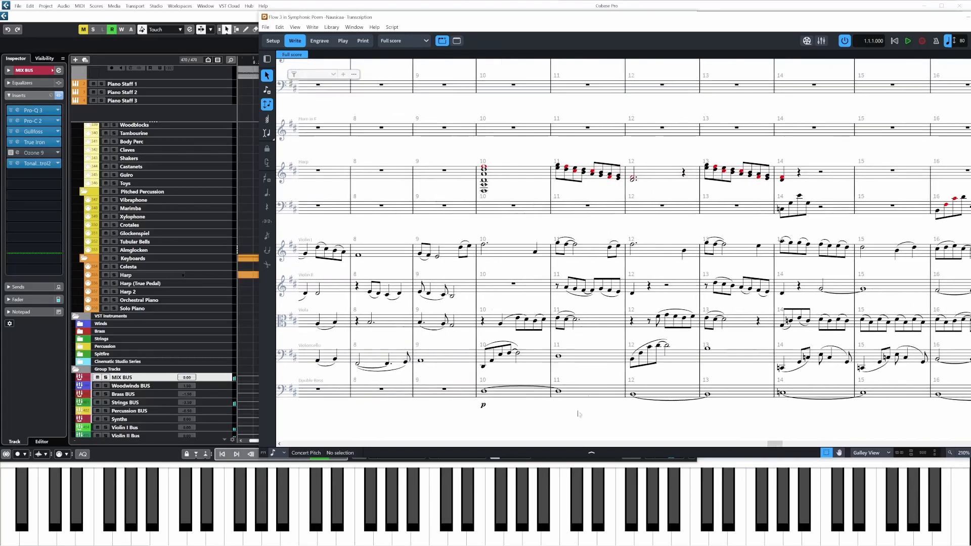
scroll(579, 413, up, 3)
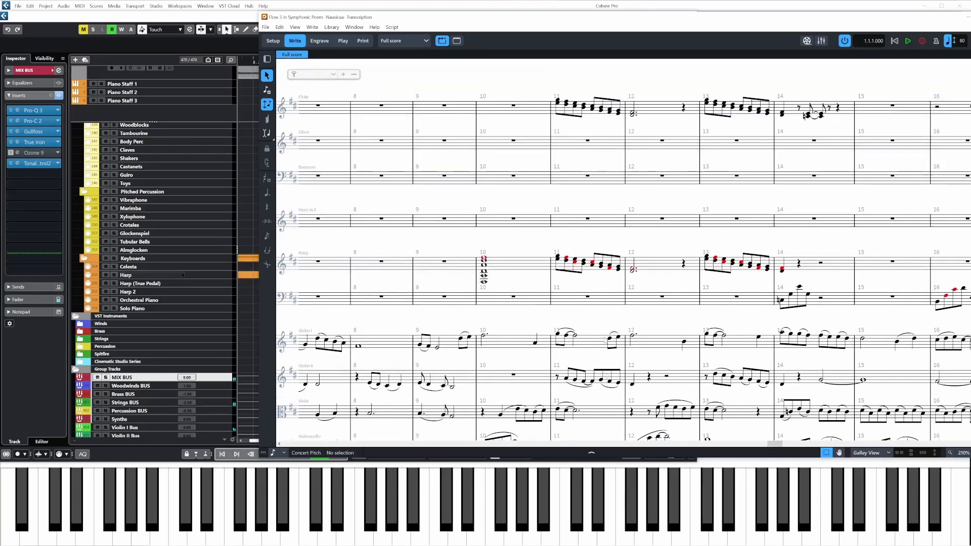
scroll(607, 340, down, 3)
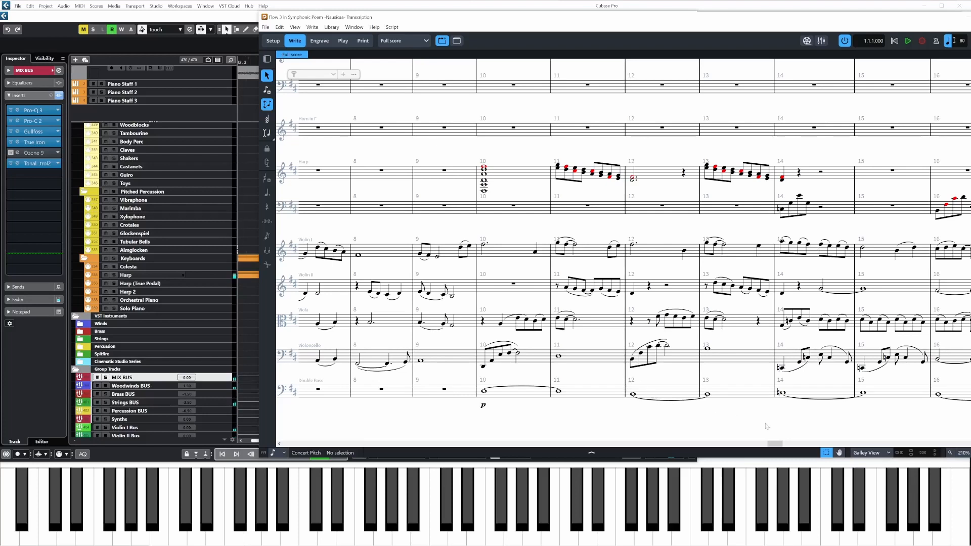
drag(768, 426, 540, 427)
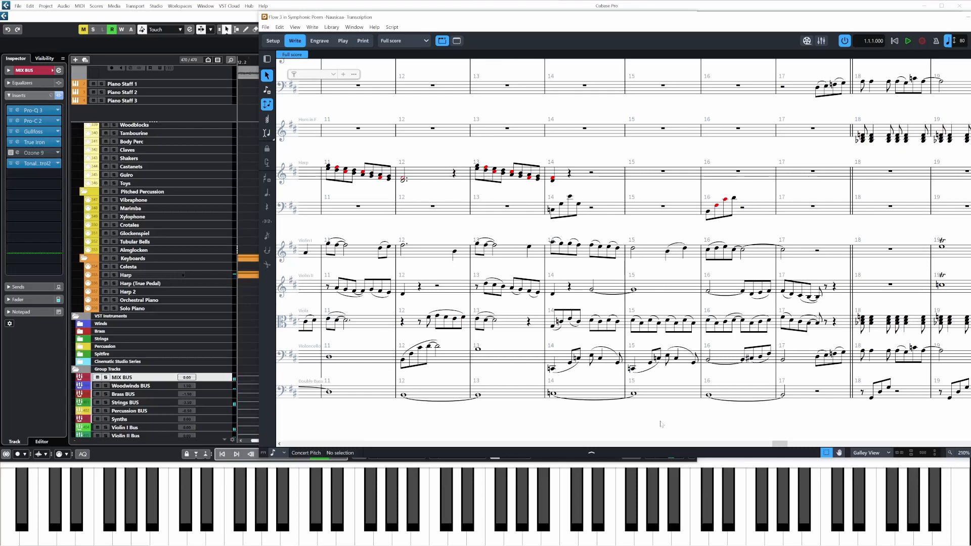
drag(732, 427, 573, 420)
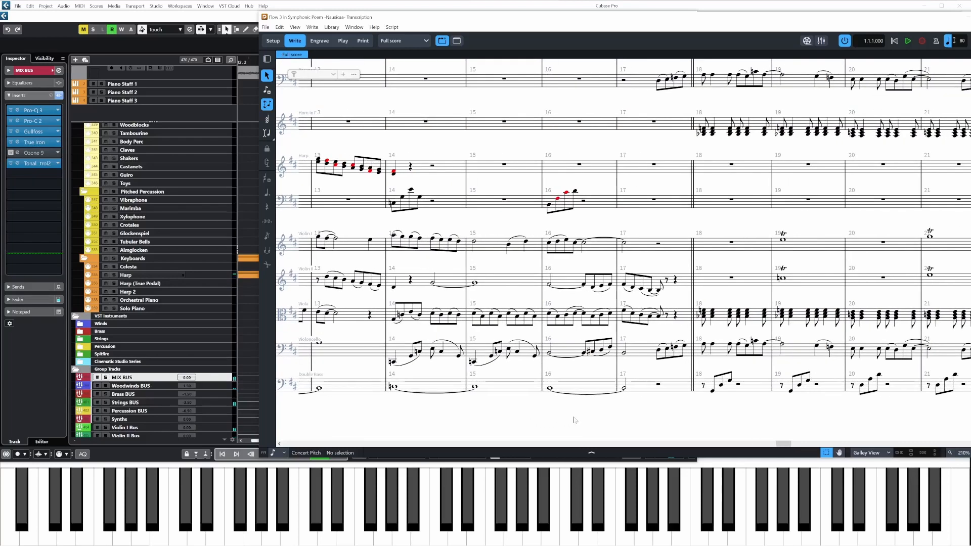